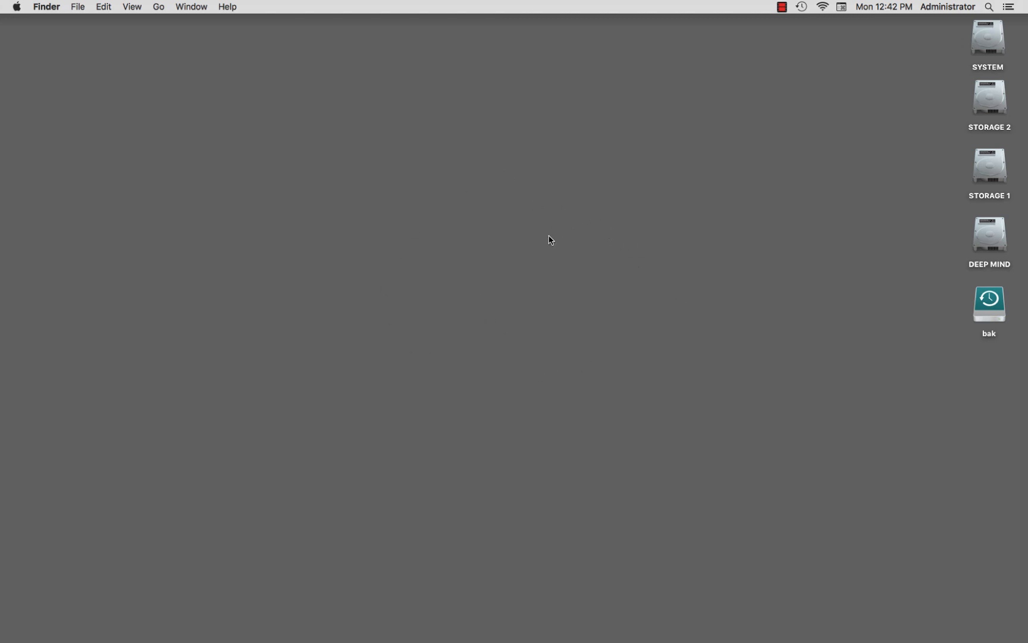
- Create a new folder on the desktop with its default name and move it to the upper middle of the desktop
{"action": "right_click", "coordinate": [618, 252]}
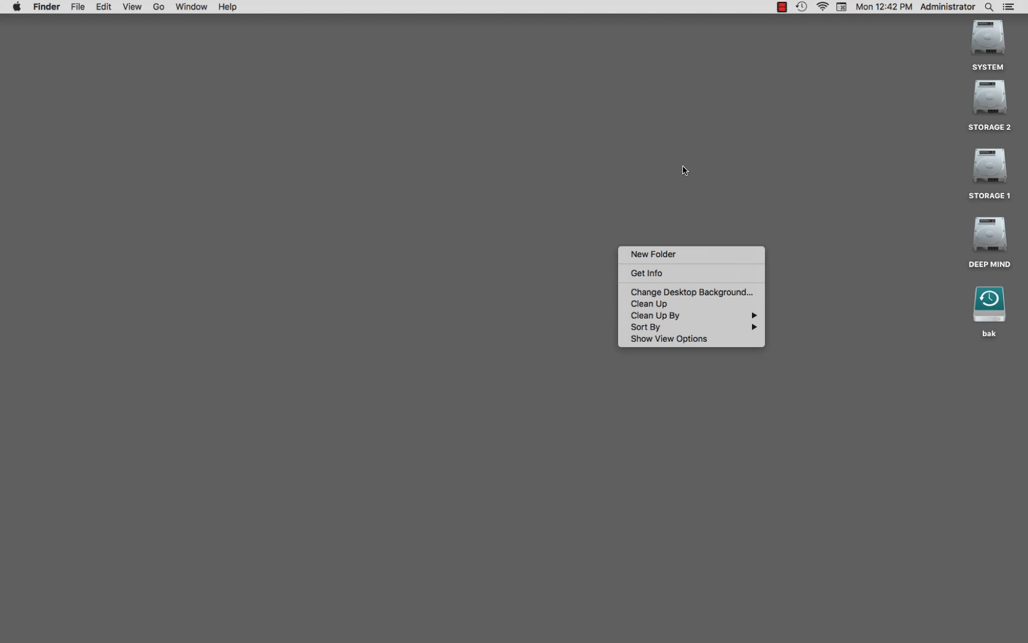
{"action": "left_click", "coordinate": [660, 253]}
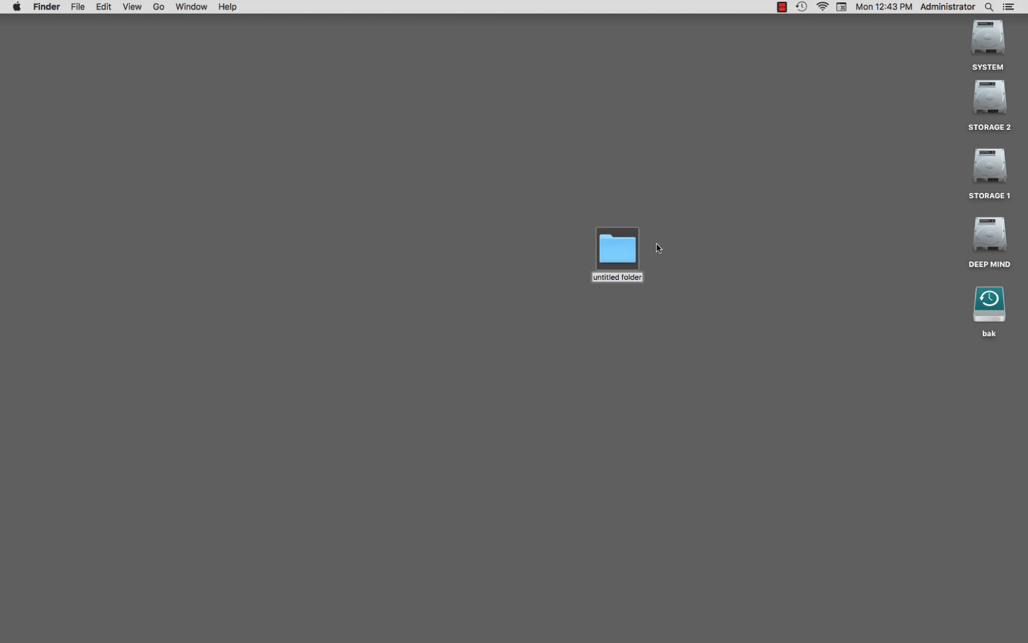
{"action": "left_click", "coordinate": [687, 217]}
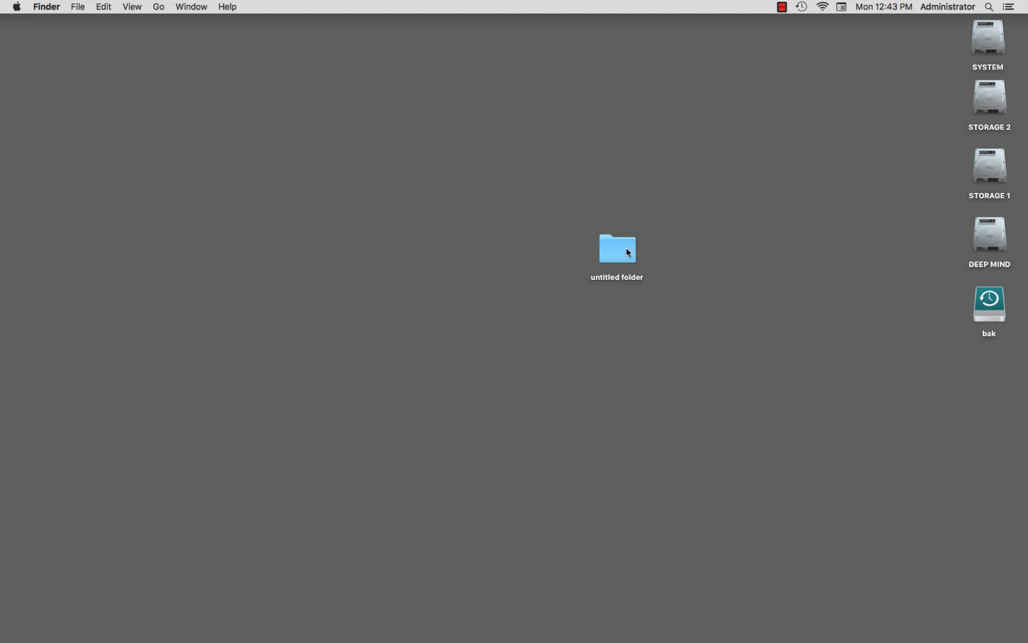
{"action": "left_click_drag", "start_coordinate": [626, 246], "coordinate": [795, 145]}
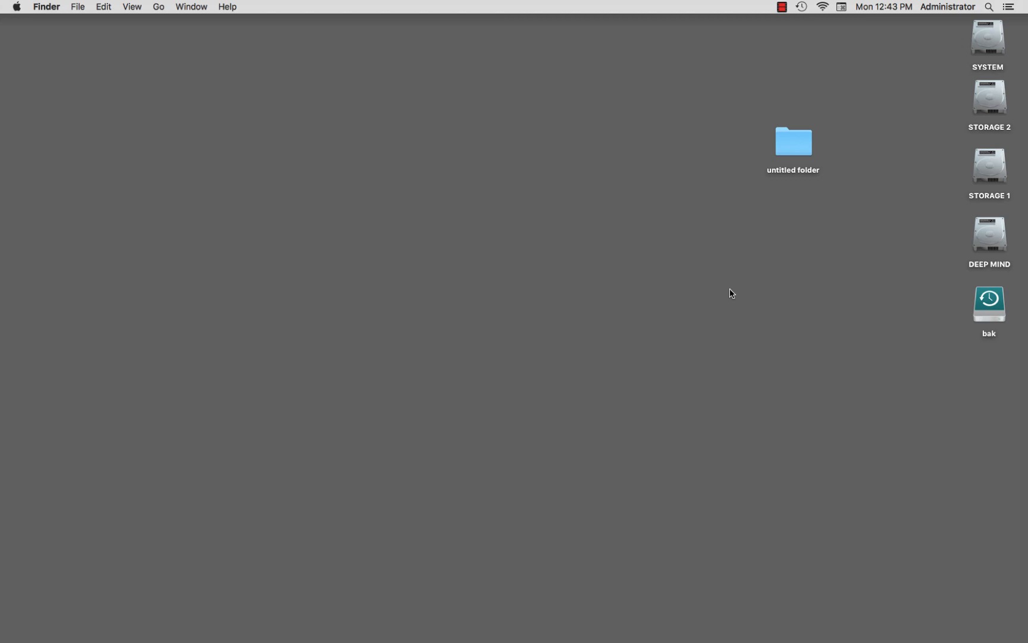
{"action": "left_click_drag", "start_coordinate": [797, 143], "coordinate": [584, 153]}
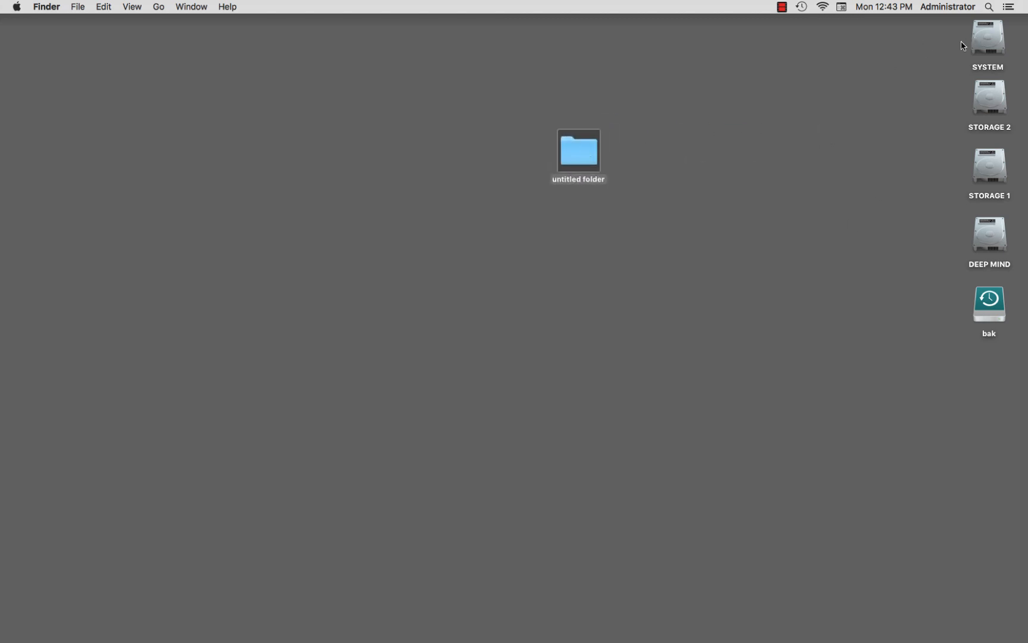
- View the top-level folders of the SYSTEM drive and close its window
{"action": "left_click_drag", "start_coordinate": [950, 41], "coordinate": [1006, 257]}
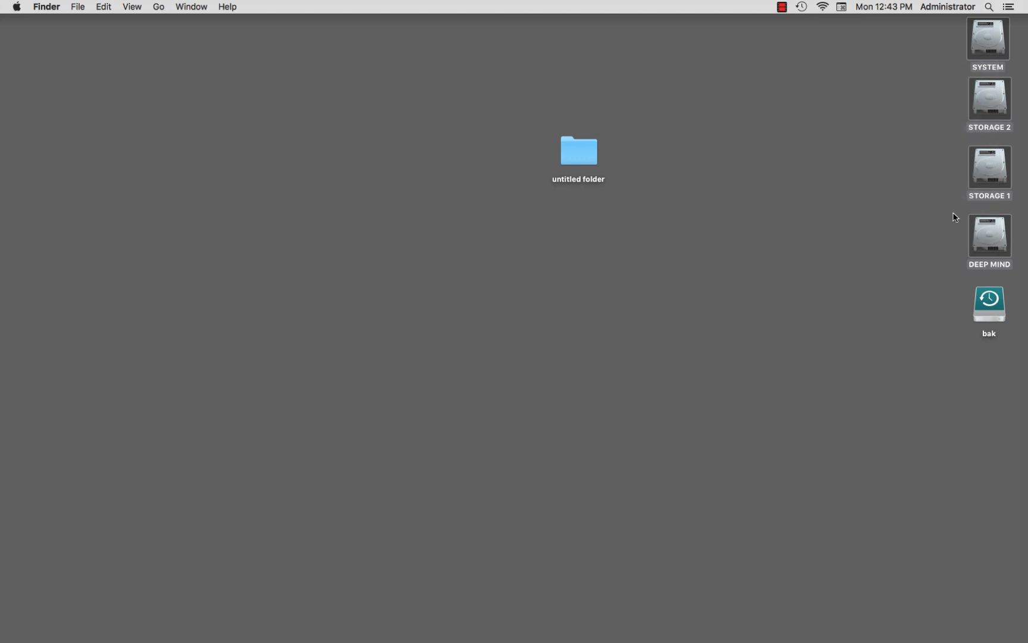
{"action": "left_click", "coordinate": [926, 196]}
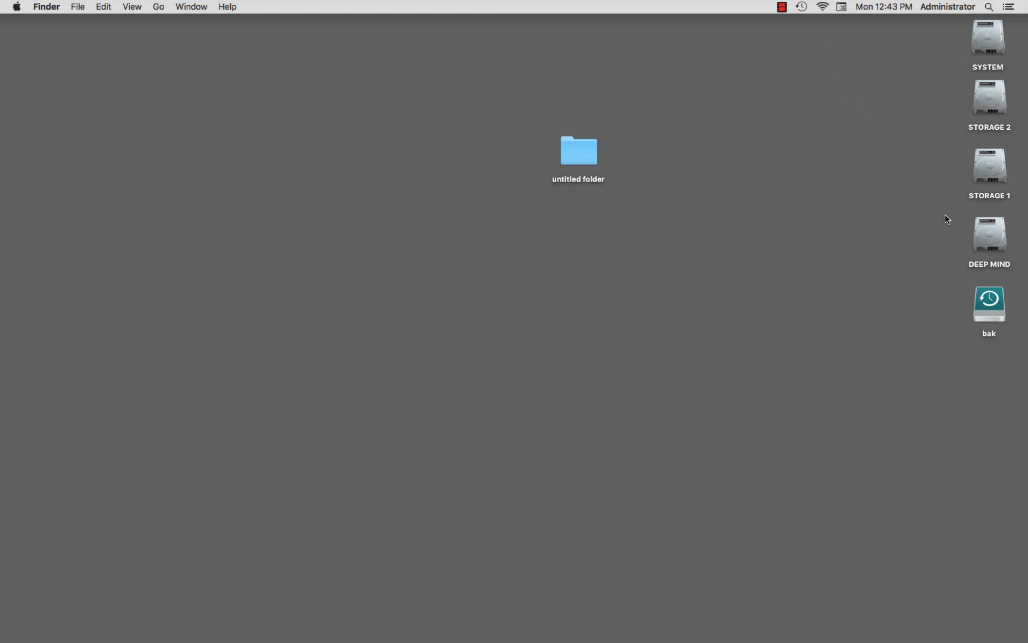
{"action": "double_click", "coordinate": [979, 40]}
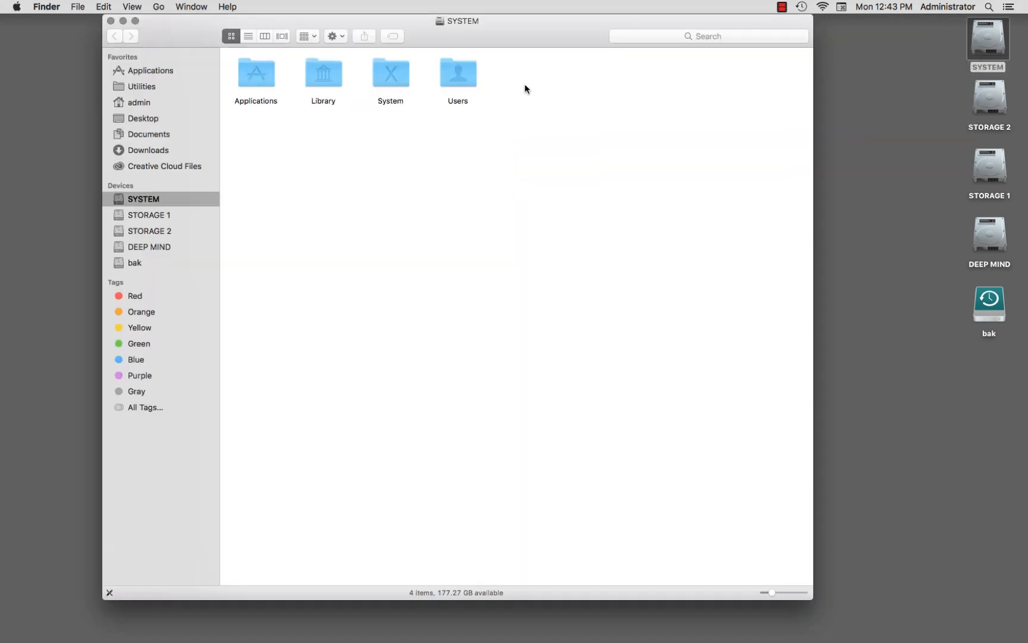
{"action": "left_click", "coordinate": [111, 21]}
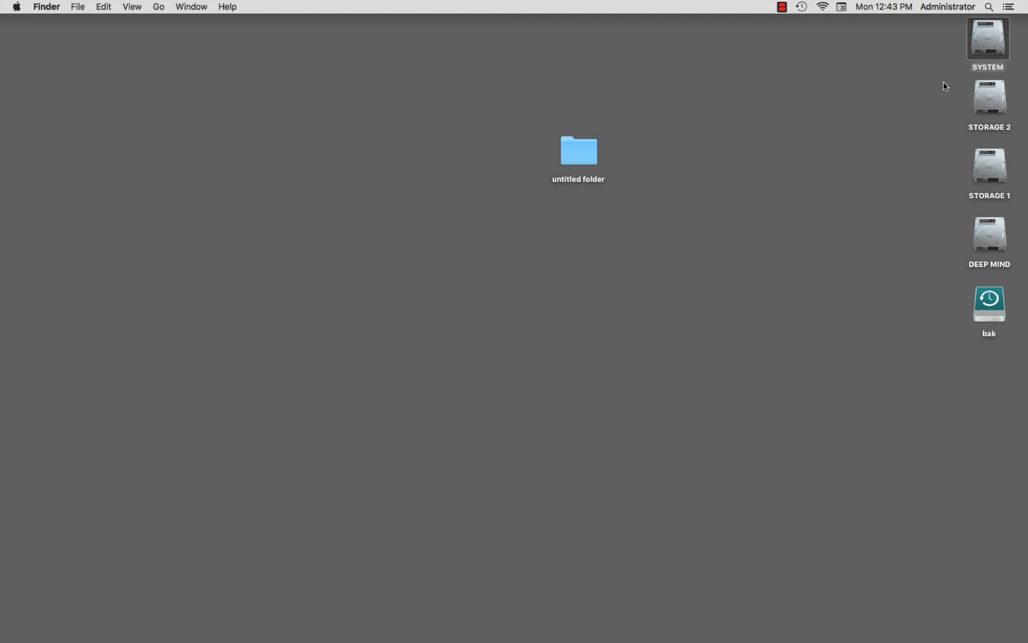
- Look through the INSTALLERS folder on the STORAGE 2 drive and close its window
{"action": "double_click", "coordinate": [986, 103]}
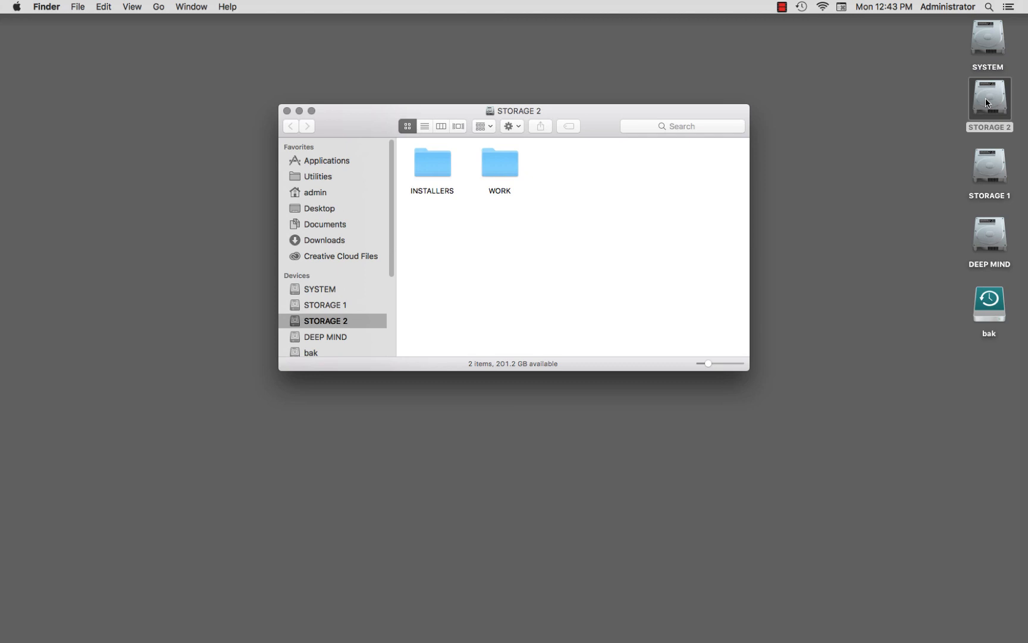
{"action": "double_click", "coordinate": [437, 162]}
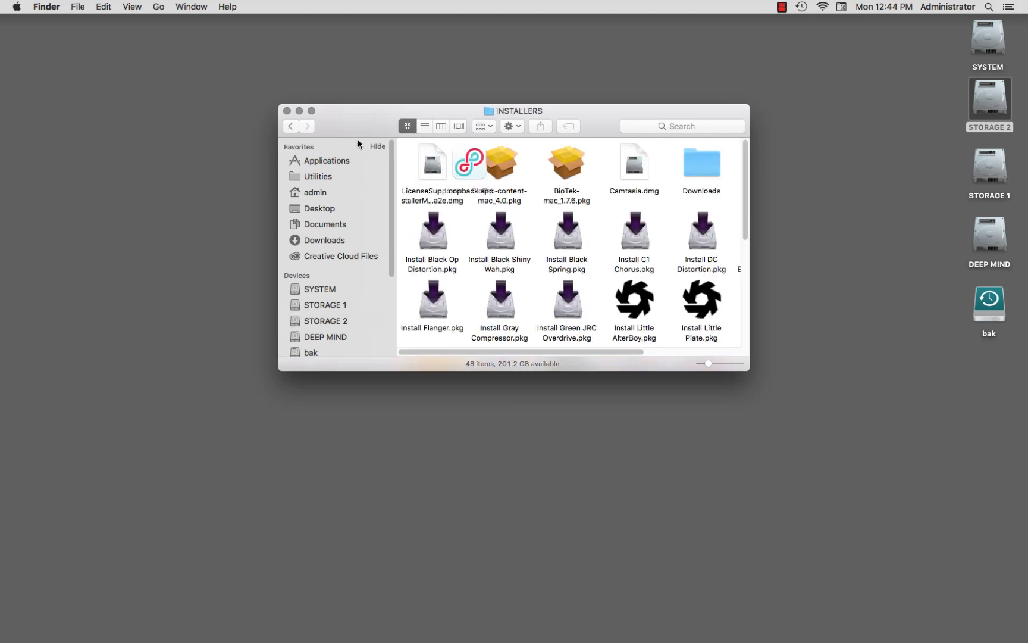
{"action": "left_click", "coordinate": [288, 112]}
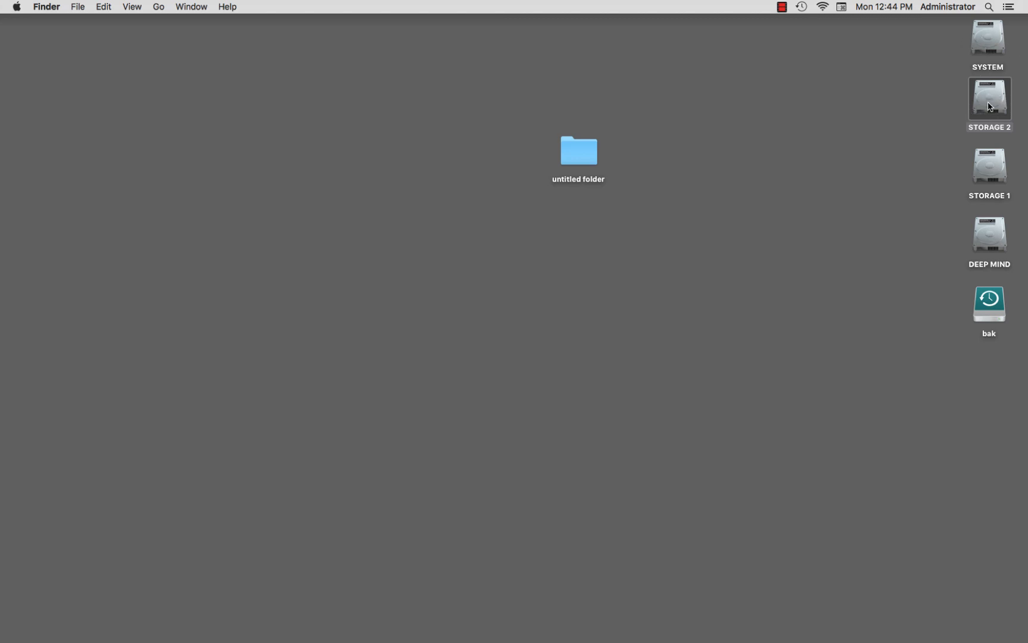
- Look over the AUDIO, SOUND and Users folders on the STORAGE 1 drive, moving the window clear of the desktop's untitled folder
{"action": "double_click", "coordinate": [988, 166]}
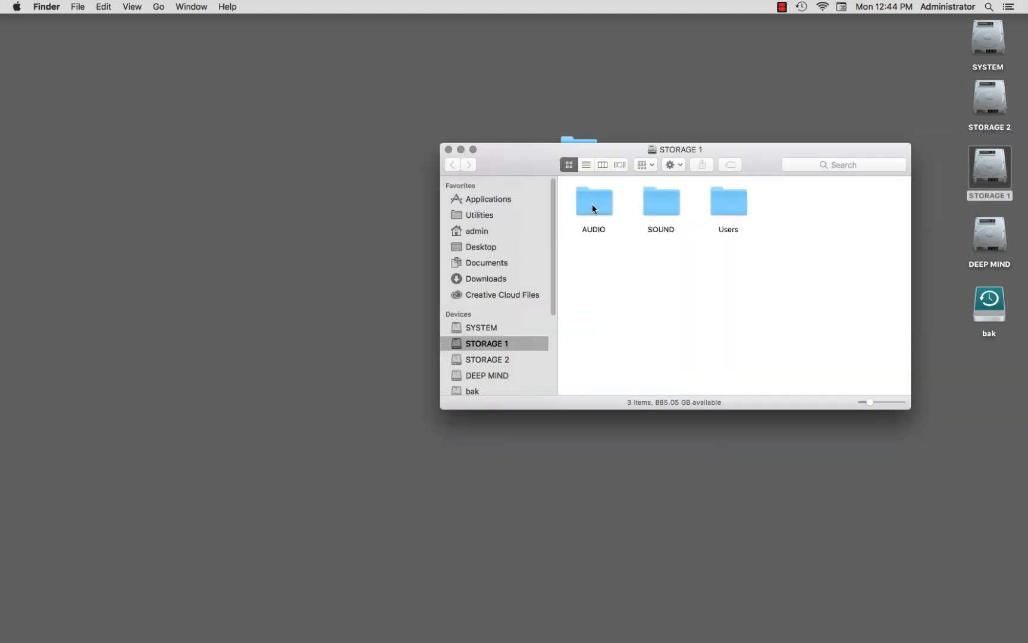
{"action": "left_click", "coordinate": [593, 209]}
{"action": "left_click", "coordinate": [658, 209]}
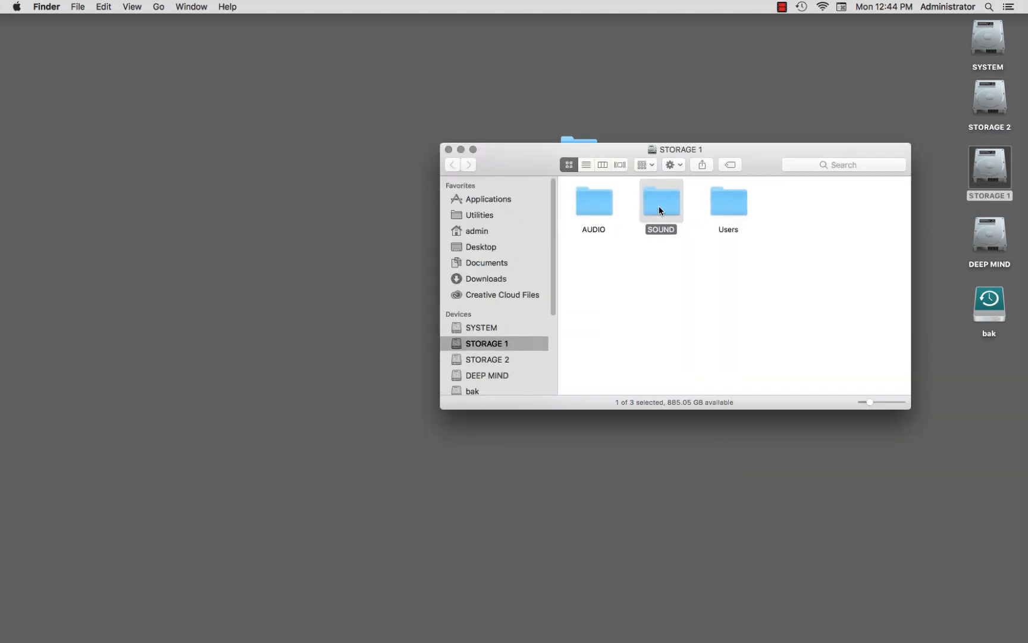
{"action": "left_click", "coordinate": [732, 207]}
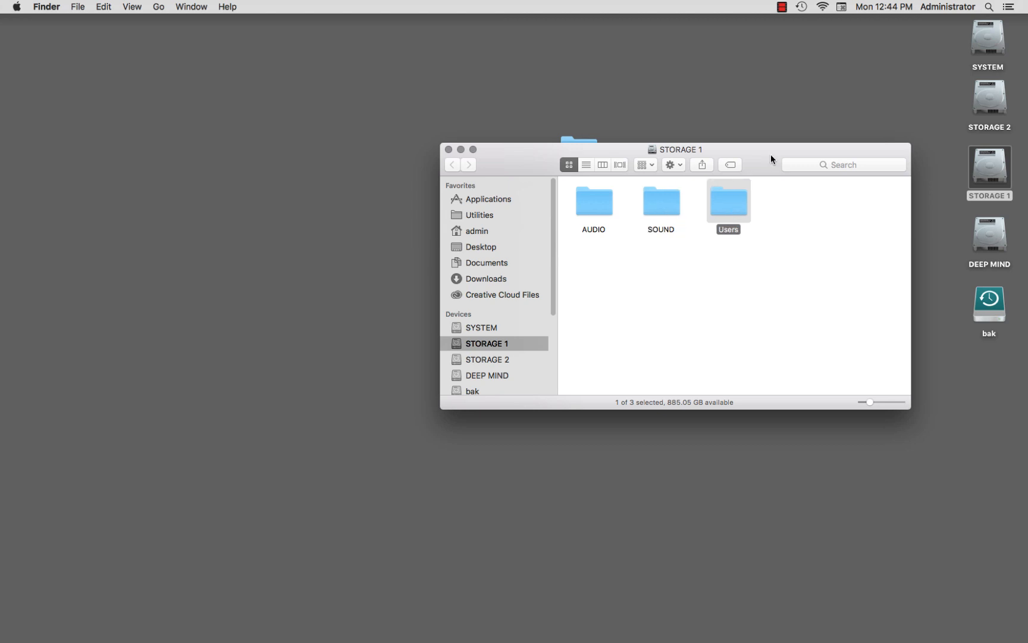
{"action": "left_click_drag", "start_coordinate": [771, 154], "coordinate": [753, 268]}
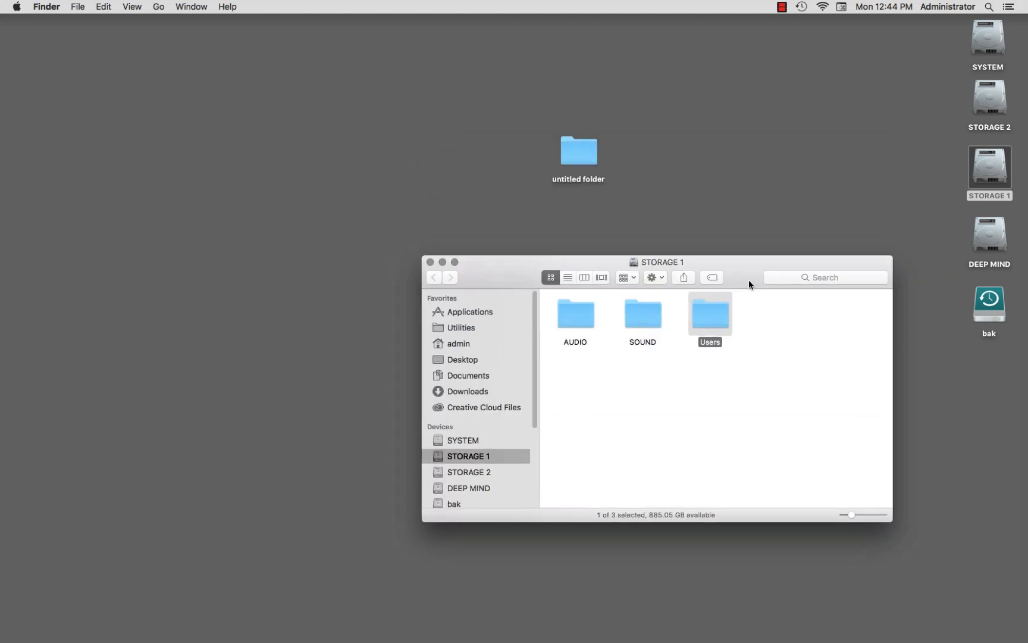
- Open the admin account's Desktop folder inside Users on STORAGE 1
{"action": "double_click", "coordinate": [711, 321]}
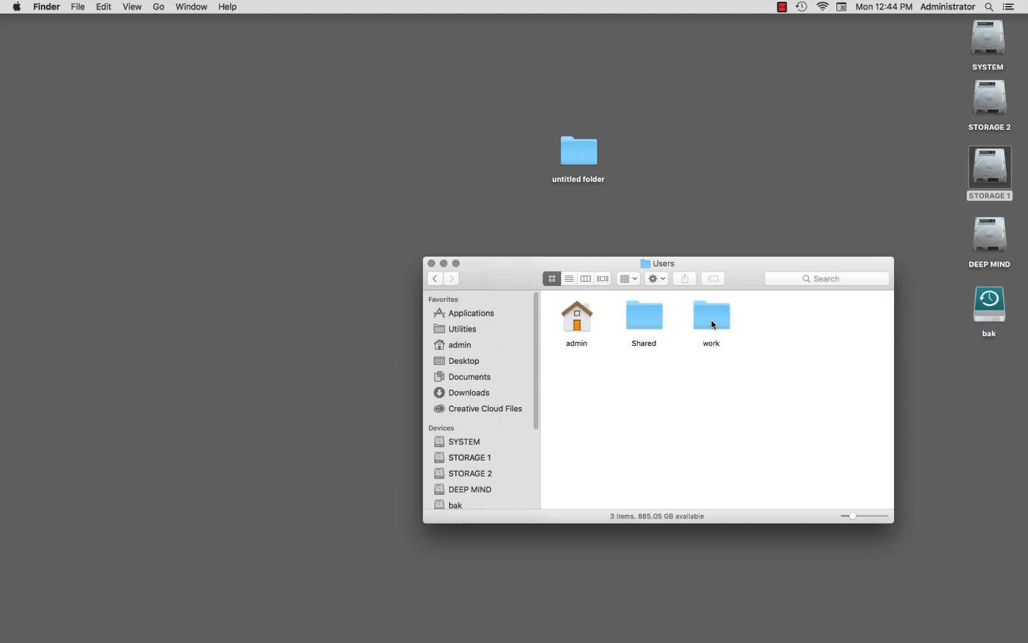
{"action": "double_click", "coordinate": [581, 327]}
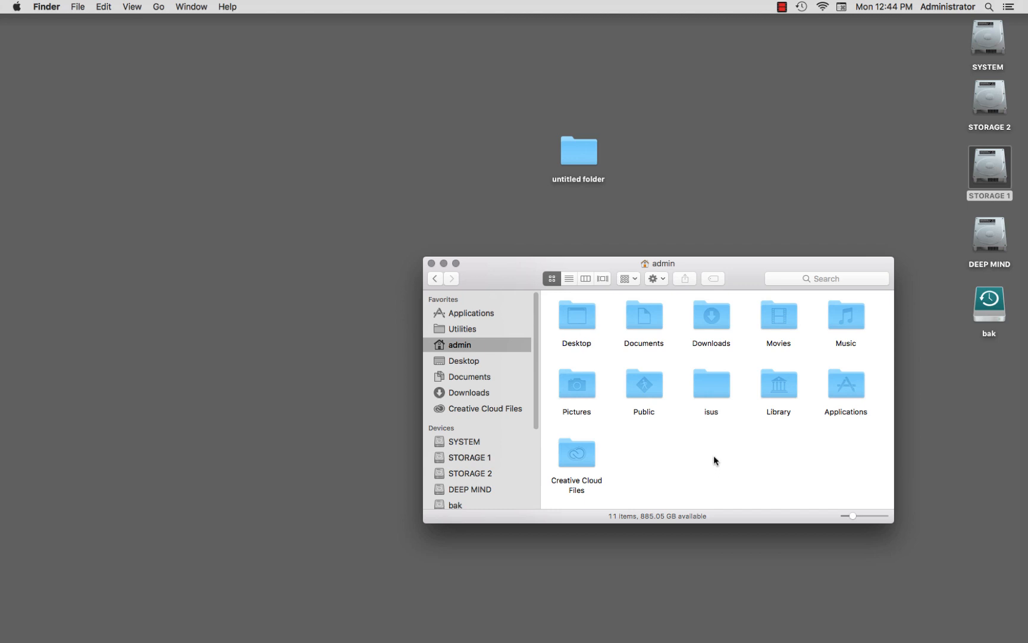
{"action": "double_click", "coordinate": [581, 323]}
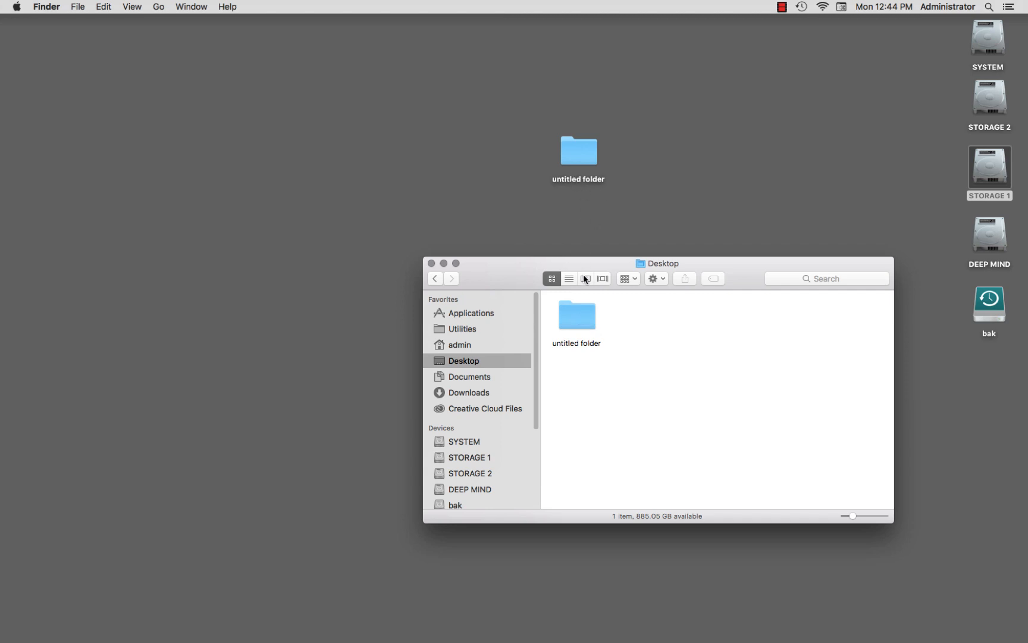
- Move the untitled folder in the Desktop folder to the Trash and close the window
{"action": "right_click", "coordinate": [578, 319]}
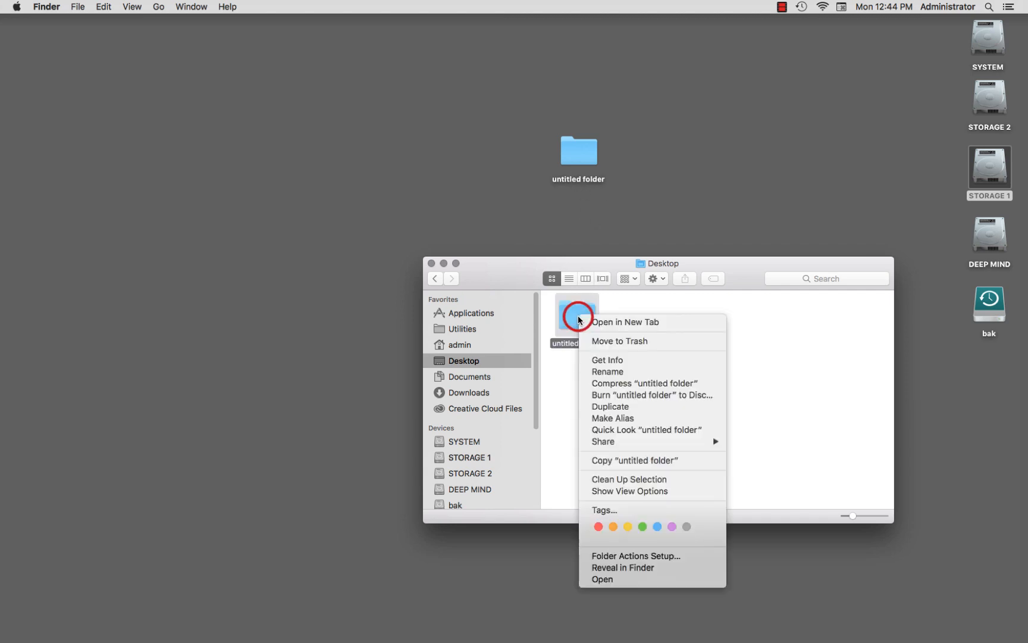
{"action": "left_click", "coordinate": [616, 342]}
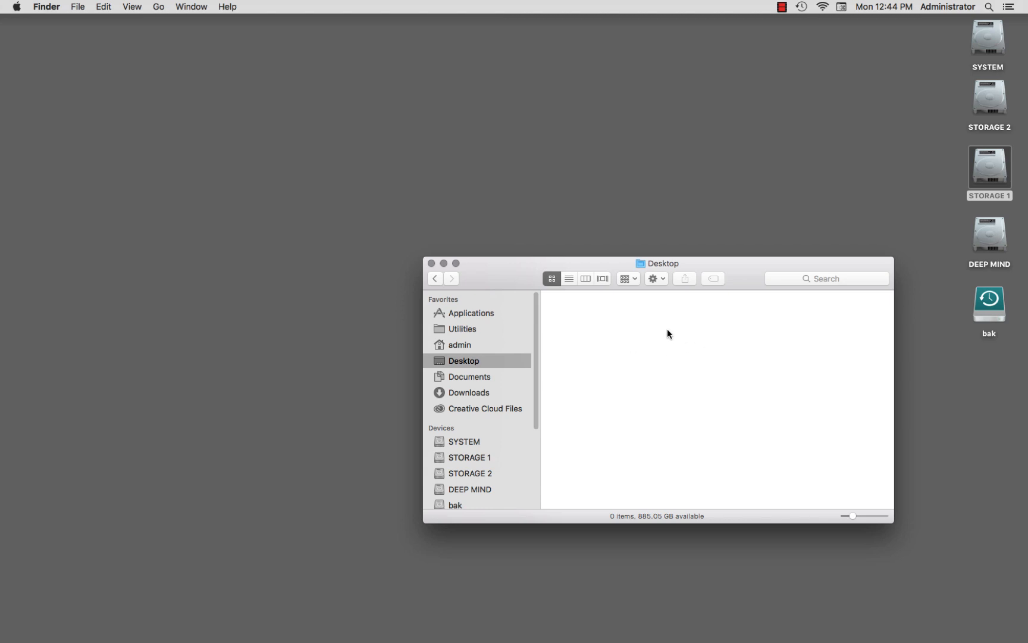
{"action": "left_click", "coordinate": [431, 263]}
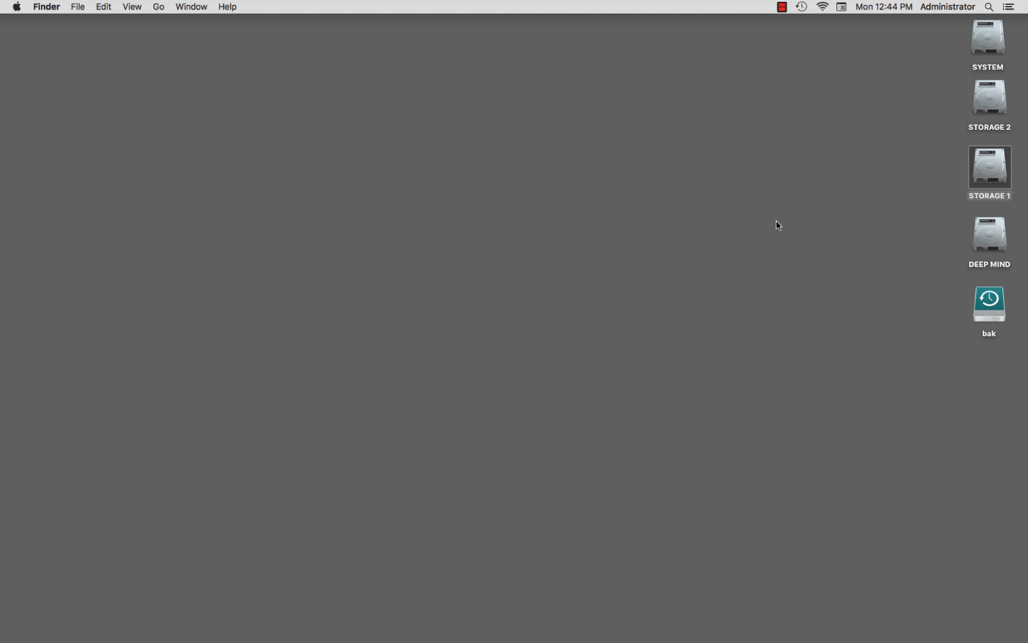
{"action": "left_click", "coordinate": [654, 191]}
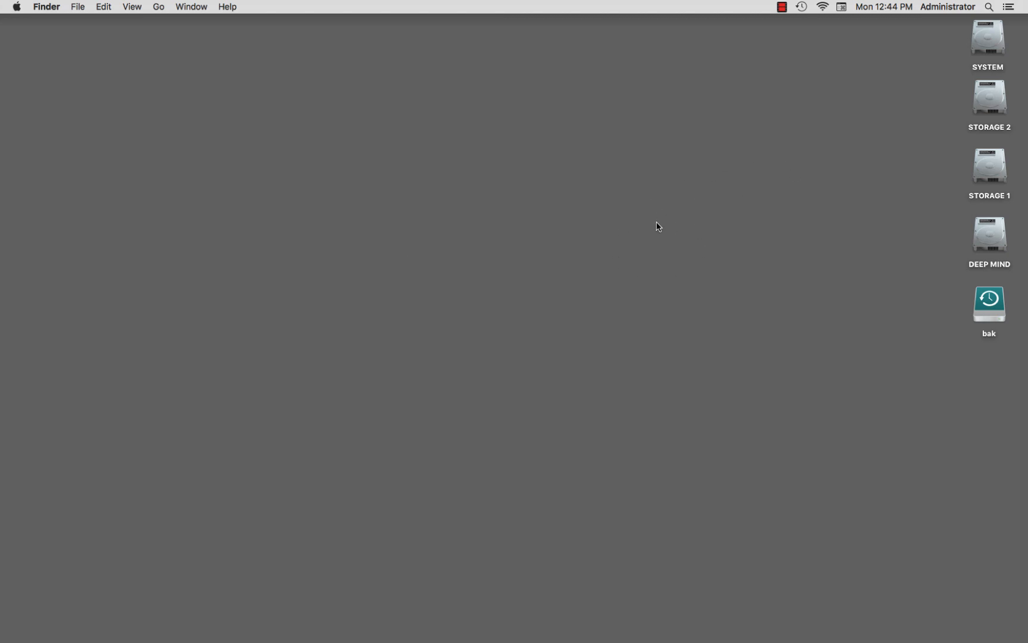
- Open Users & Groups in System Preferences and unlock it for changes by entering the administrator password
{"action": "left_click", "coordinate": [18, 7]}
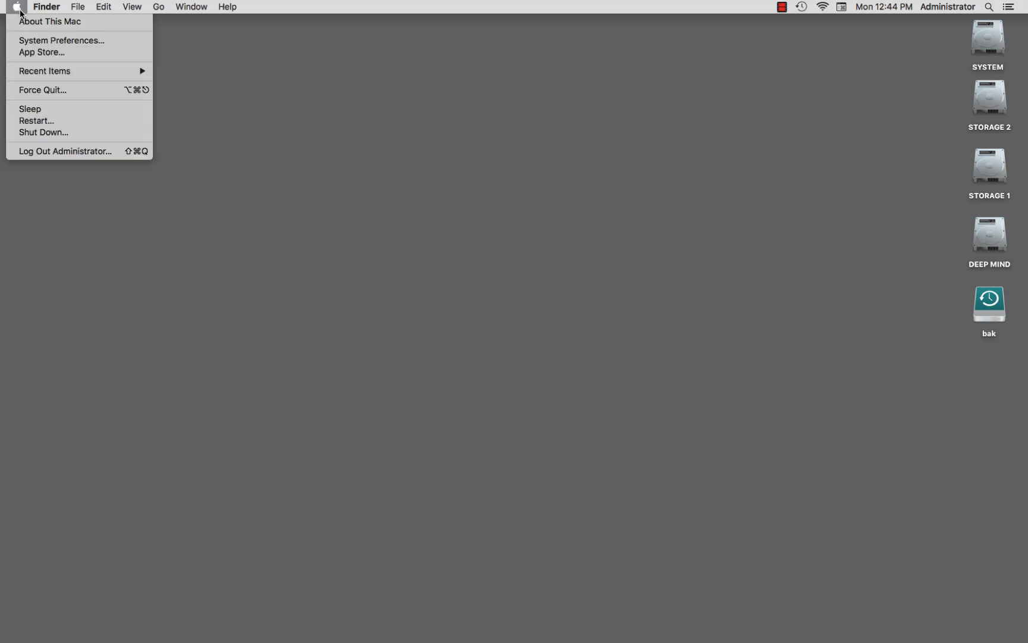
{"action": "left_click", "coordinate": [37, 42]}
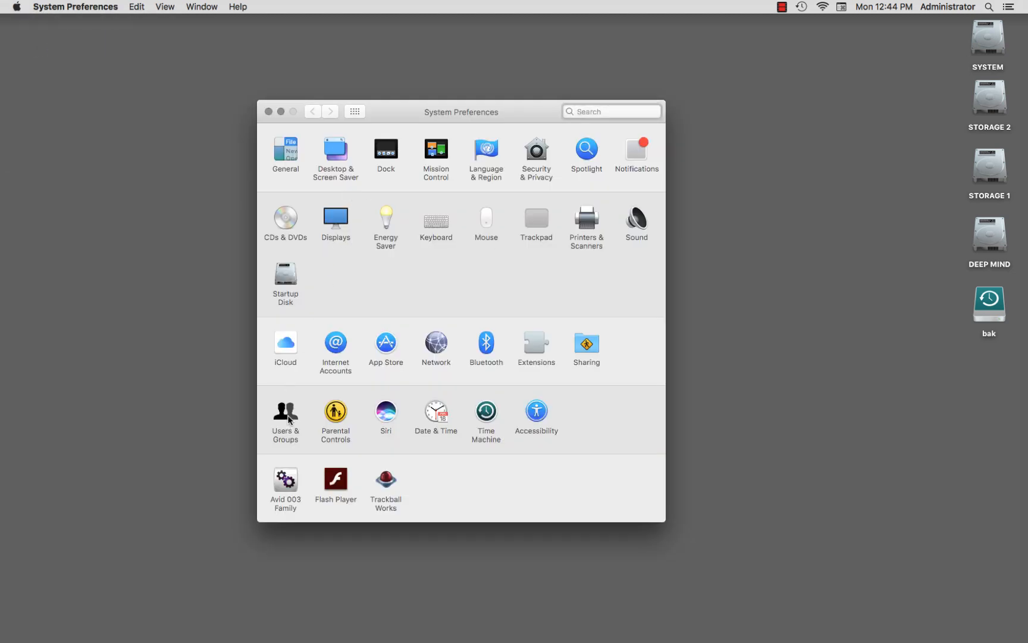
{"action": "left_click", "coordinate": [286, 414]}
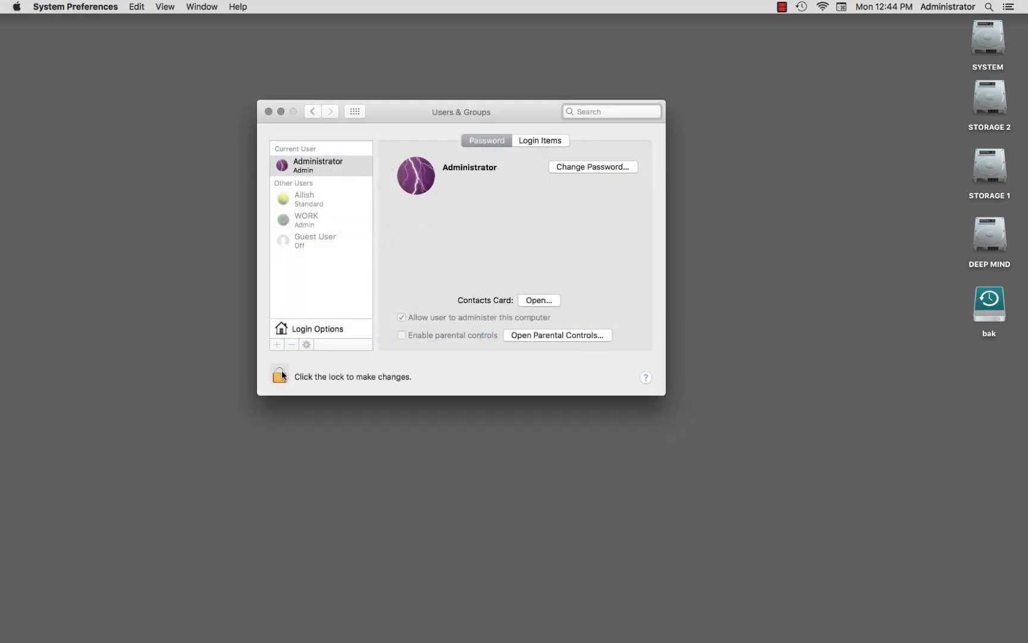
{"action": "left_click", "coordinate": [282, 370]}
{"action": "type", "text": "********"}
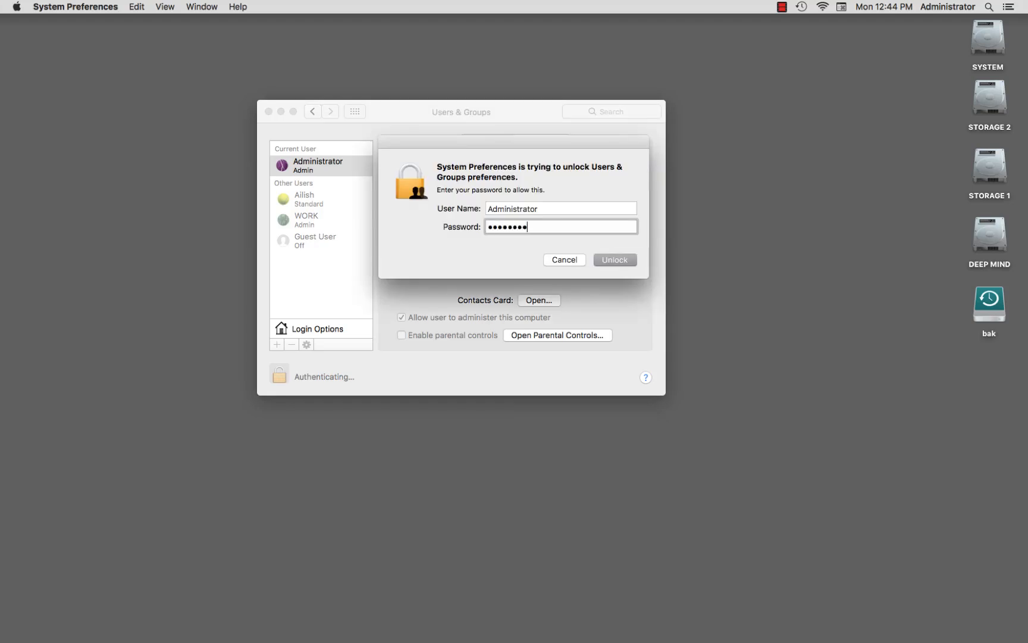
{"action": "key", "text": "Return"}
- Check the Administrator account's home directory in its Advanced Options against the STORAGE 1 drive, and close the options with OK
{"action": "right_click", "coordinate": [316, 172]}
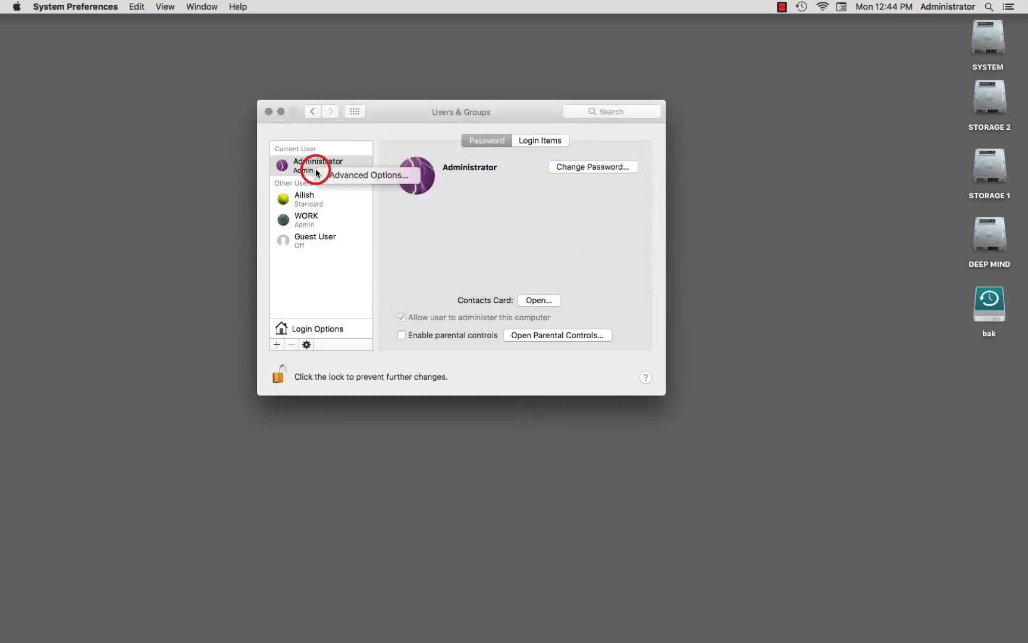
{"action": "left_click", "coordinate": [332, 176]}
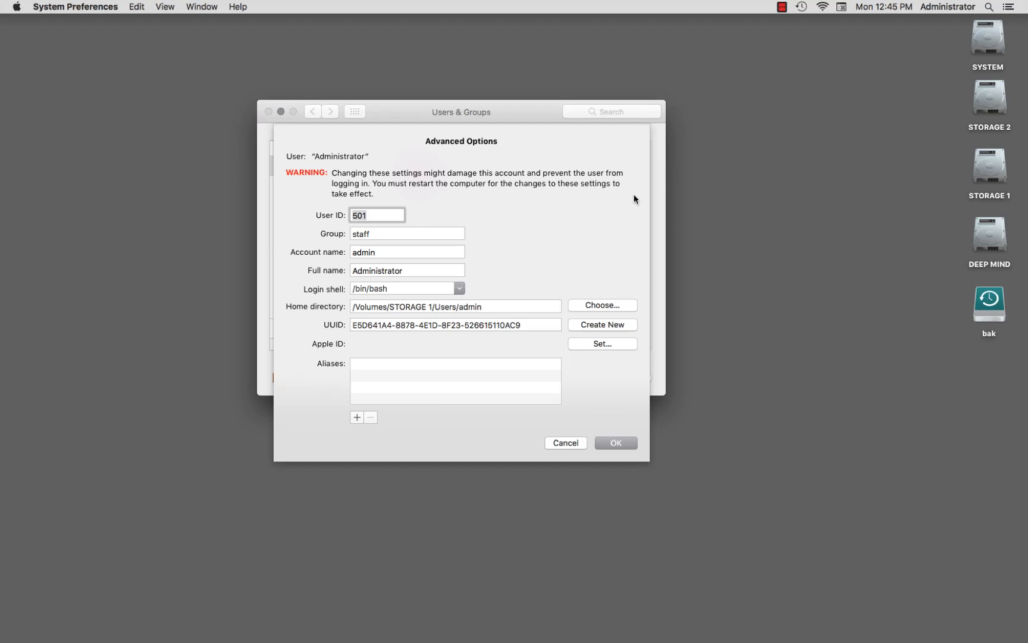
{"action": "double_click", "coordinate": [985, 48]}
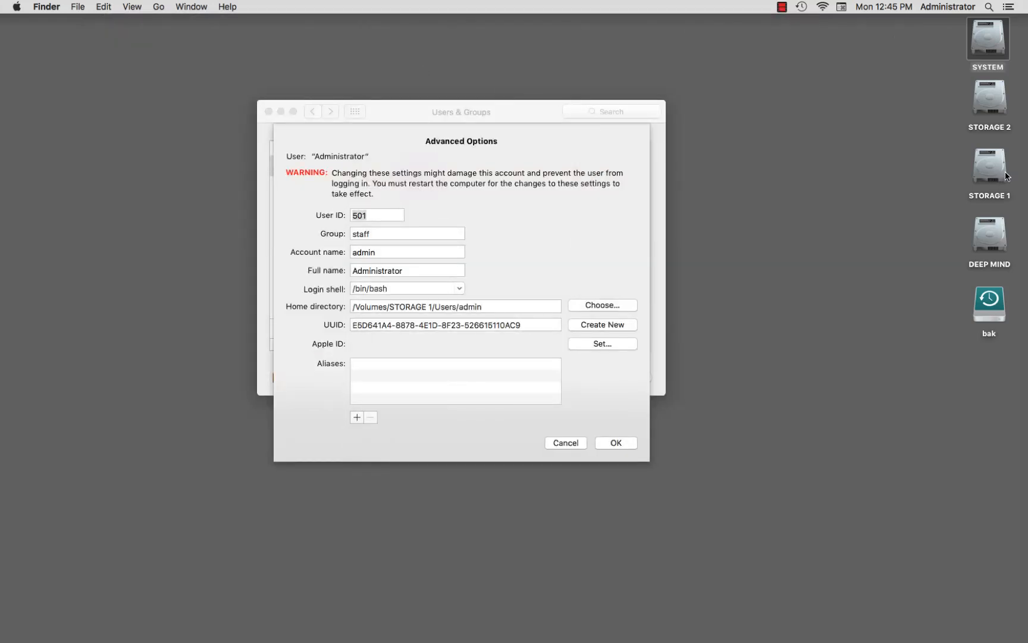
{"action": "left_click", "coordinate": [987, 170]}
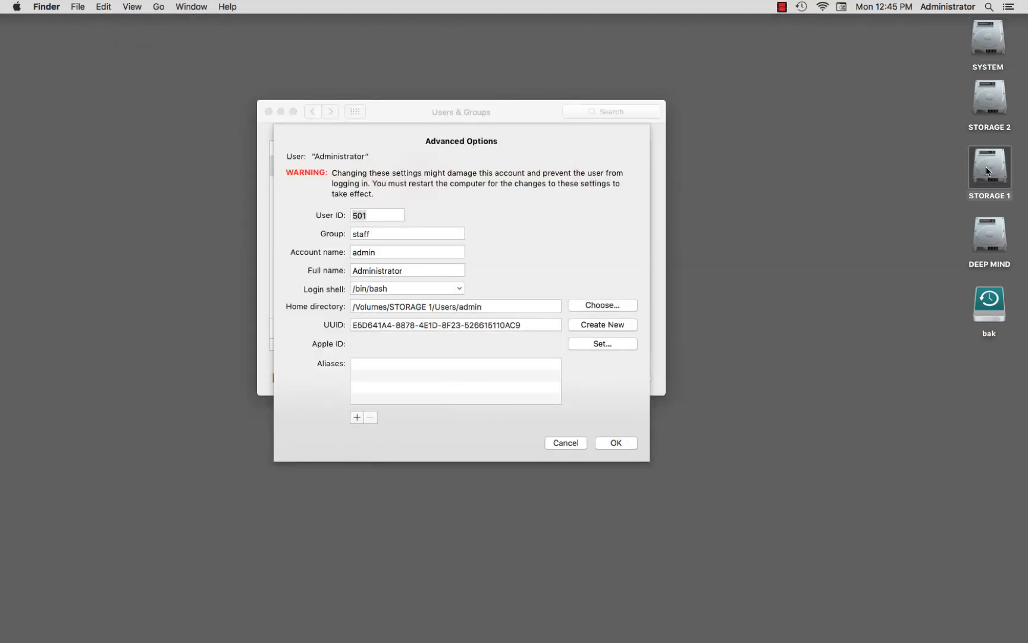
{"action": "double_click", "coordinate": [987, 171]}
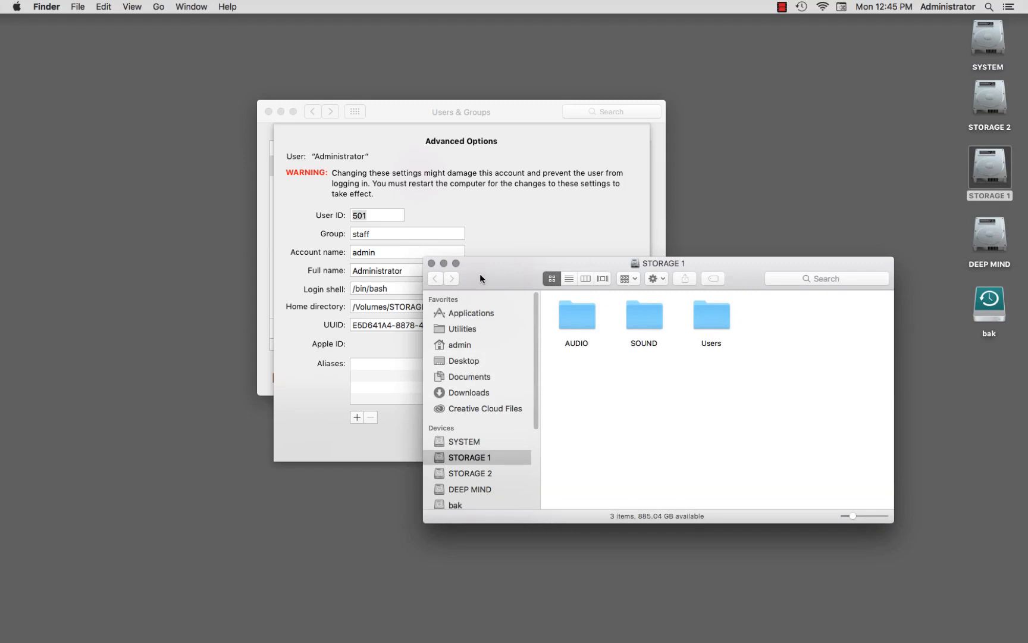
{"action": "left_click_drag", "start_coordinate": [480, 273], "coordinate": [643, 108]}
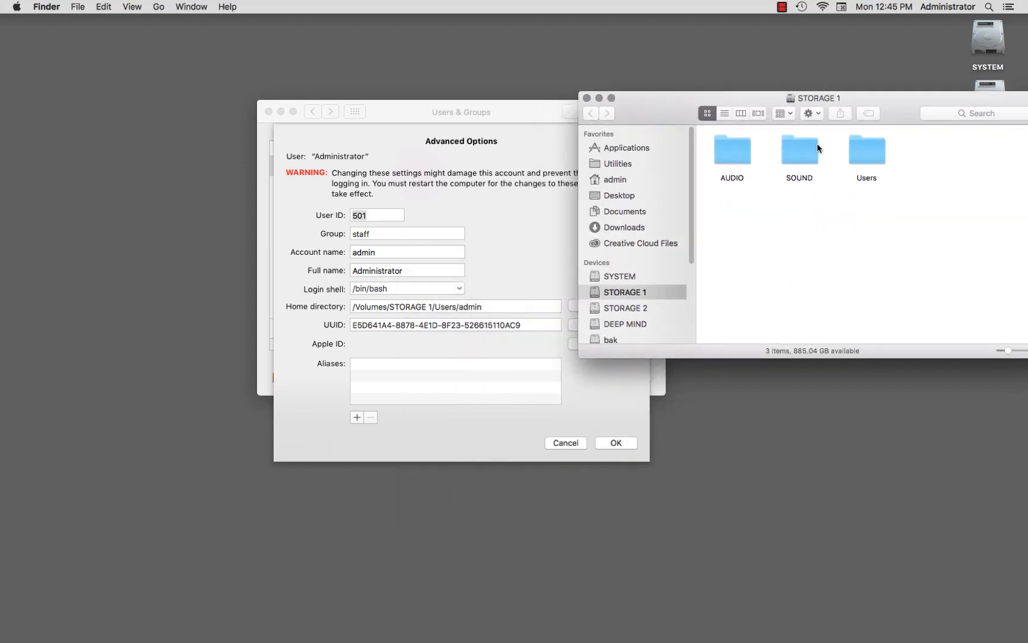
{"action": "left_click", "coordinate": [587, 98]}
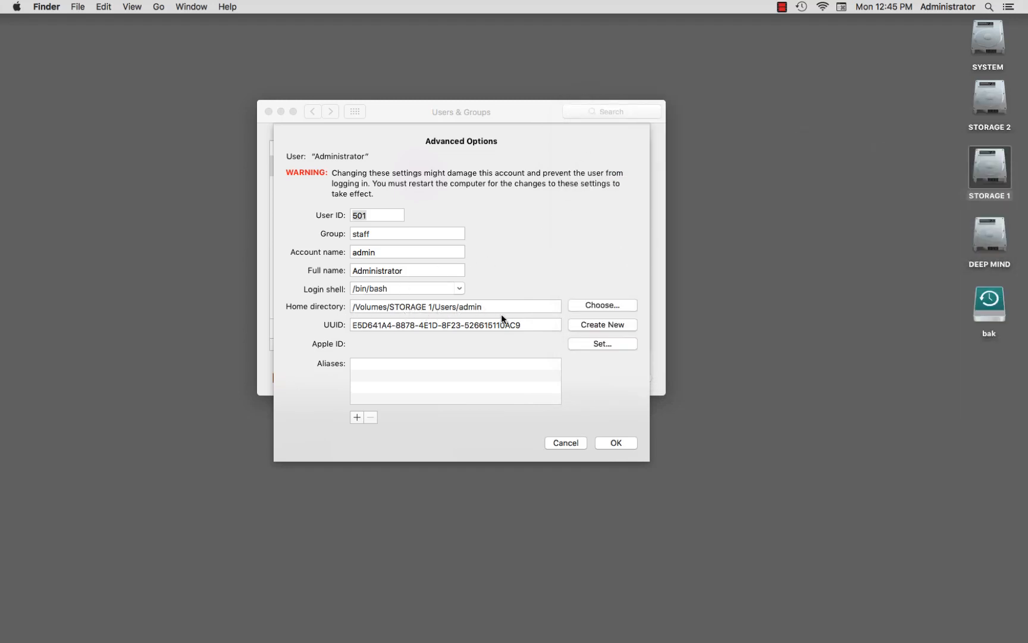
{"action": "left_click", "coordinate": [619, 444]}
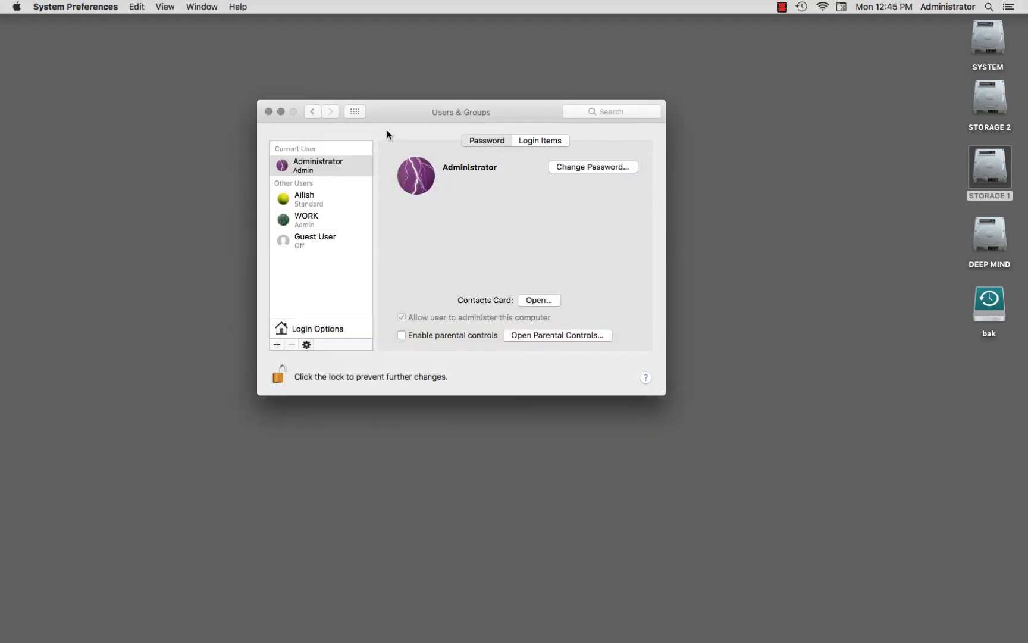
- Close the Users & Groups window and open Disk Utility from the Utilities folder
{"action": "left_click", "coordinate": [269, 112]}
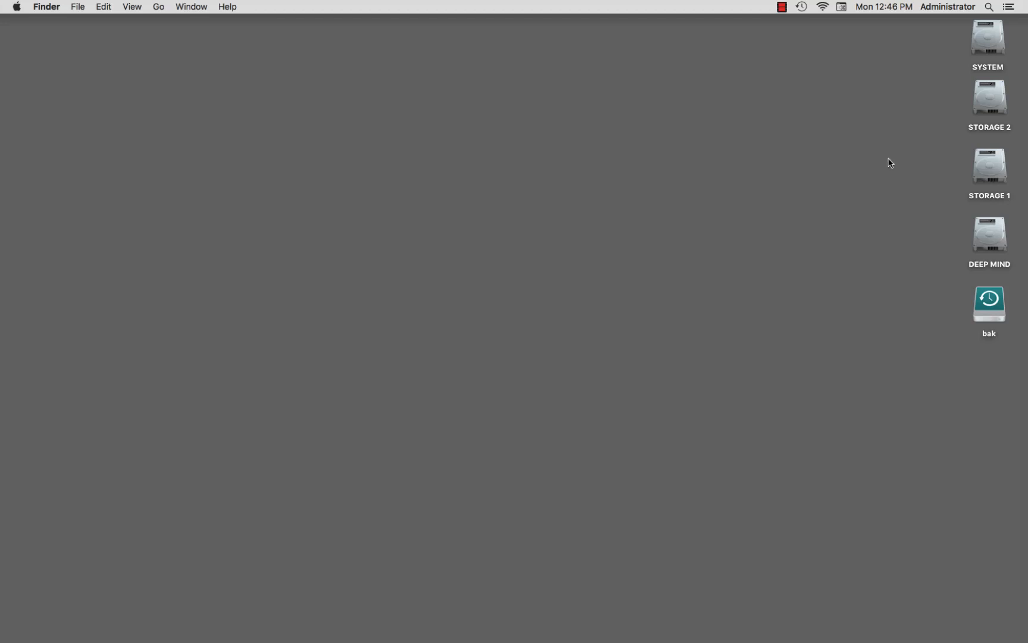
{"action": "left_click", "coordinate": [159, 9]}
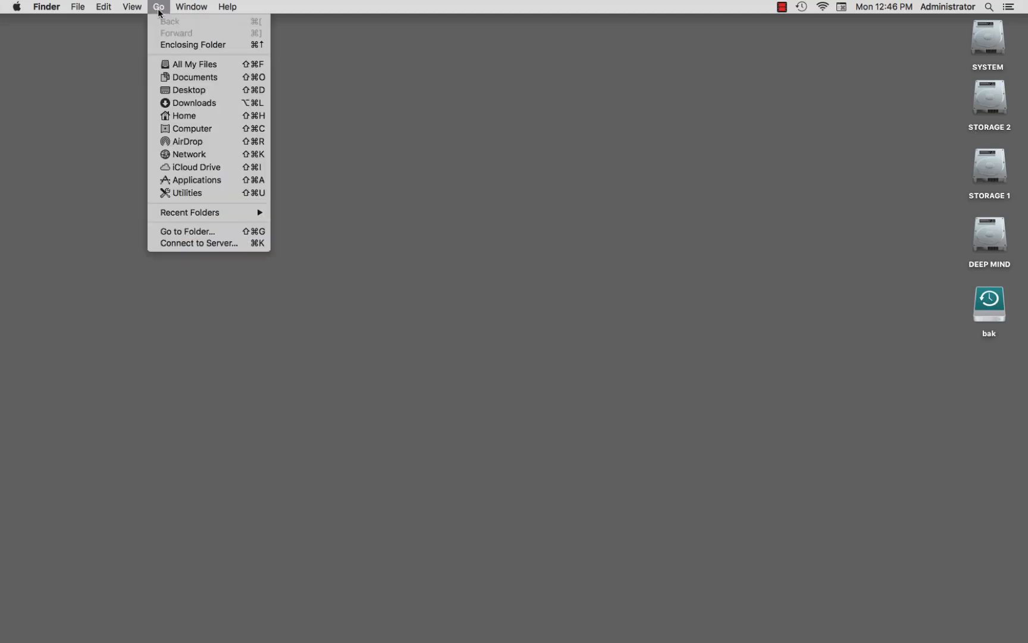
{"action": "left_click", "coordinate": [206, 193]}
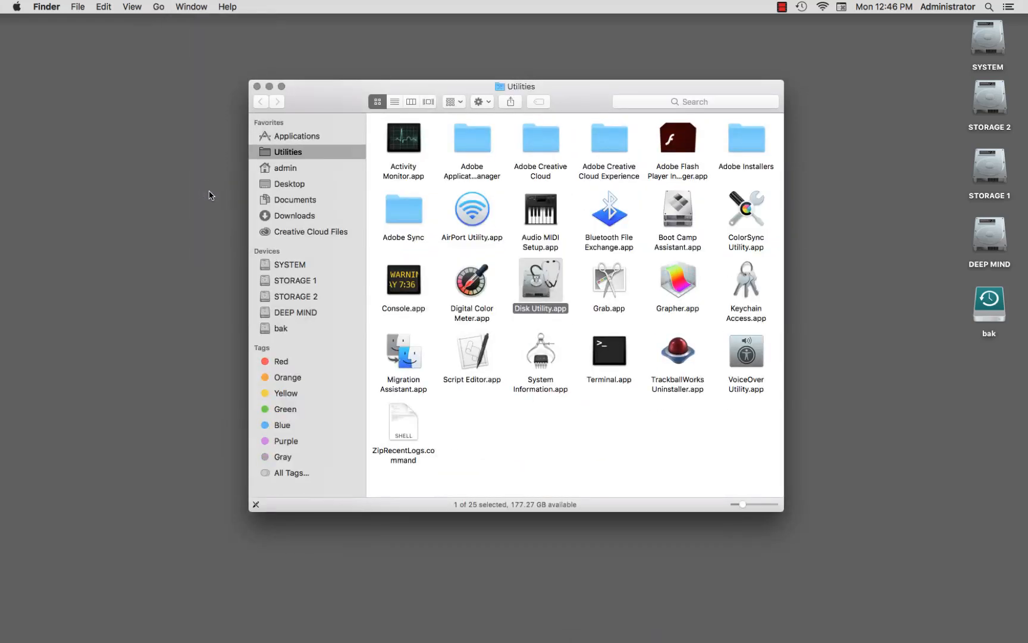
{"action": "double_click", "coordinate": [533, 277]}
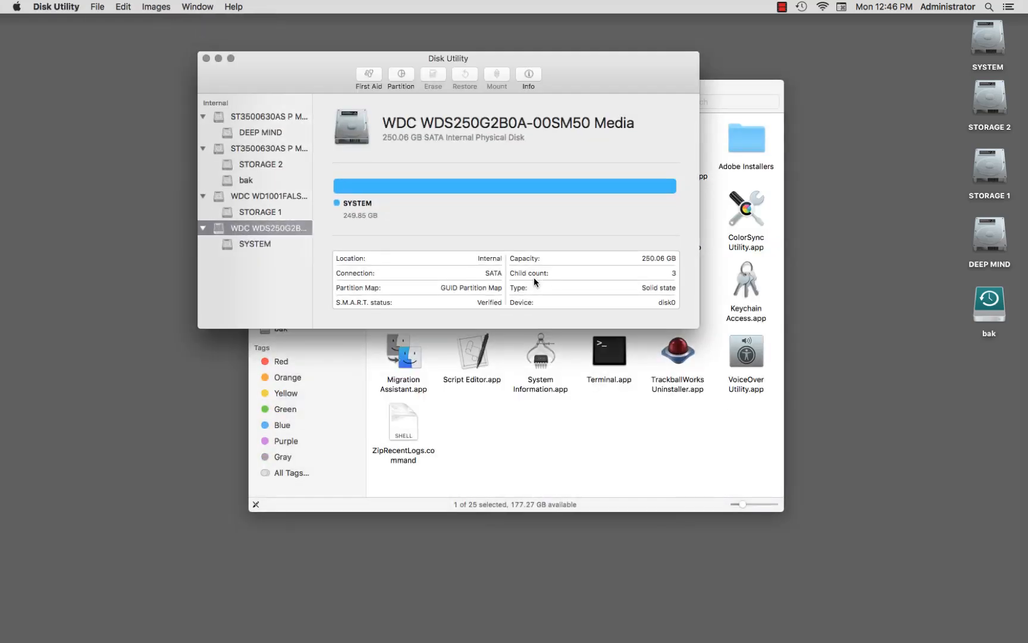
{"action": "left_click_drag", "start_coordinate": [560, 73], "coordinate": [575, 187]}
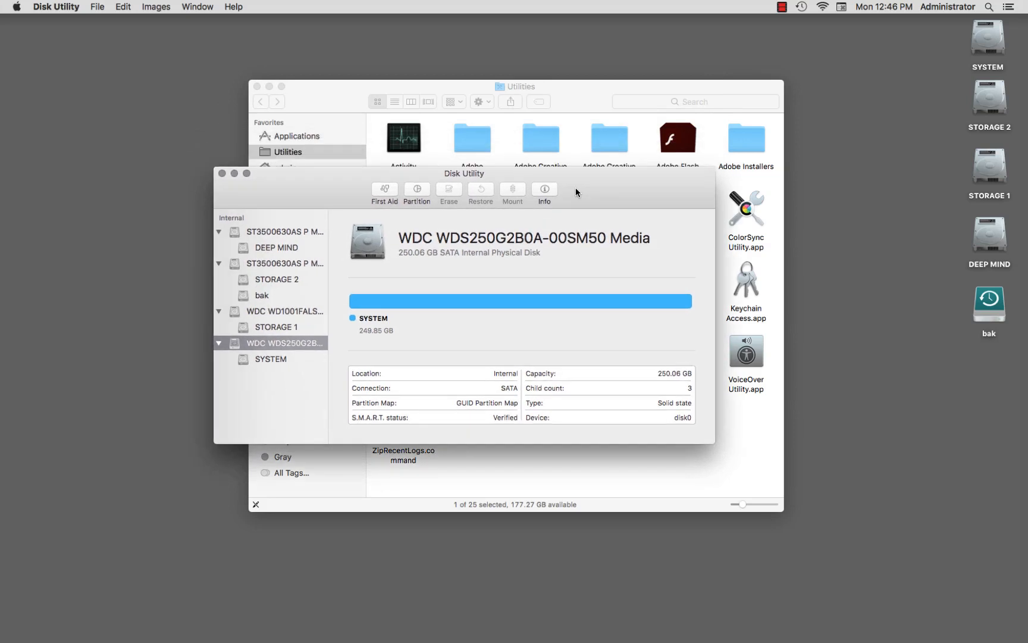
- Examine the volume layout and details of each internal physical disk, ending on the disk that holds DEEP MIND
{"action": "left_click", "coordinate": [282, 232]}
{"action": "left_click", "coordinate": [291, 266]}
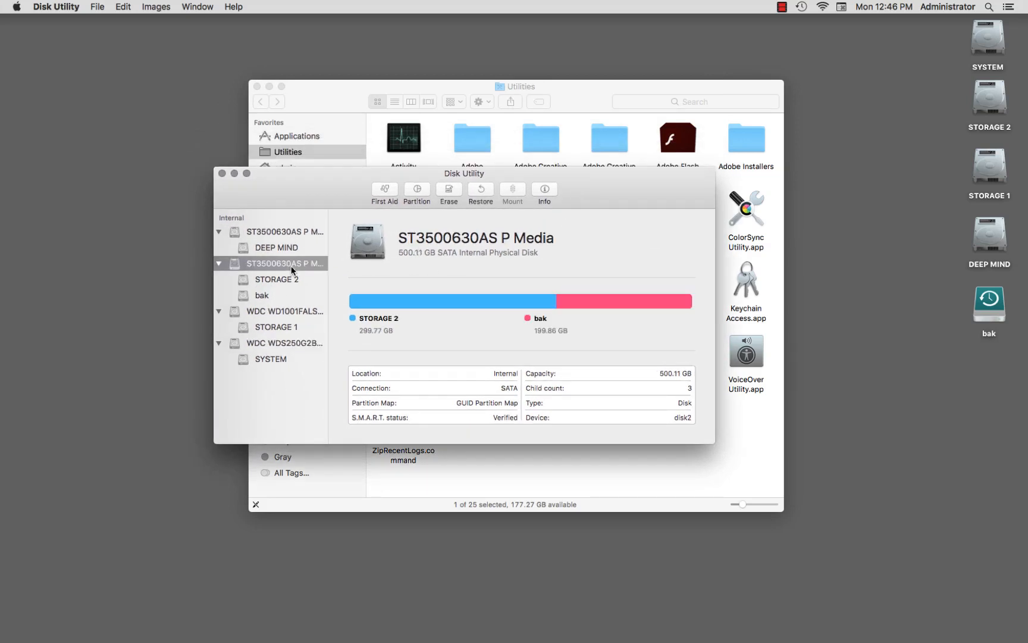
{"action": "left_click", "coordinate": [292, 314]}
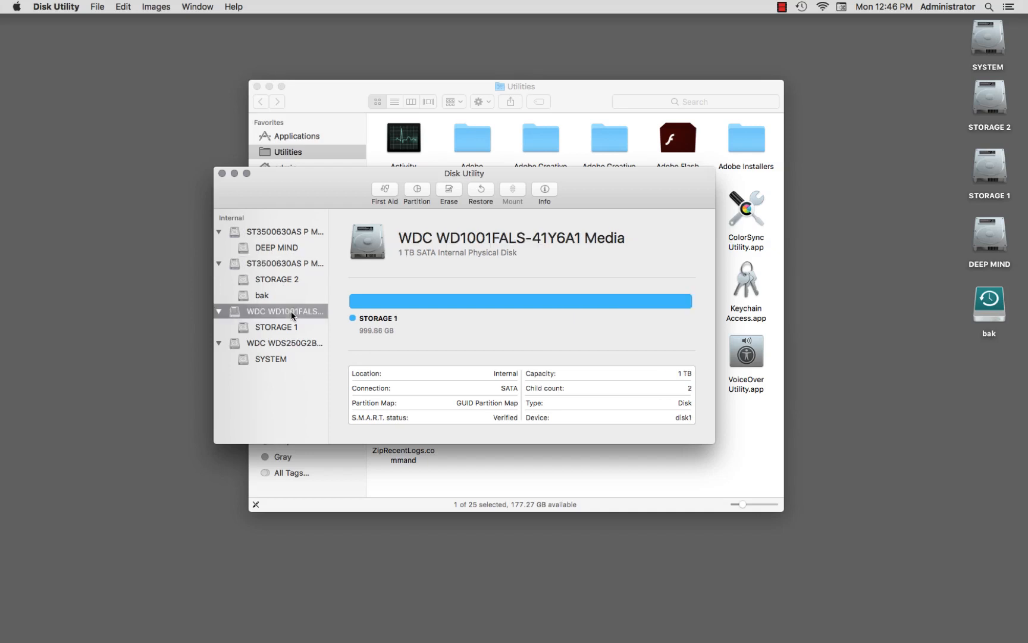
{"action": "left_click", "coordinate": [291, 343]}
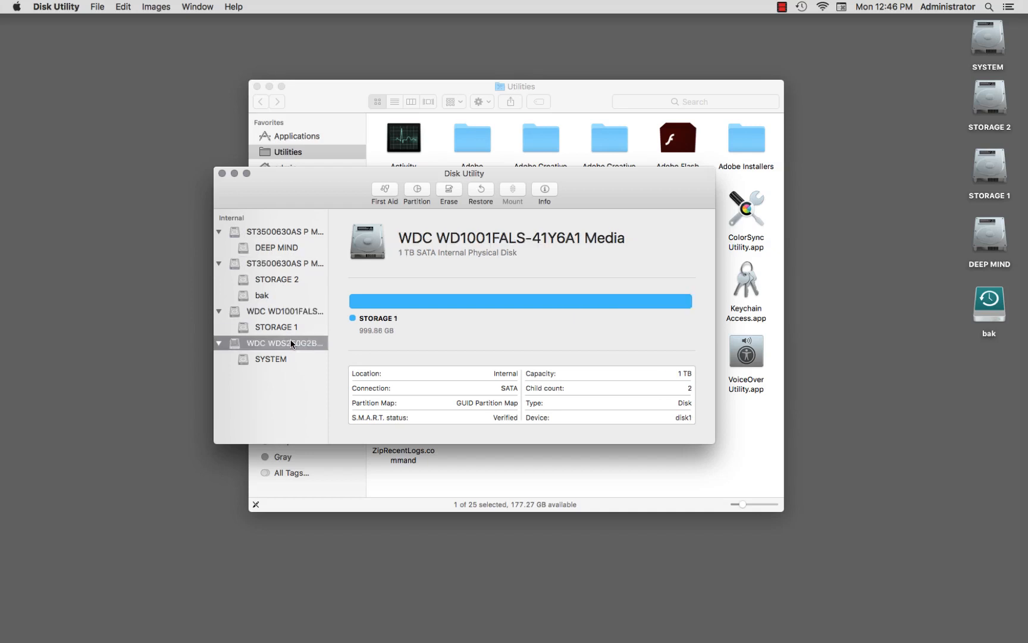
{"action": "left_click", "coordinate": [276, 232]}
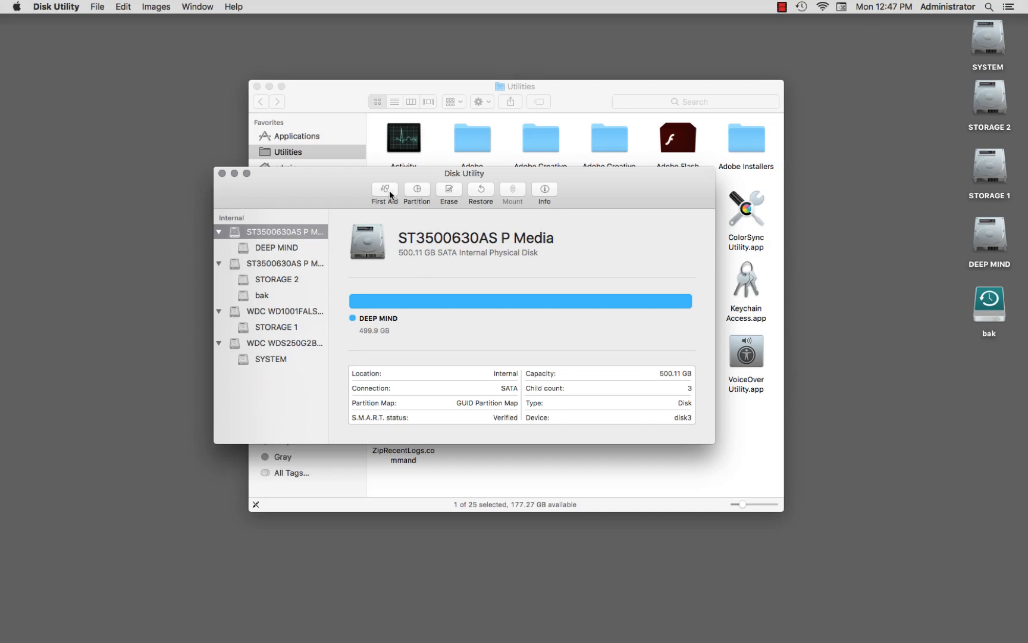
- Inspect the disk divided into STORAGE 2 and bak, including the space usage of both volumes
{"action": "left_click", "coordinate": [277, 264]}
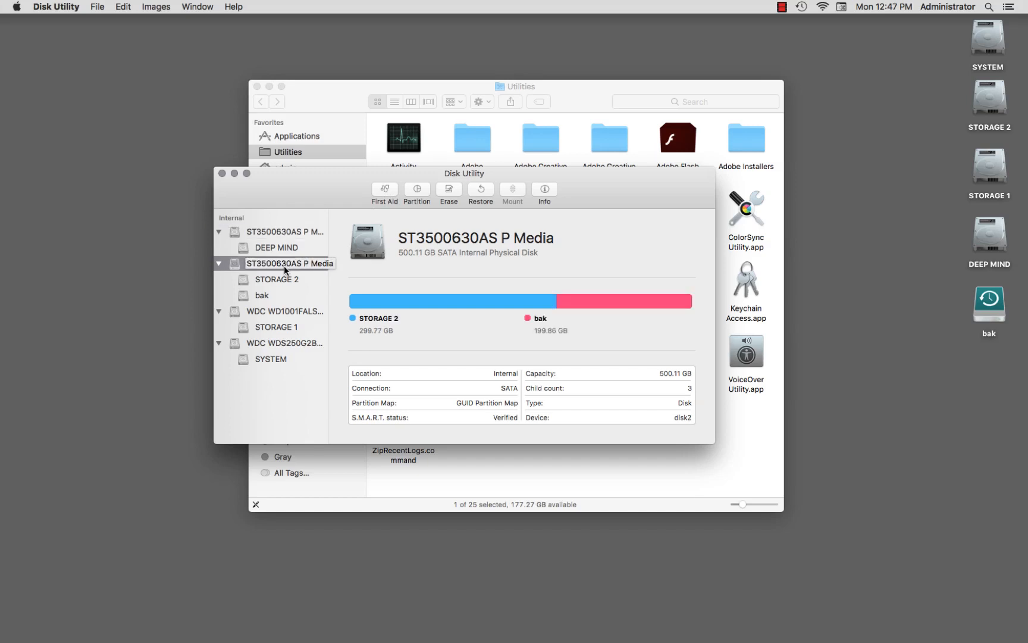
{"action": "left_click", "coordinate": [292, 280]}
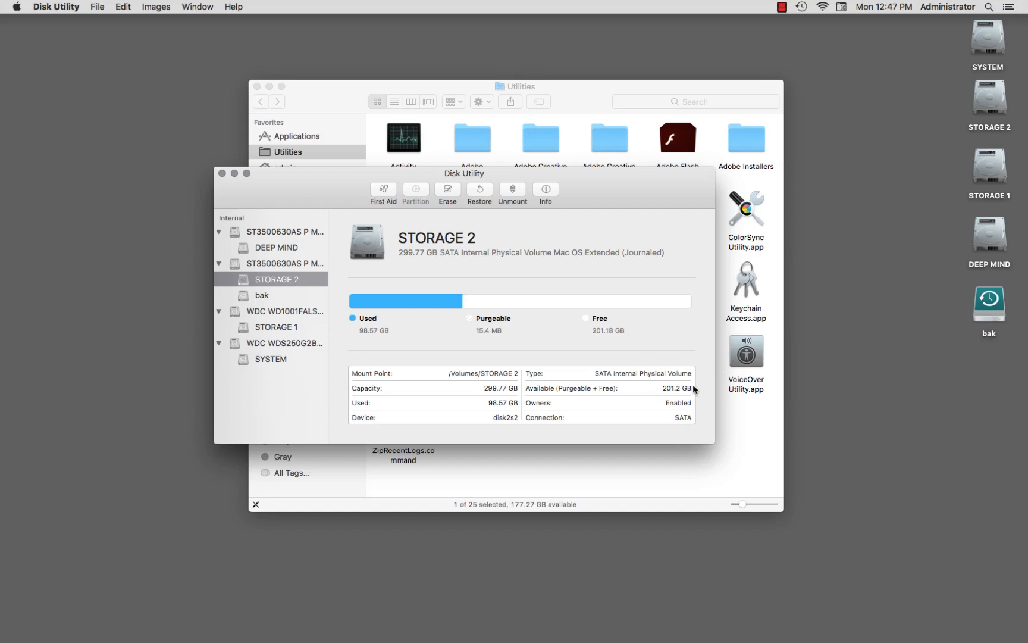
{"action": "left_click", "coordinate": [269, 295]}
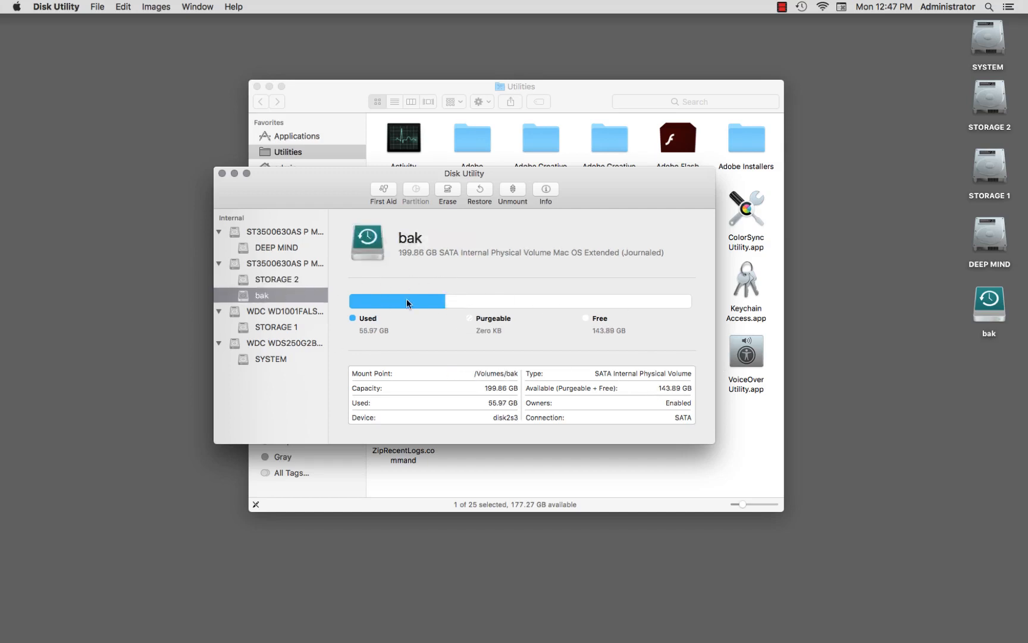
- View the partition layout of the disk holding STORAGE 2 and bak, cancel without changes, and close the Disk Utility and Utilities windows
{"action": "left_click", "coordinate": [288, 263]}
{"action": "left_click", "coordinate": [423, 196]}
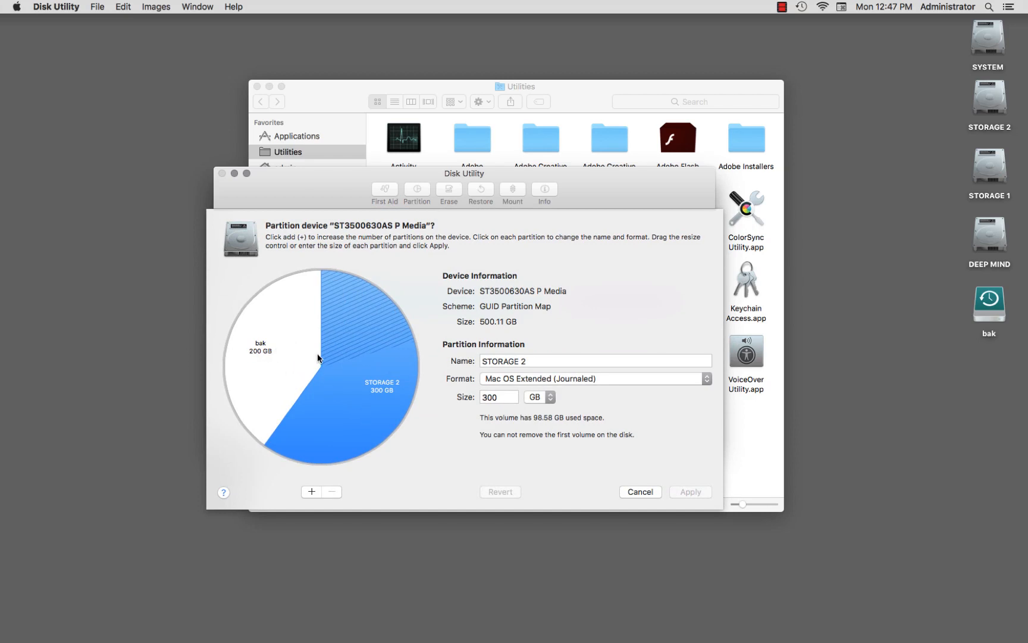
{"action": "left_click", "coordinate": [637, 493]}
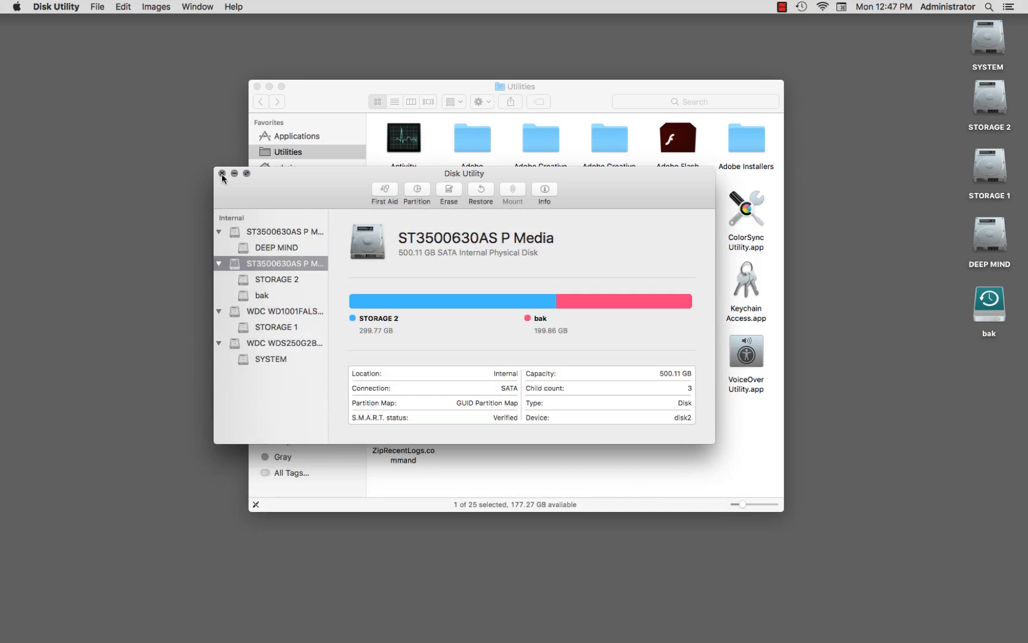
{"action": "left_click", "coordinate": [223, 174]}
{"action": "left_click", "coordinate": [257, 87]}
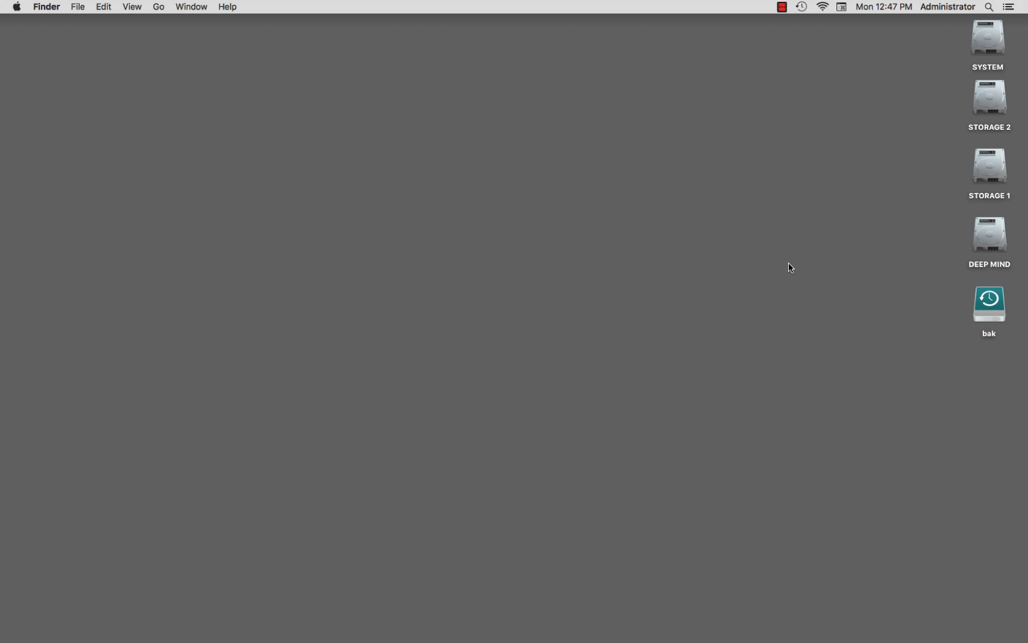
- Open the VIRTUAL CONSOLE PROJECT 16-44 folder inside AUDIO on STORAGE 1, shown as a list
{"action": "left_click", "coordinate": [985, 171]}
{"action": "double_click", "coordinate": [985, 171]}
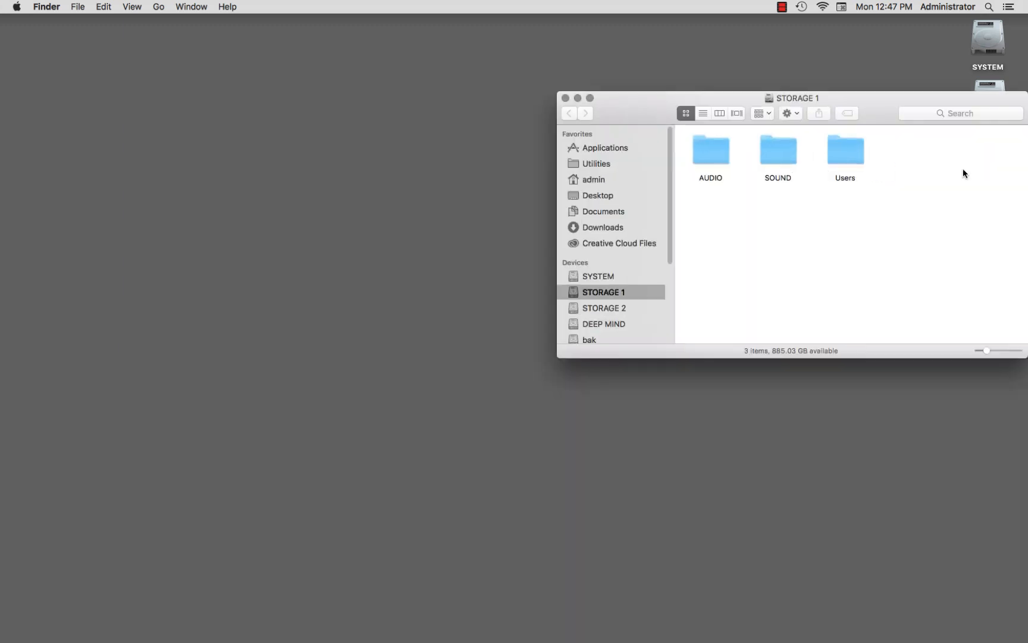
{"action": "double_click", "coordinate": [704, 152]}
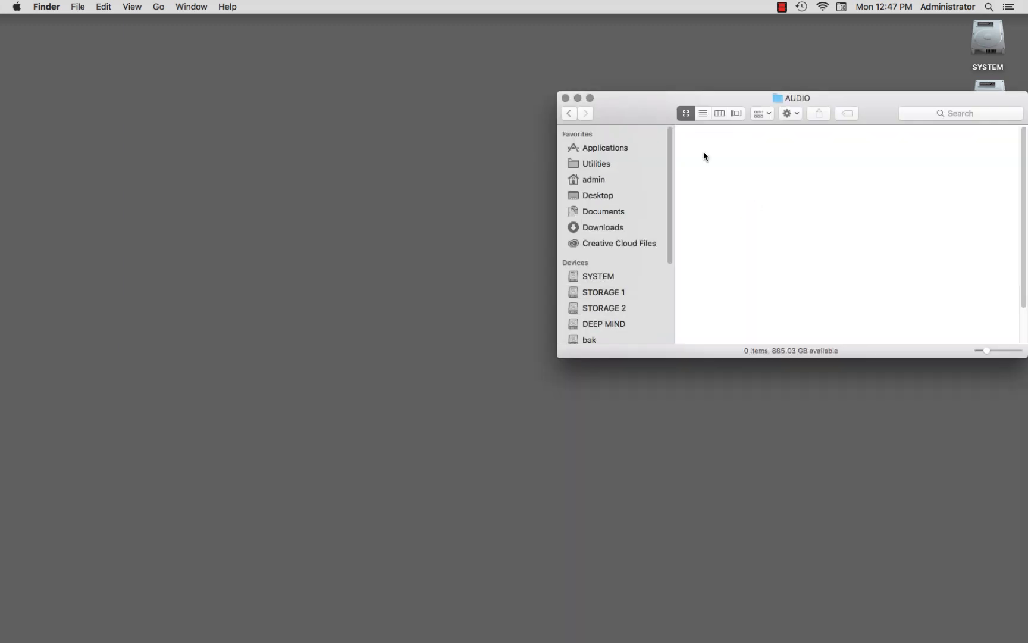
{"action": "left_click", "coordinate": [702, 114]}
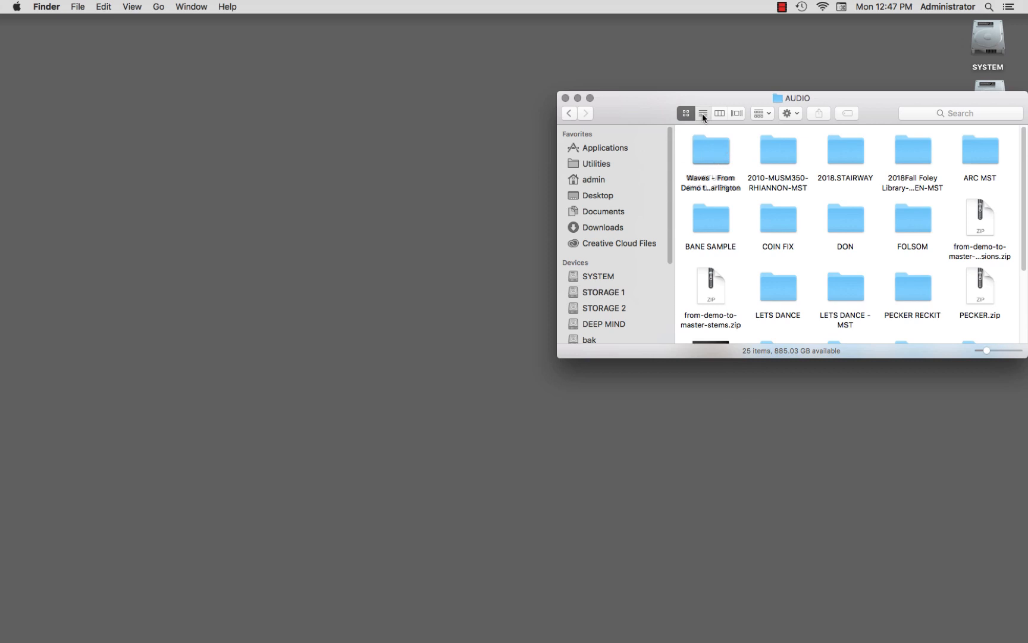
{"action": "double_click", "coordinate": [730, 145]}
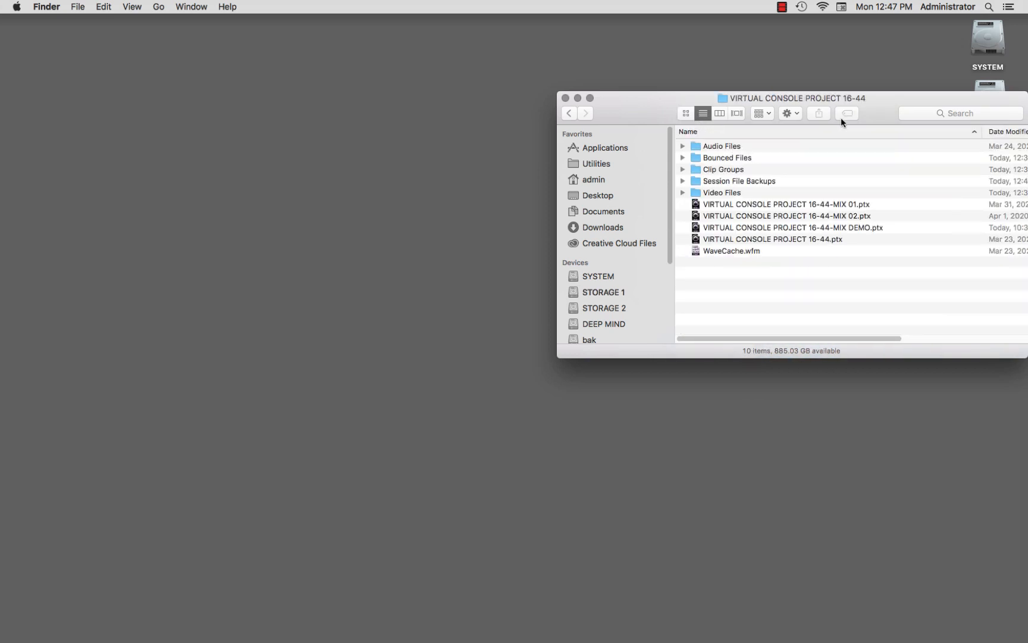
{"action": "left_click_drag", "start_coordinate": [879, 105], "coordinate": [616, 102]}
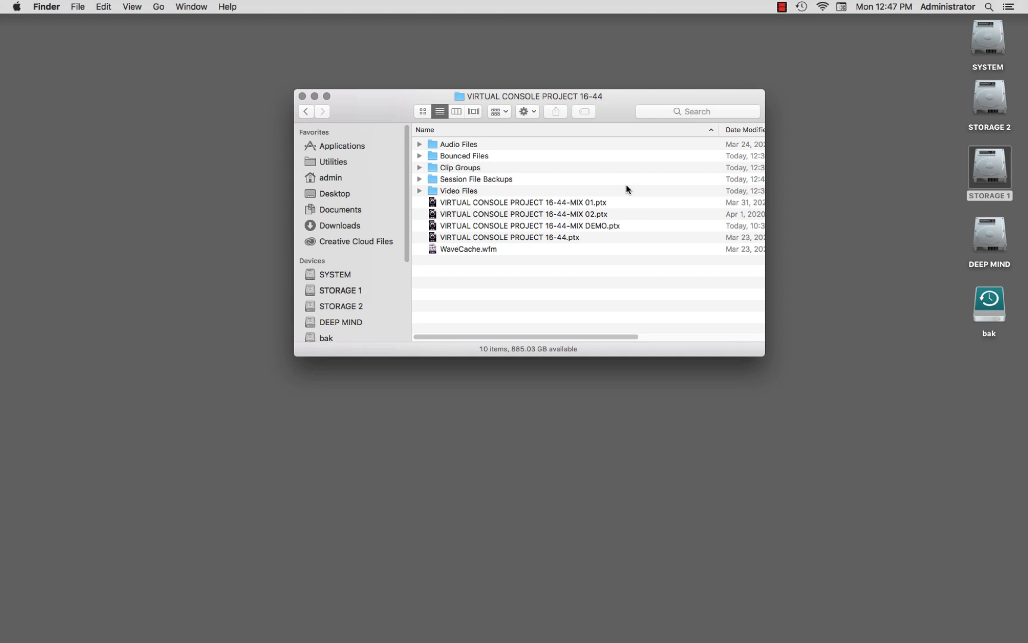
- Open the project's Session File Backups folder and enlarge the window to show more files and their details
{"action": "left_click", "coordinate": [587, 203]}
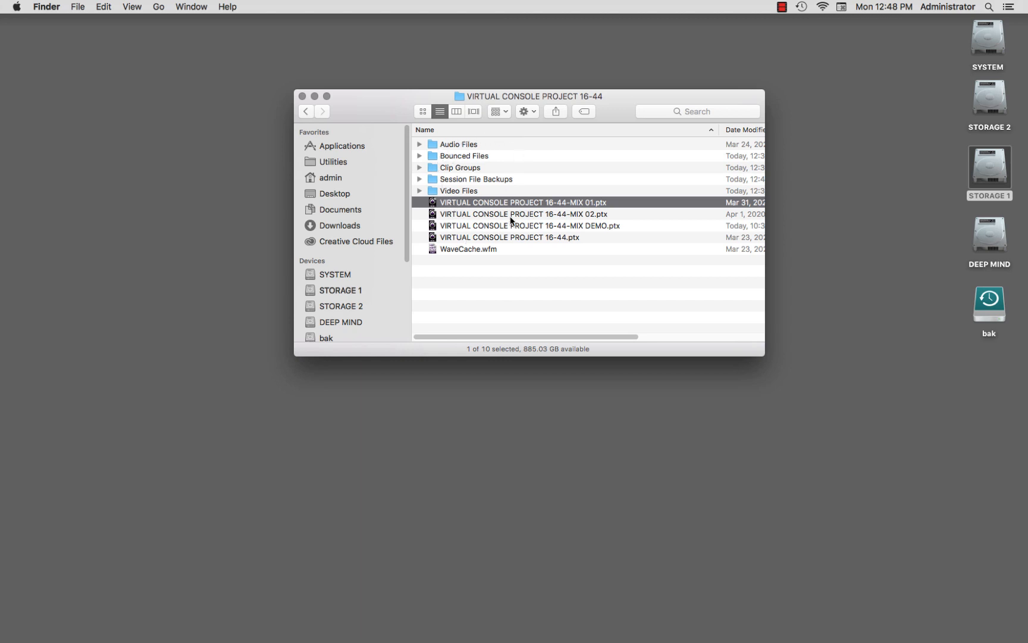
{"action": "double_click", "coordinate": [489, 179]}
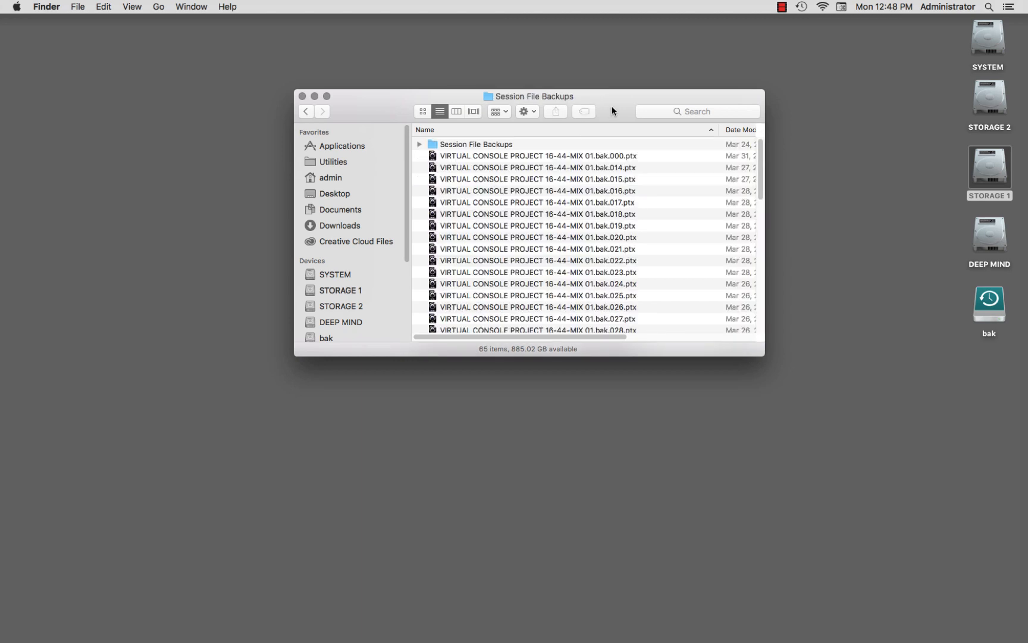
{"action": "left_click_drag", "start_coordinate": [613, 111], "coordinate": [527, 94]}
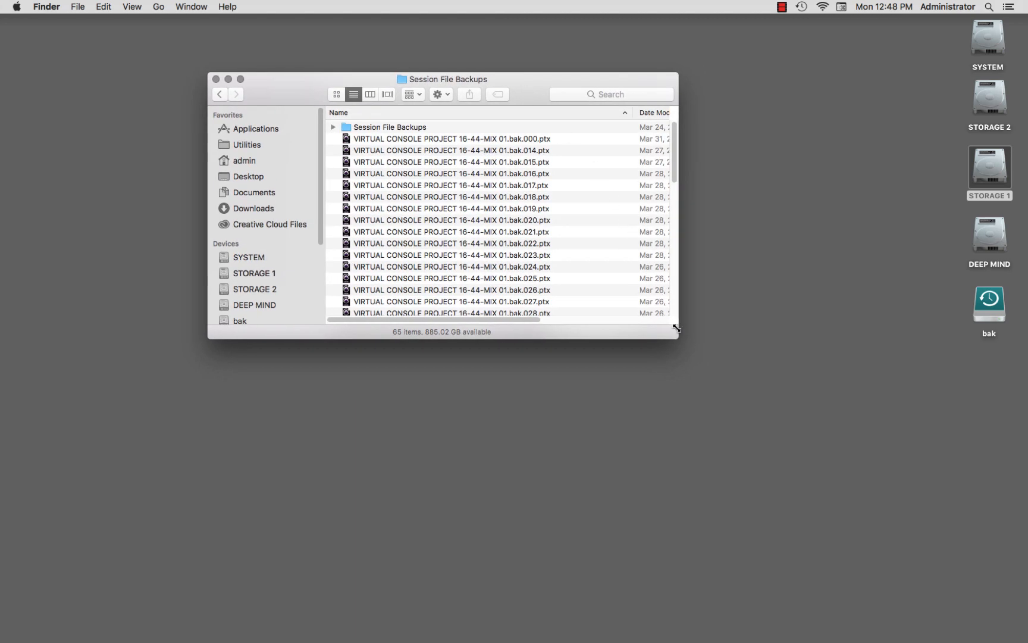
{"action": "left_click_drag", "start_coordinate": [676, 328], "coordinate": [857, 577]}
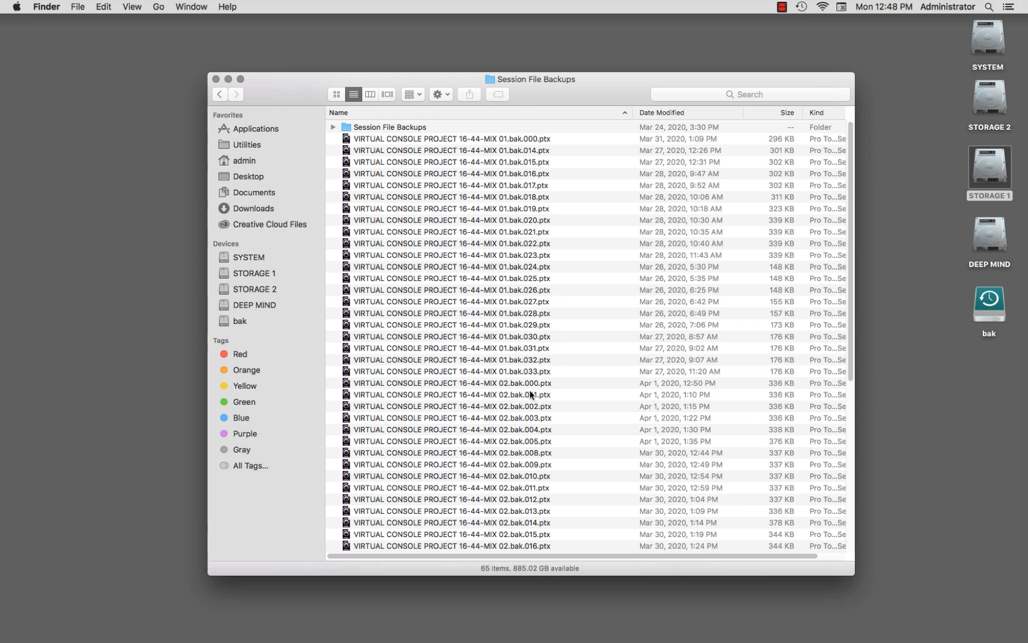
- Compare the project folder with its Session File Backups, check the MIX 01.bak.016 backup, and return to the project folder
{"action": "left_click", "coordinate": [220, 97]}
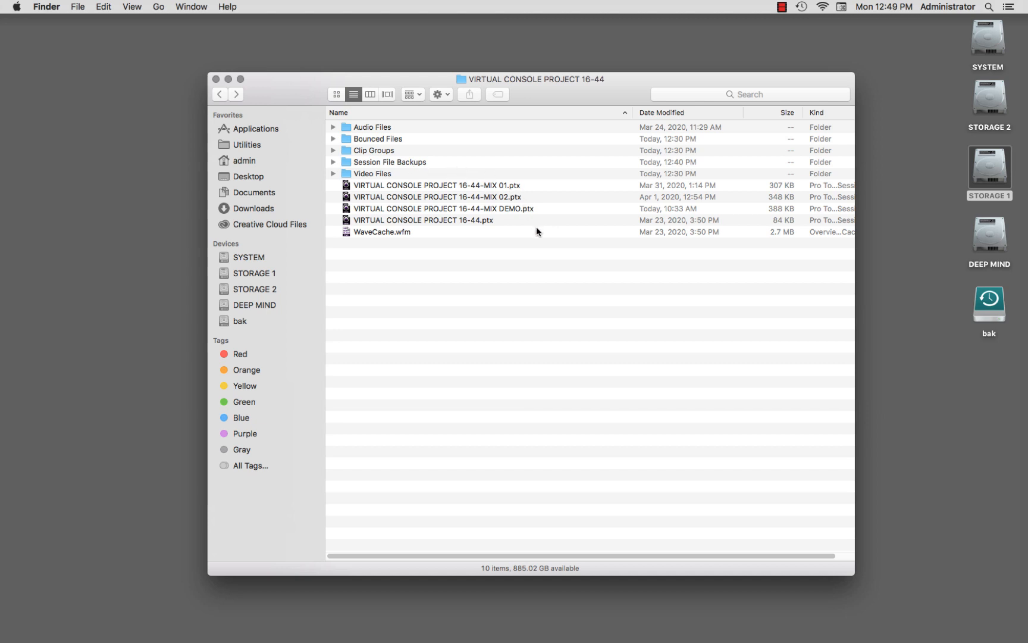
{"action": "double_click", "coordinate": [422, 165]}
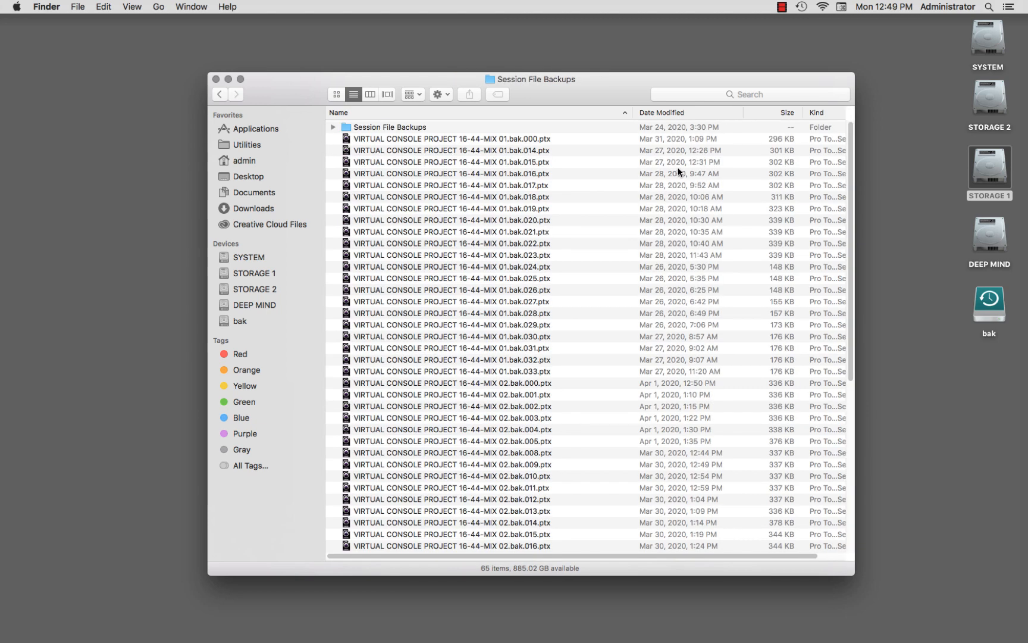
{"action": "left_click", "coordinate": [652, 174]}
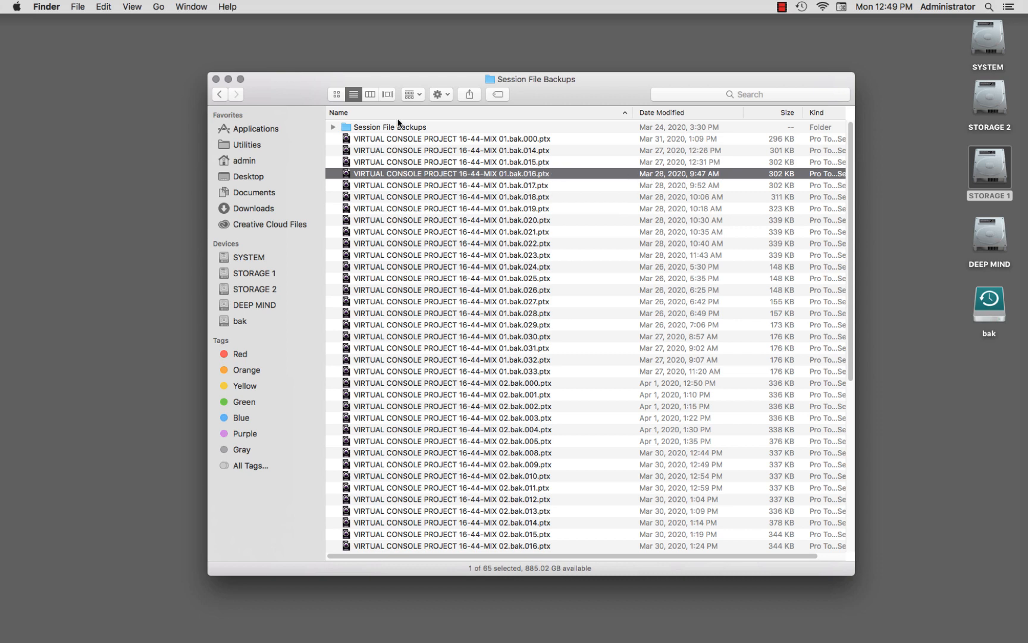
{"action": "left_click", "coordinate": [219, 94]}
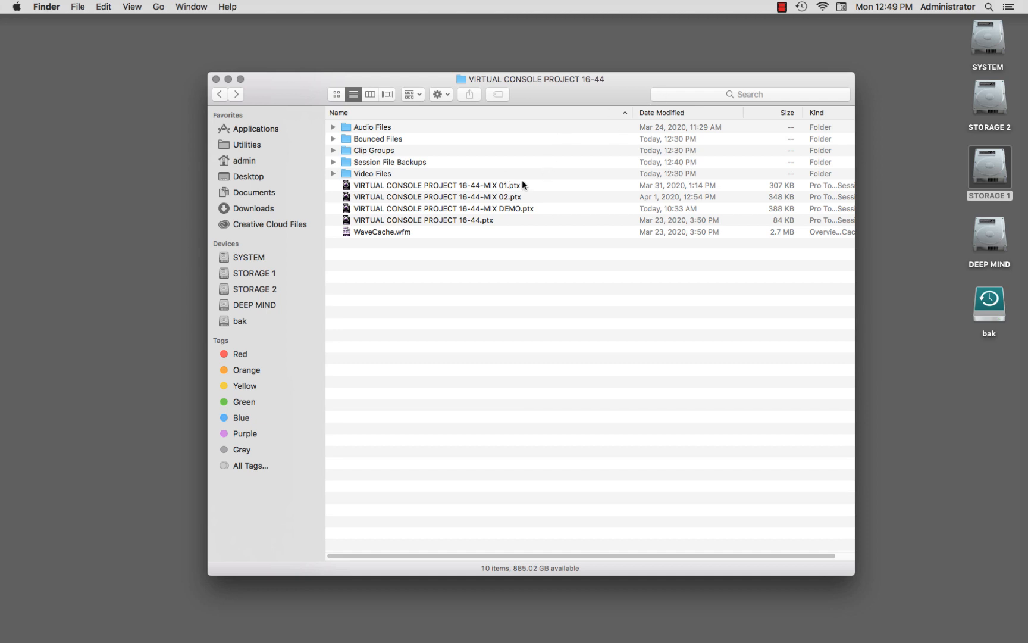
- Examine the MIX 01 session file alongside the contents of the Audio Files folder, then collapse the folder and move the window aside
{"action": "left_click", "coordinate": [495, 188]}
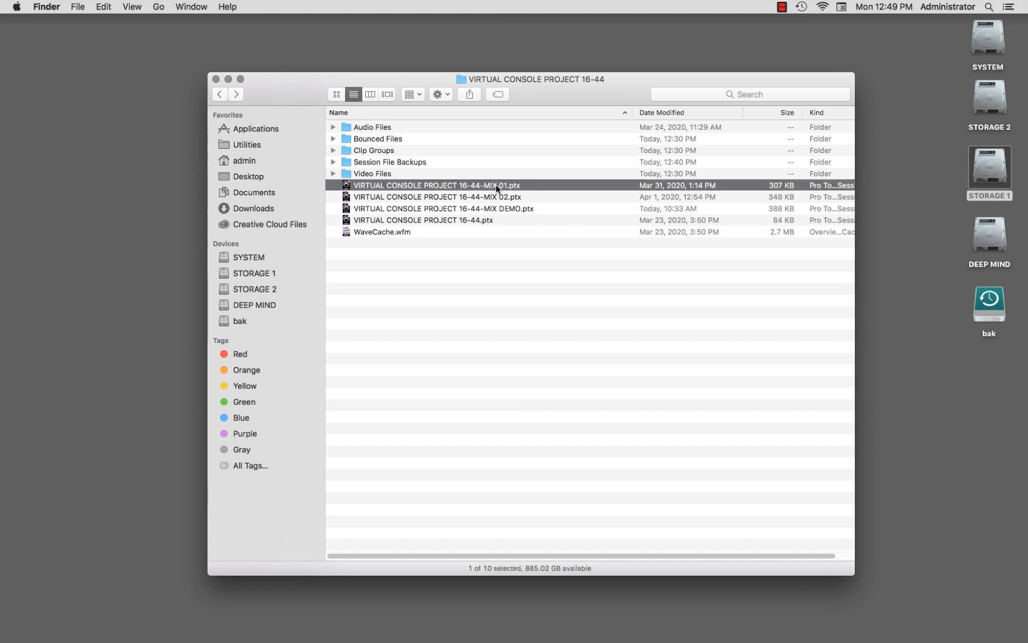
{"action": "left_click", "coordinate": [381, 127]}
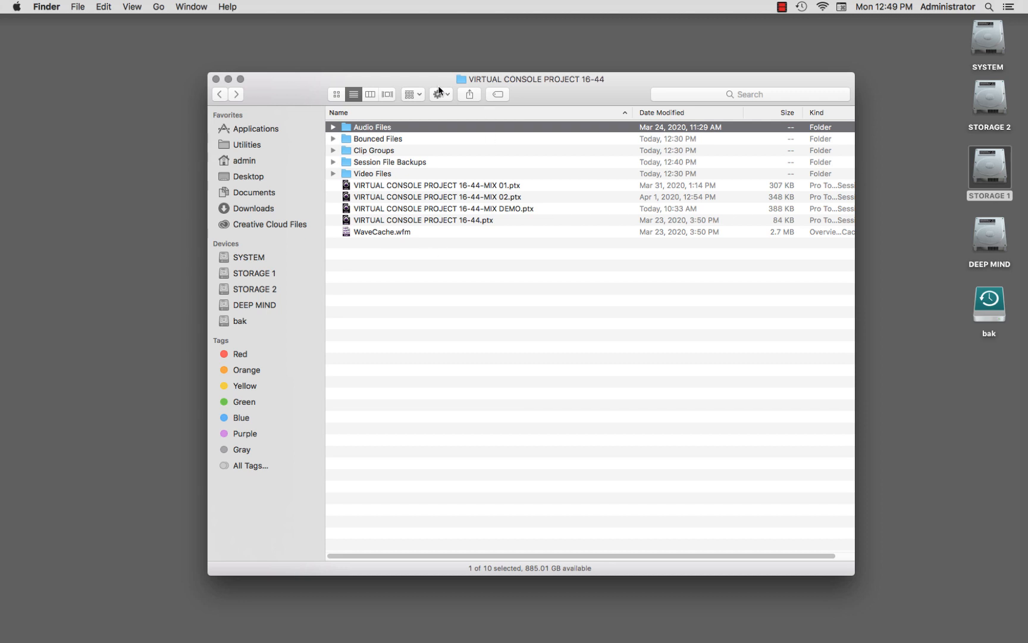
{"action": "left_click", "coordinate": [485, 187]}
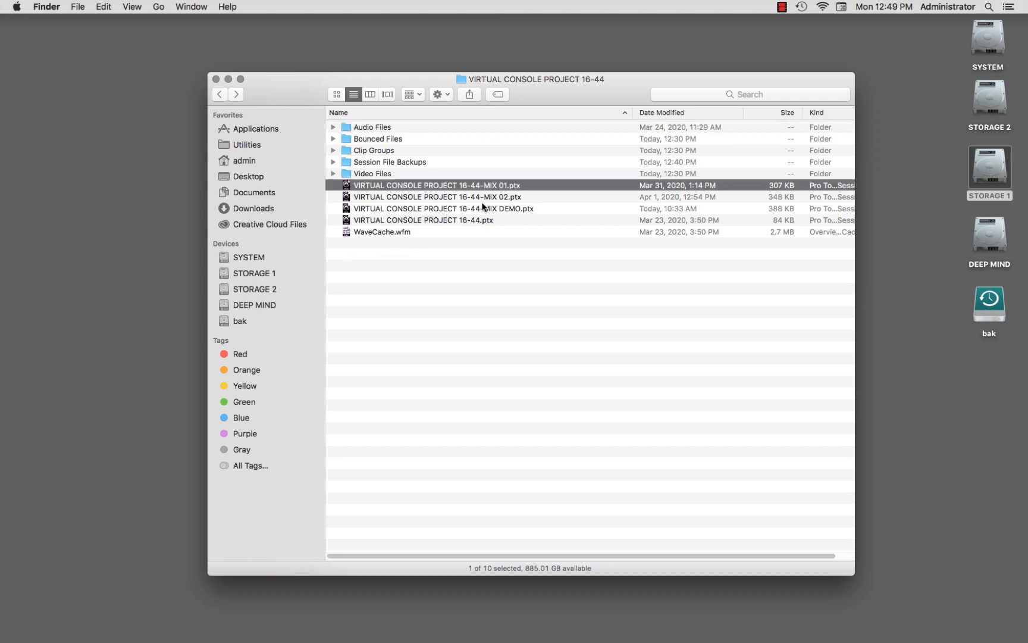
{"action": "left_click", "coordinate": [375, 128]}
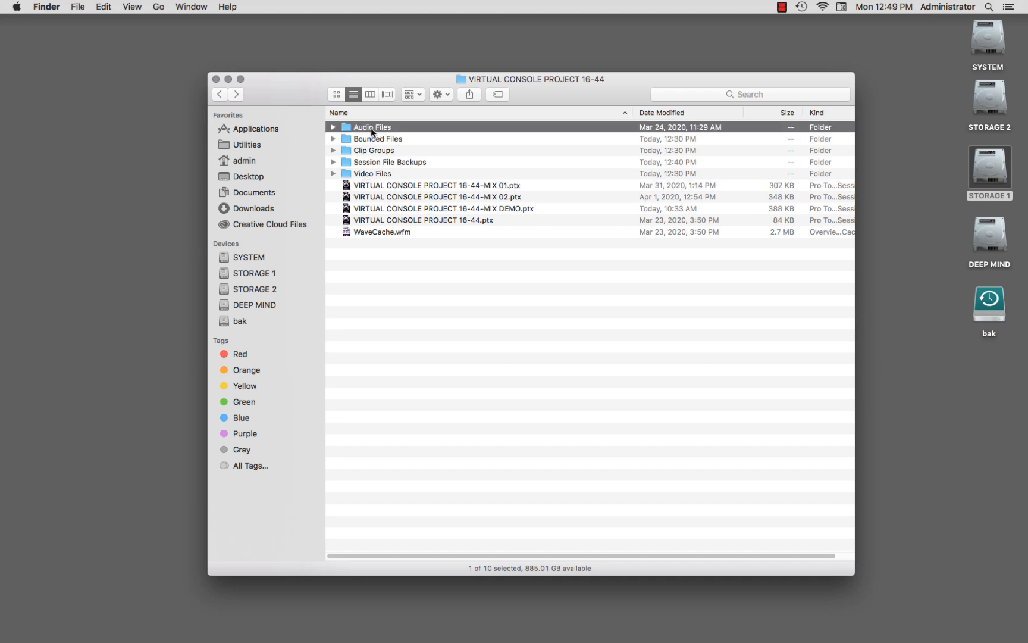
{"action": "left_click", "coordinate": [334, 127]}
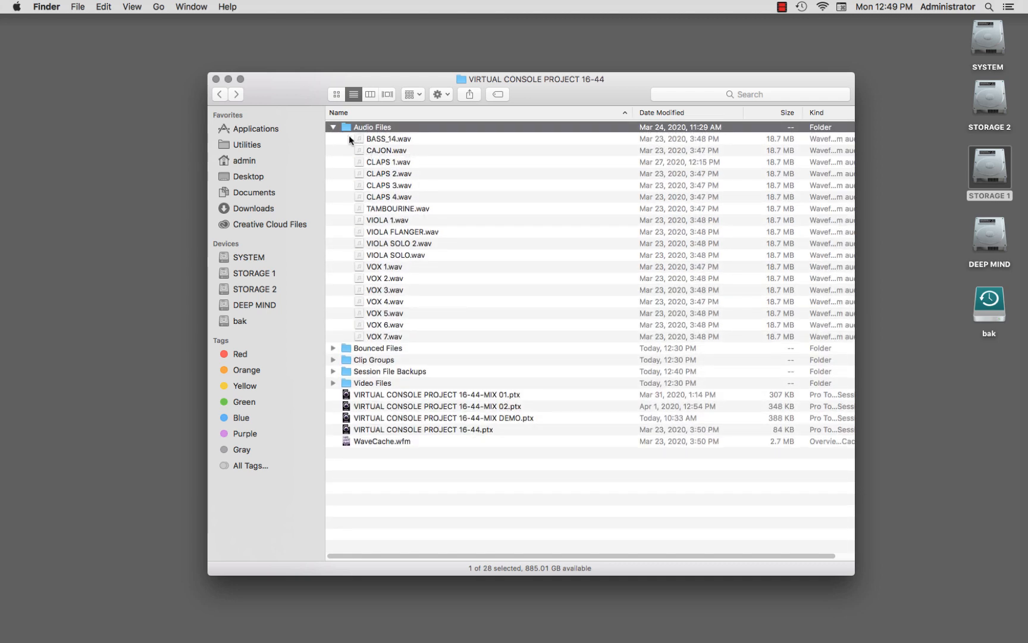
{"action": "left_click", "coordinate": [334, 128]}
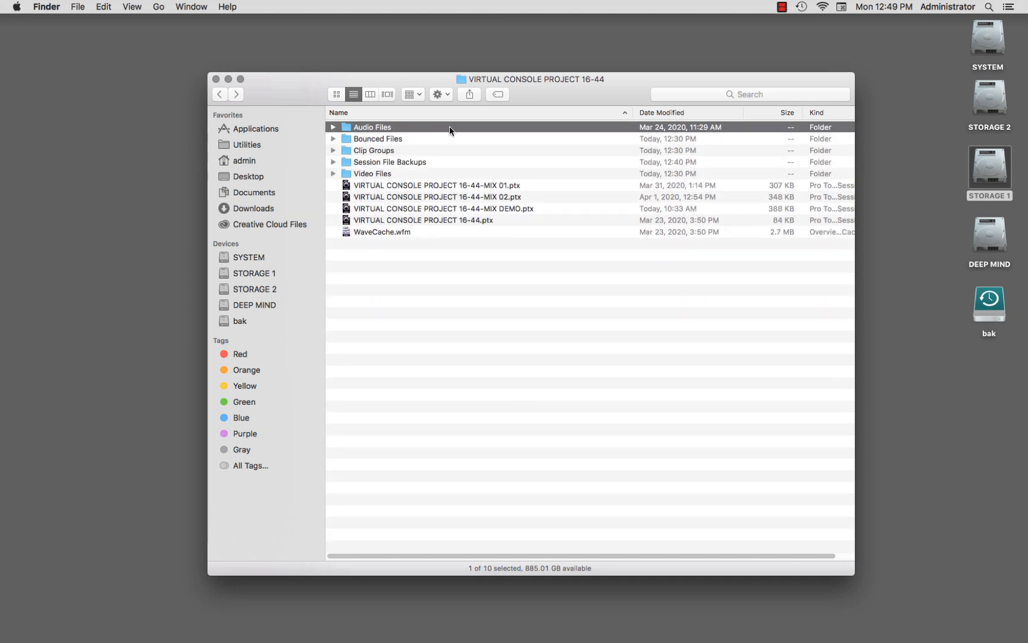
{"action": "left_click_drag", "start_coordinate": [544, 93], "coordinate": [373, 84]}
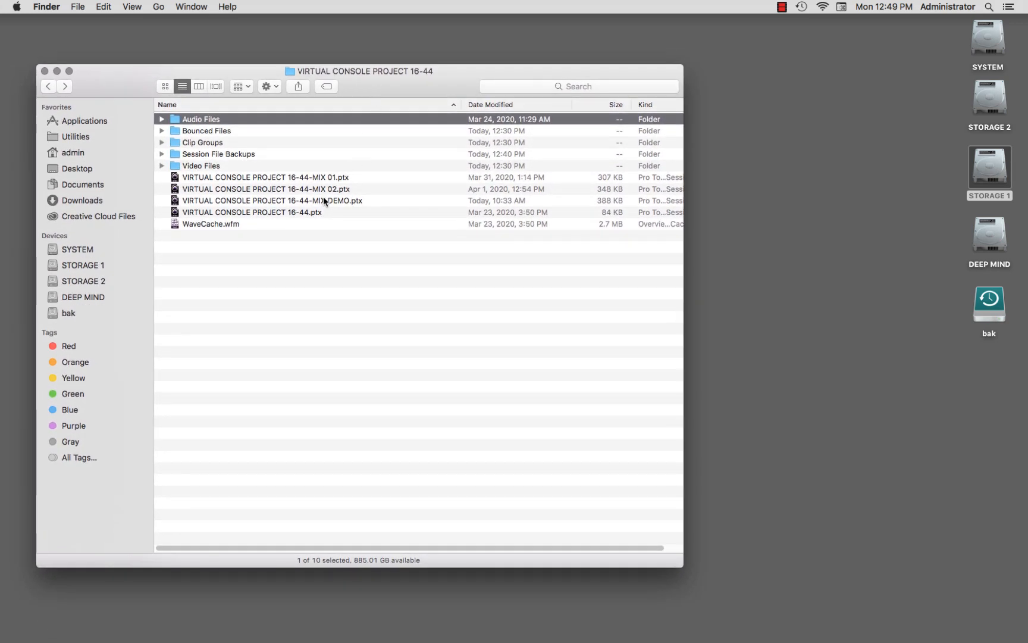
- Move the VIRTUAL CONSOLE PROJECT 16-44-MIX DEMO.ptx session out of its project folder to the middle of the desktop, and close the folder window
{"action": "left_click_drag", "start_coordinate": [320, 200], "coordinate": [849, 328]}
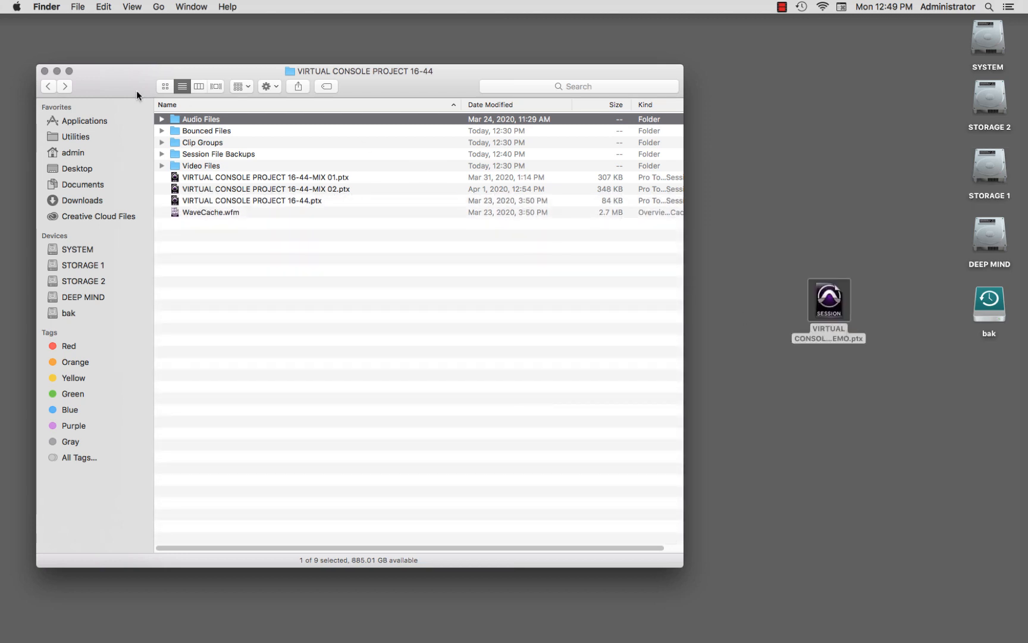
{"action": "left_click", "coordinate": [45, 71]}
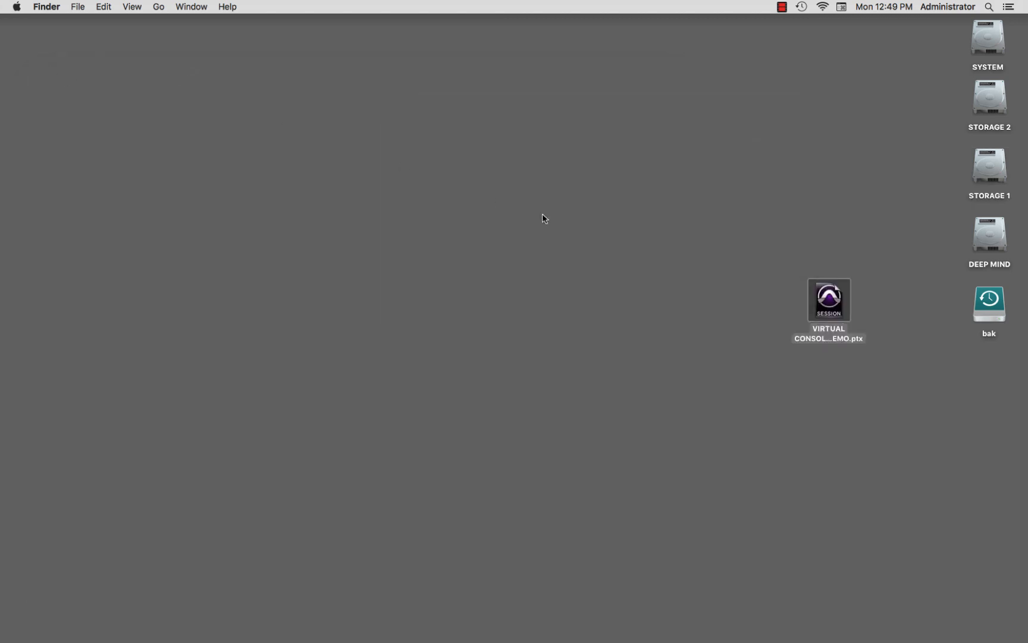
{"action": "left_click", "coordinate": [772, 202]}
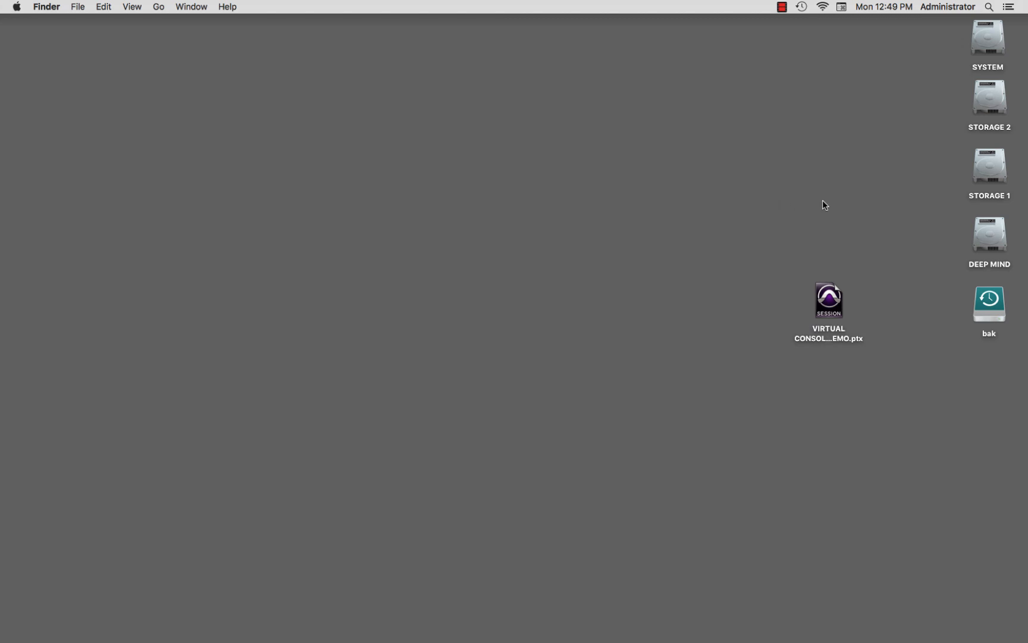
{"action": "left_click_drag", "start_coordinate": [828, 300], "coordinate": [595, 243]}
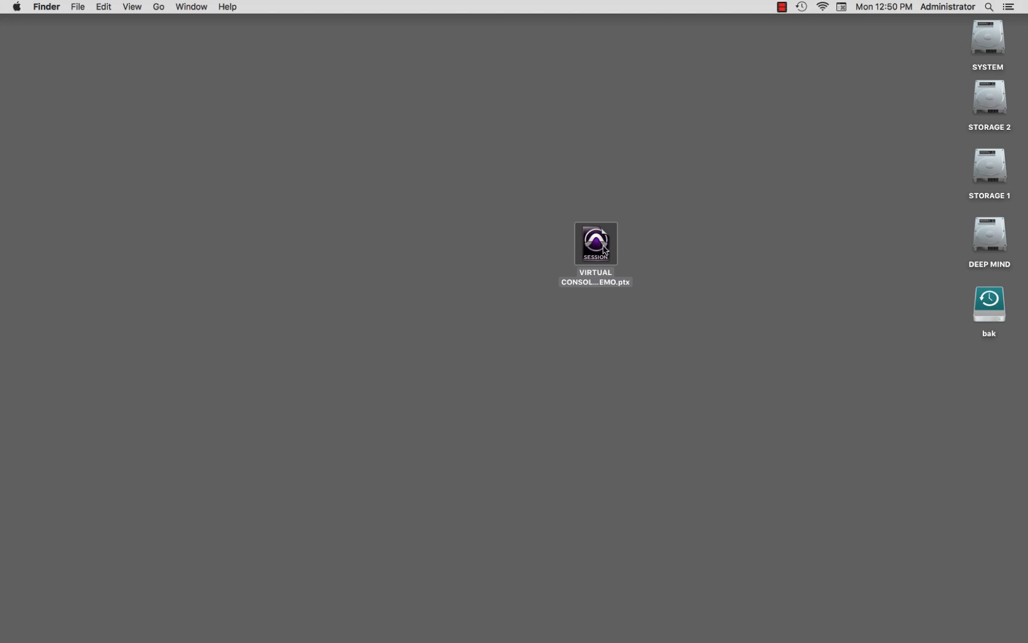
{"action": "left_click", "coordinate": [614, 290]}
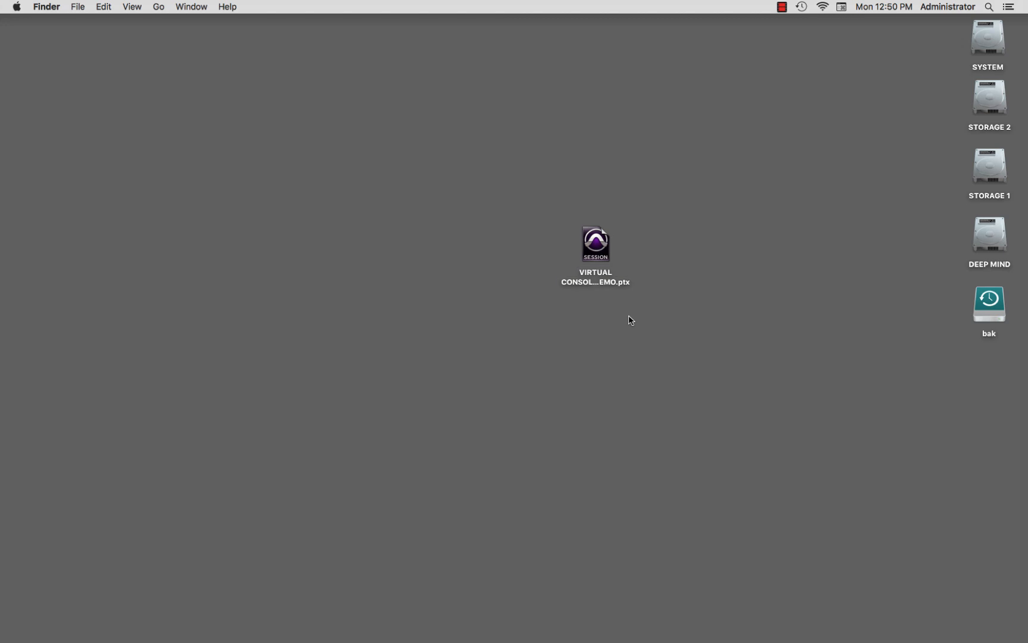
{"action": "left_click", "coordinate": [599, 279]}
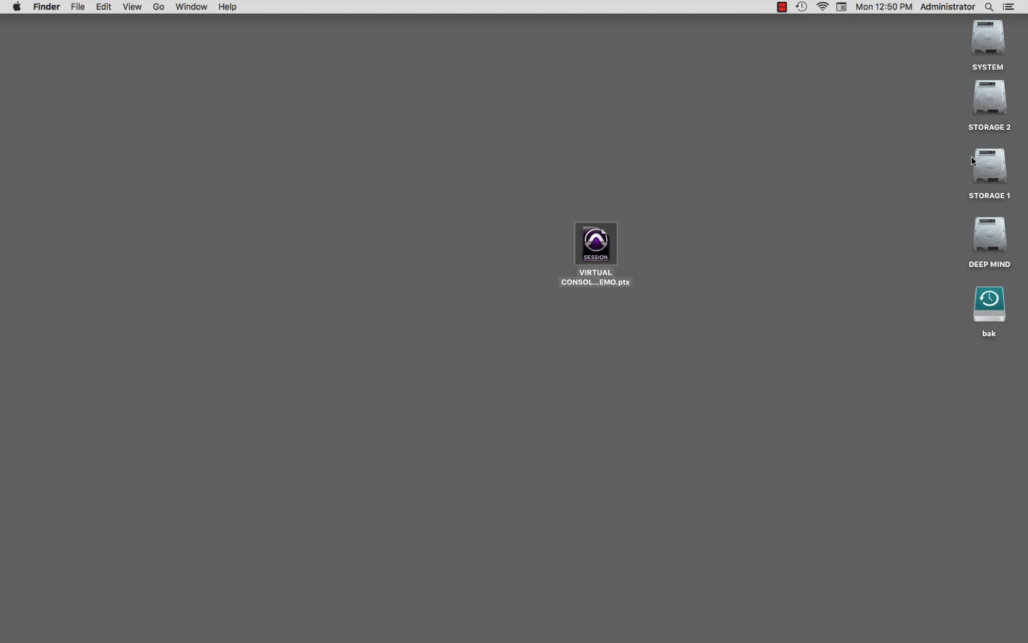
- Check the admin user's Desktop folder on STORAGE 1 for the moved session file, then close the folder window
{"action": "double_click", "coordinate": [989, 169]}
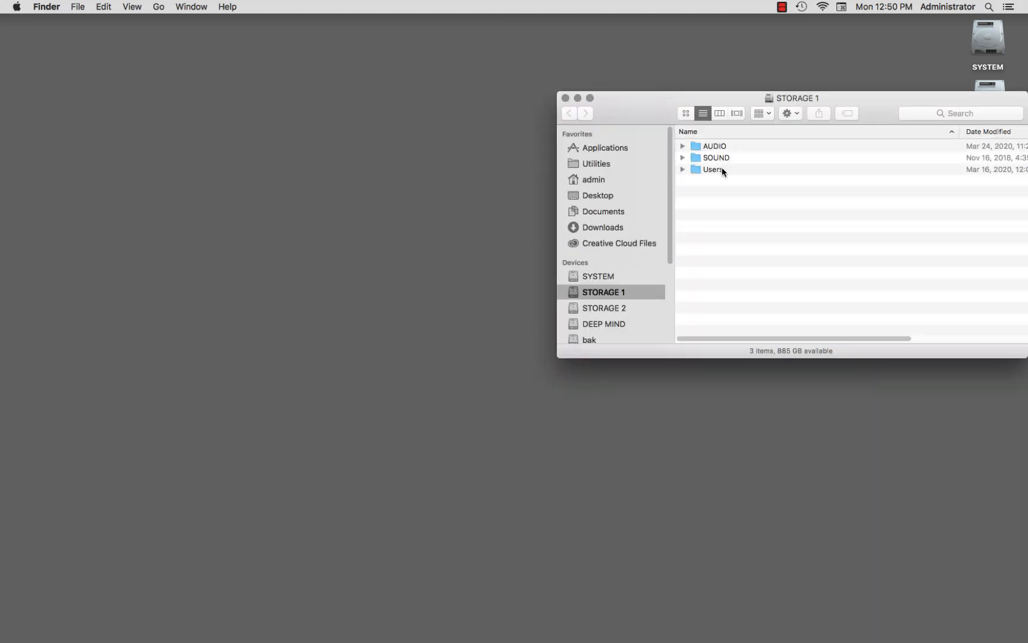
{"action": "double_click", "coordinate": [721, 169]}
{"action": "double_click", "coordinate": [714, 147]}
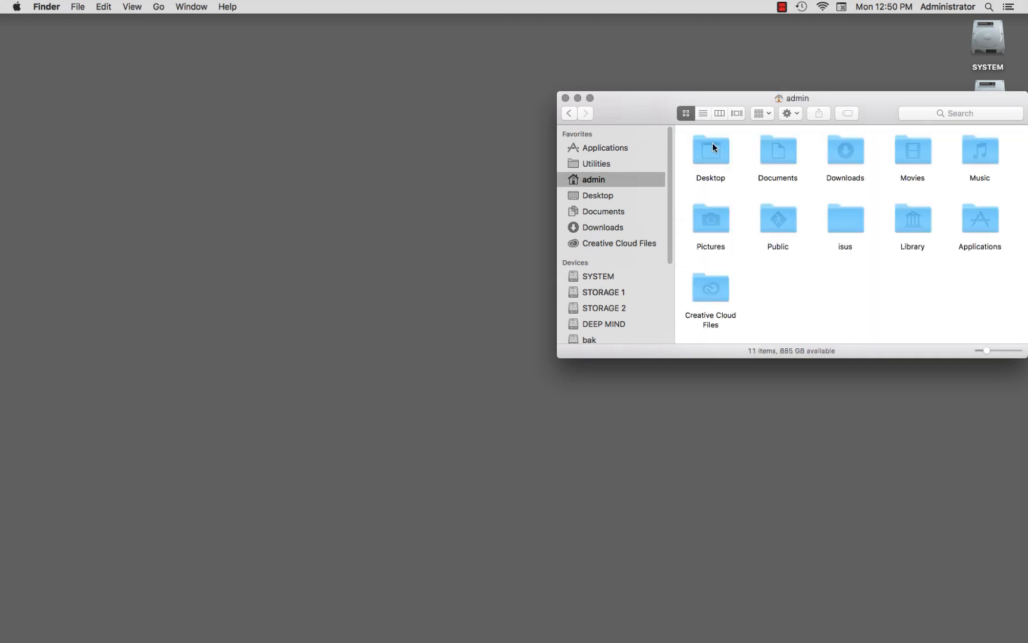
{"action": "double_click", "coordinate": [710, 152]}
{"action": "left_click_drag", "start_coordinate": [643, 118], "coordinate": [153, 98]}
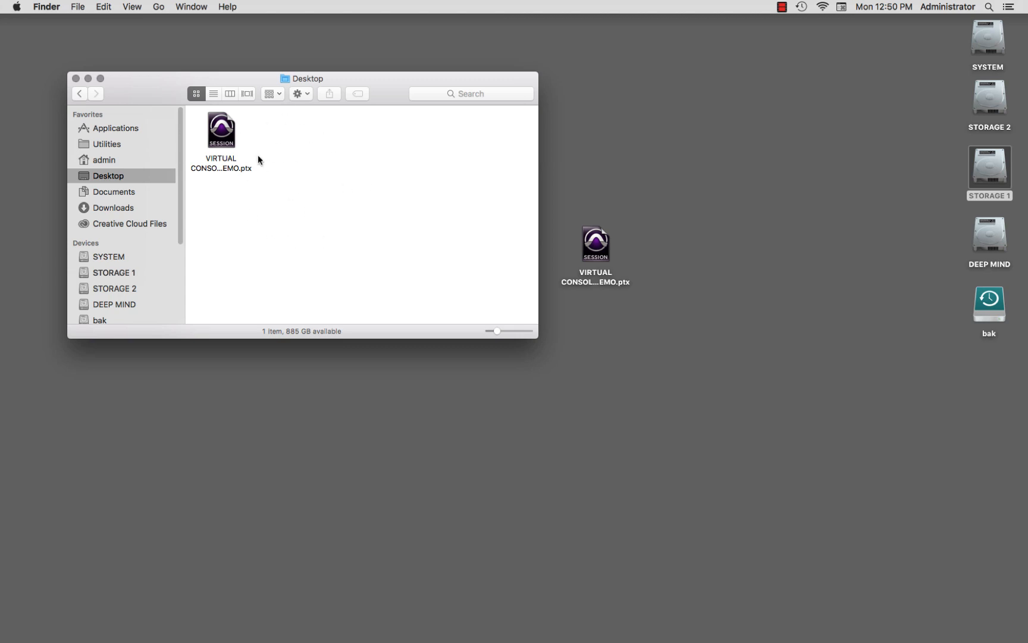
{"action": "left_click", "coordinate": [75, 78]}
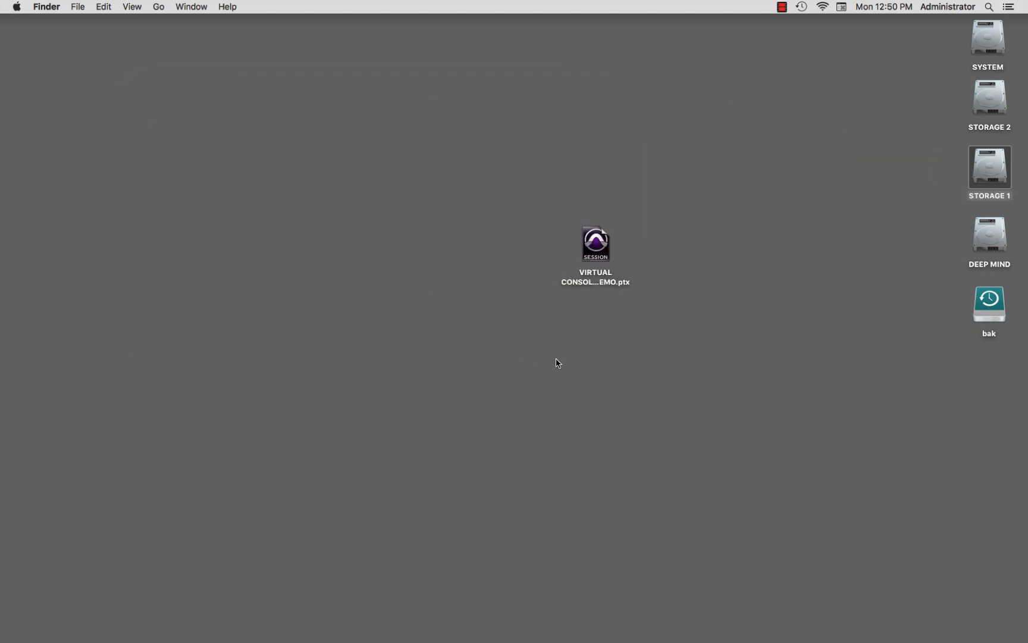
{"action": "left_click", "coordinate": [626, 308]}
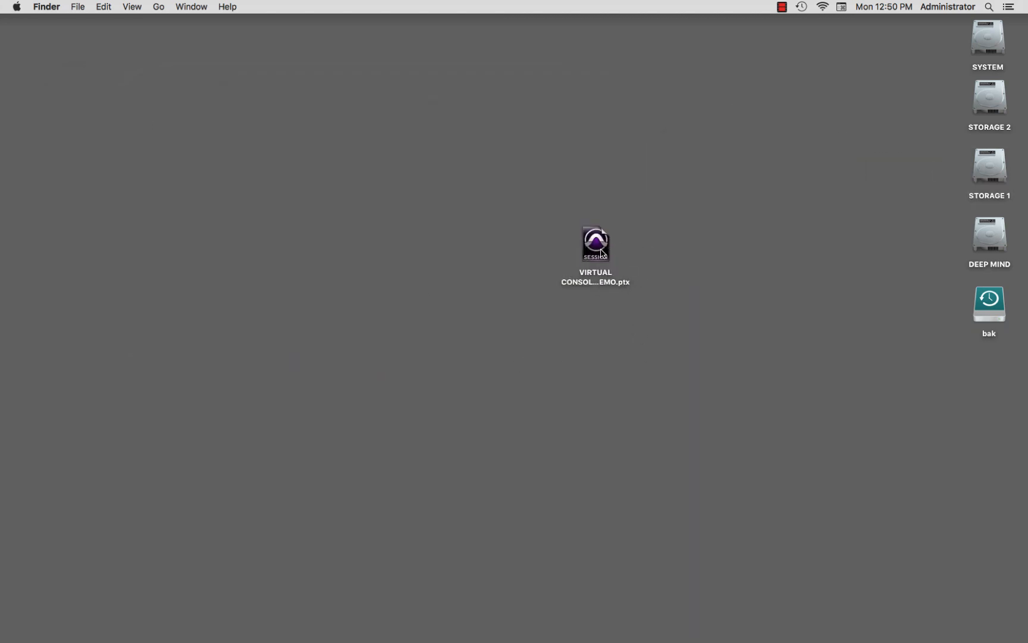
- Open the MIX DEMO session from the desktop in Pro Tools and choose Manually Find & Relink for its missing files
{"action": "double_click", "coordinate": [597, 248]}
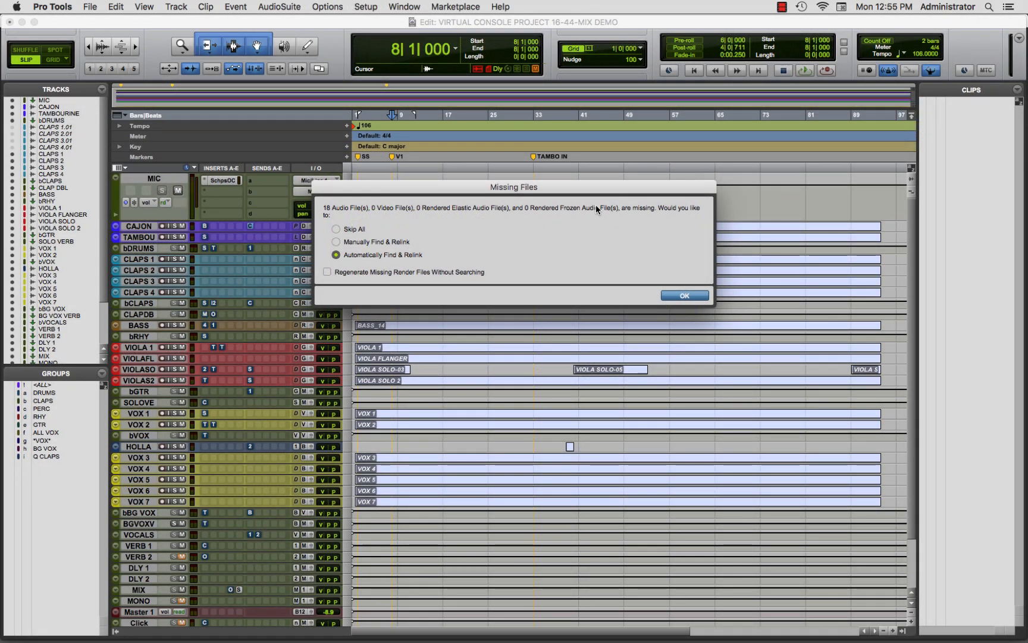
{"action": "left_click_drag", "start_coordinate": [586, 192], "coordinate": [659, 358]}
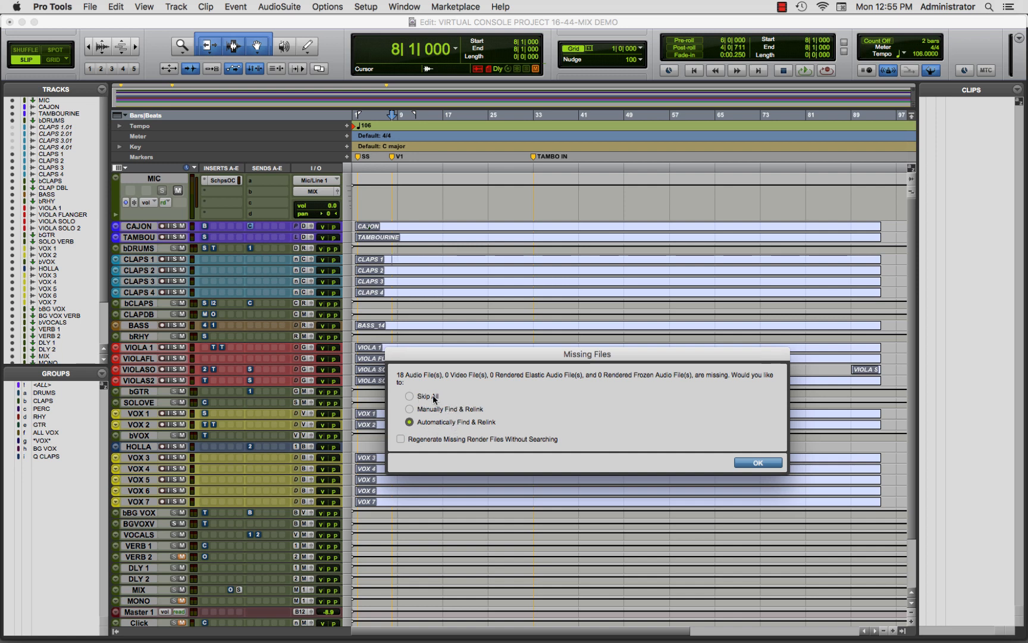
{"action": "left_click", "coordinate": [457, 411]}
{"action": "left_click", "coordinate": [759, 463]}
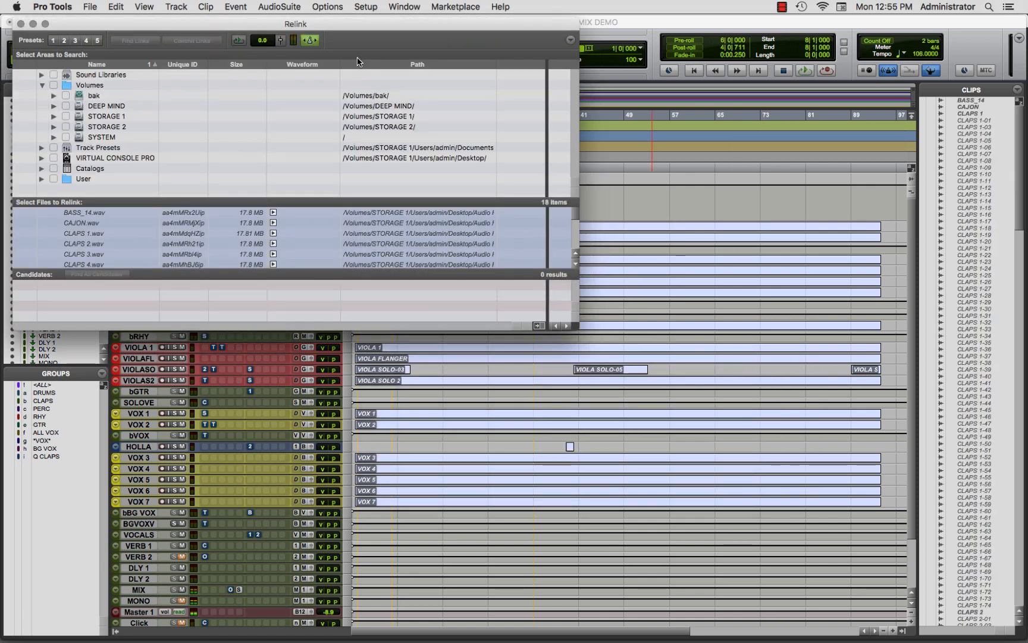
- Enlarge the Relink window, extend the Select Files to Relink list, and widen the Path column to show full file paths
{"action": "left_click_drag", "start_coordinate": [344, 26], "coordinate": [443, 62]}
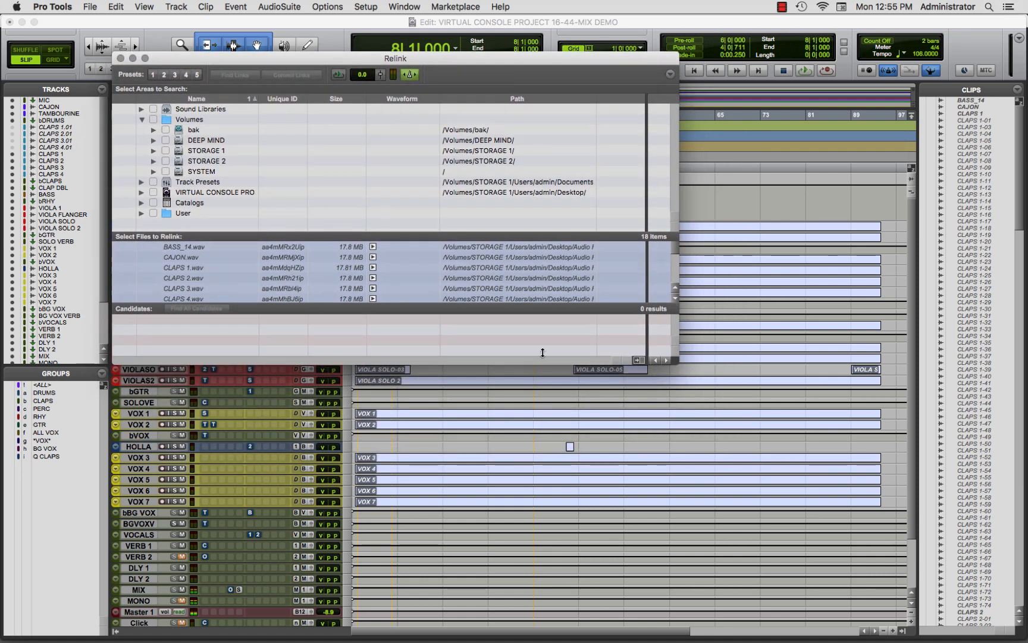
{"action": "left_click_drag", "start_coordinate": [677, 361], "coordinate": [745, 561]}
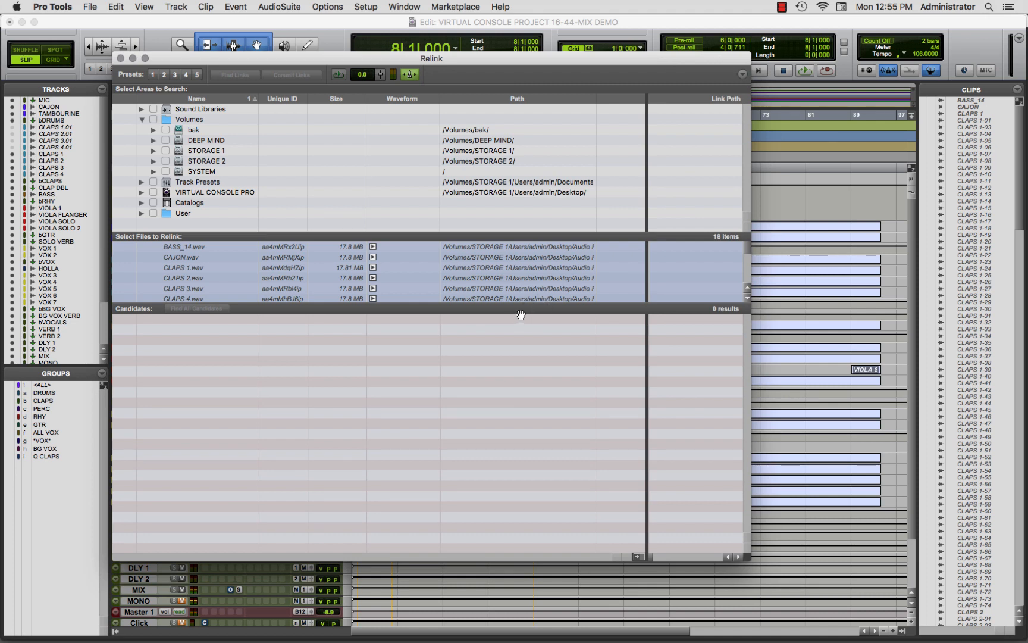
{"action": "left_click_drag", "start_coordinate": [521, 315], "coordinate": [523, 500]}
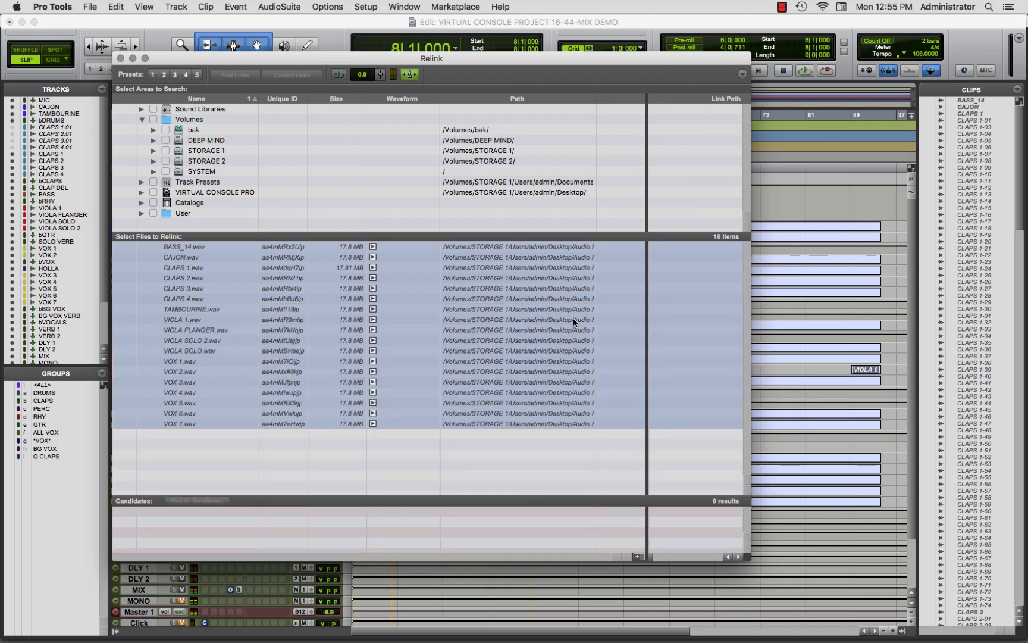
{"action": "left_click_drag", "start_coordinate": [596, 97], "coordinate": [730, 165]}
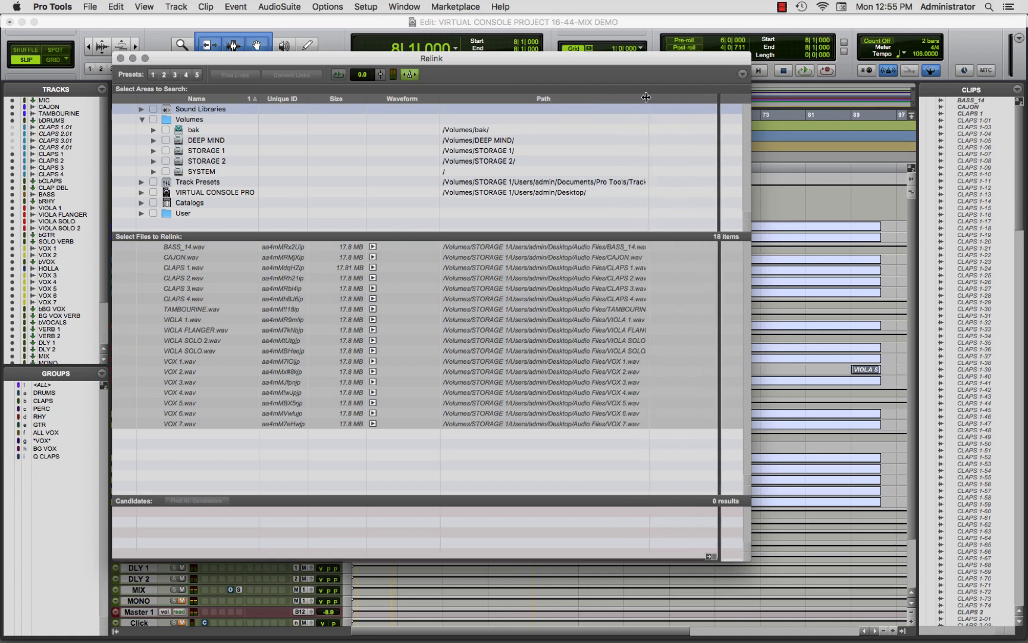
{"action": "left_click_drag", "start_coordinate": [647, 97], "coordinate": [684, 100]}
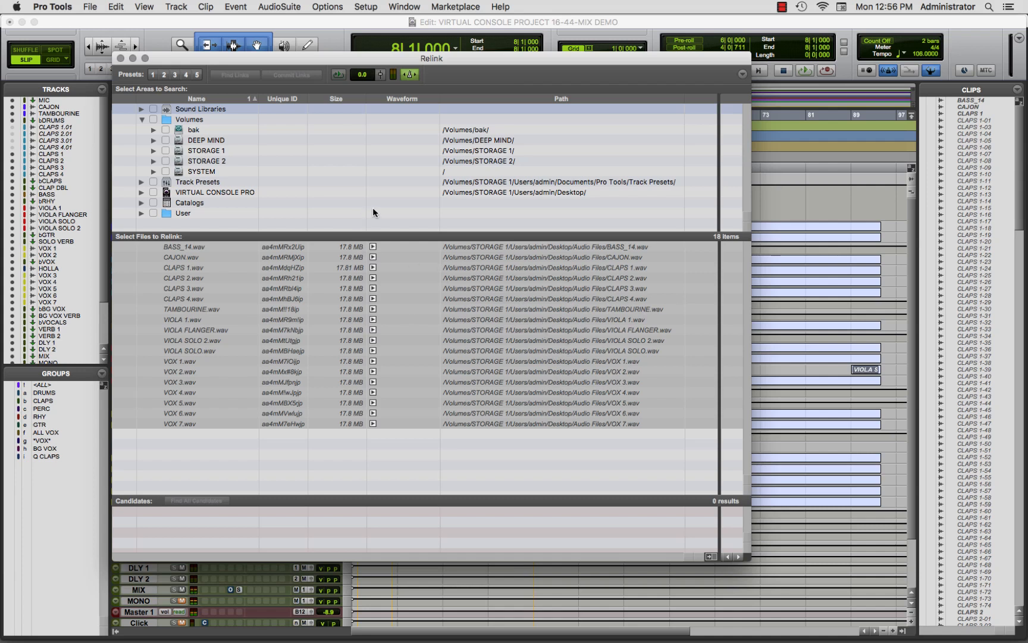
- Mark the VIRTUAL CONSOLE PROJECT 16-44 folder in STORAGE 1's AUDIO folder as the relink search area, widening the Name column
{"action": "left_click", "coordinate": [204, 153]}
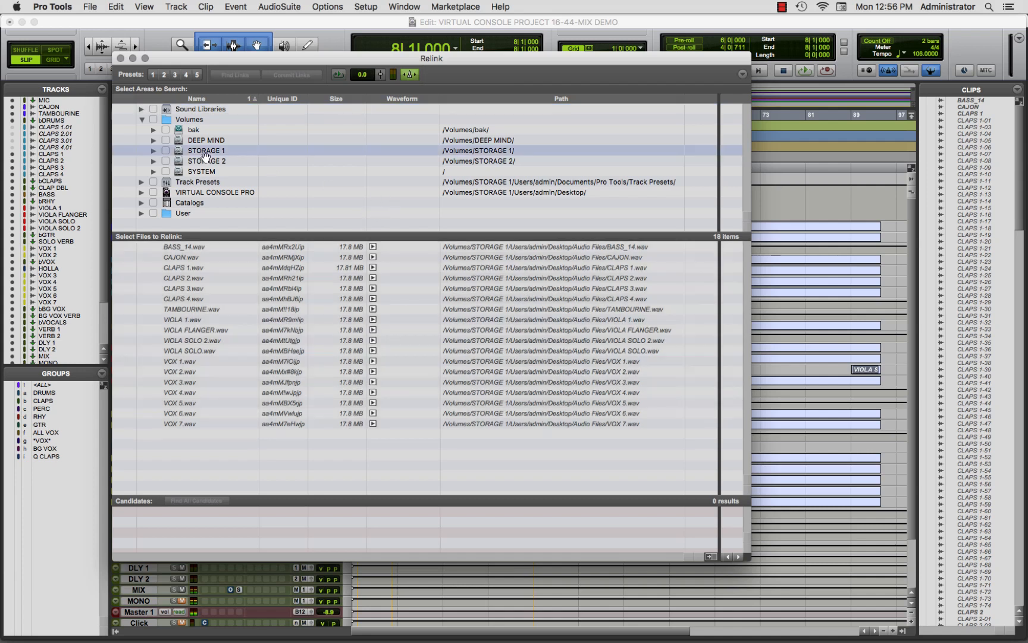
{"action": "left_click", "coordinate": [154, 151]}
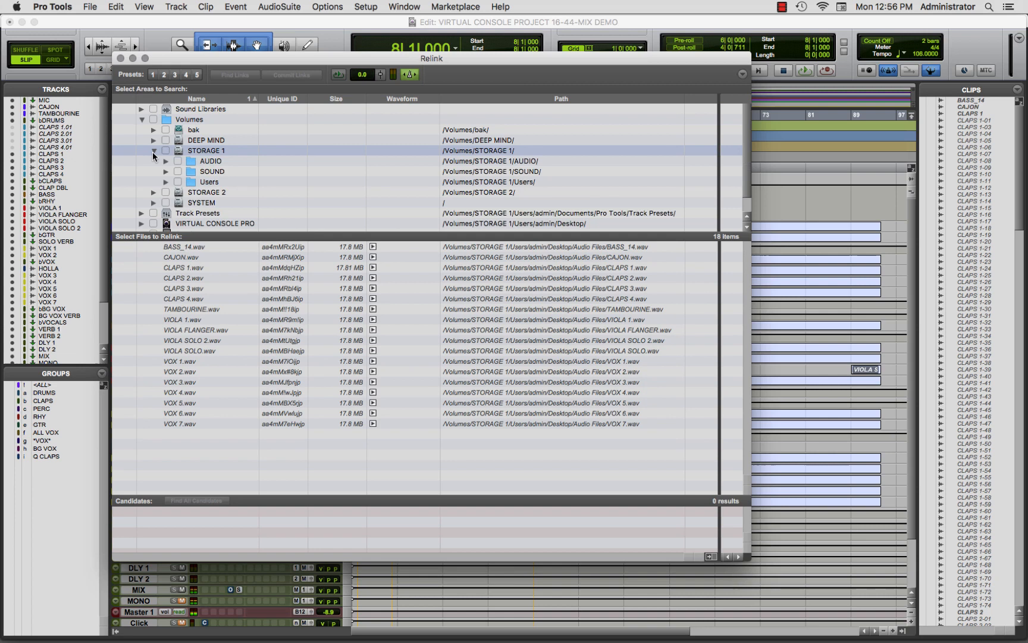
{"action": "left_click", "coordinate": [210, 162]}
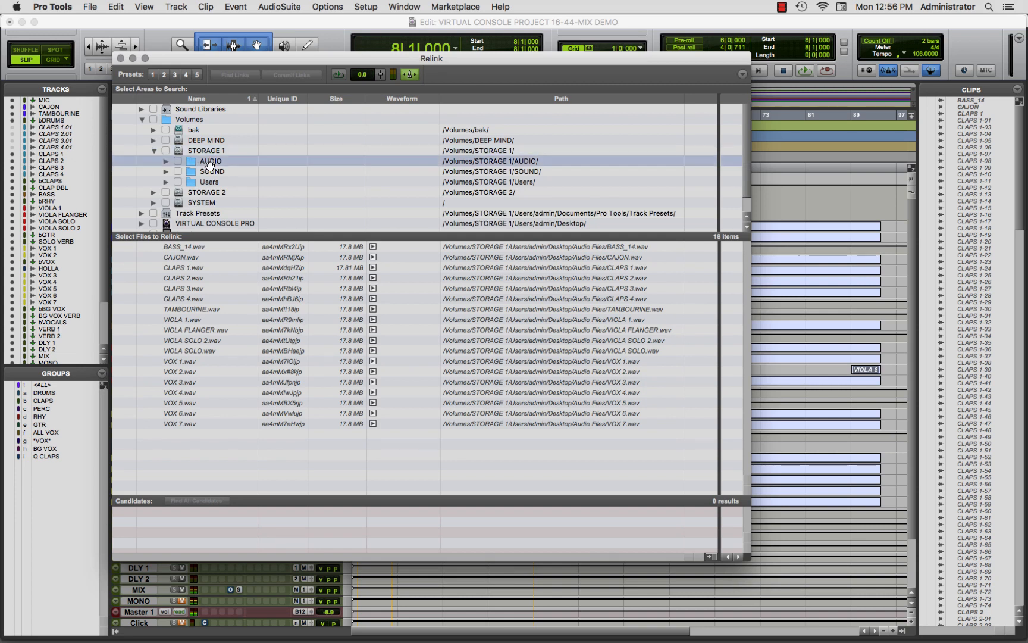
{"action": "left_click", "coordinate": [167, 161]}
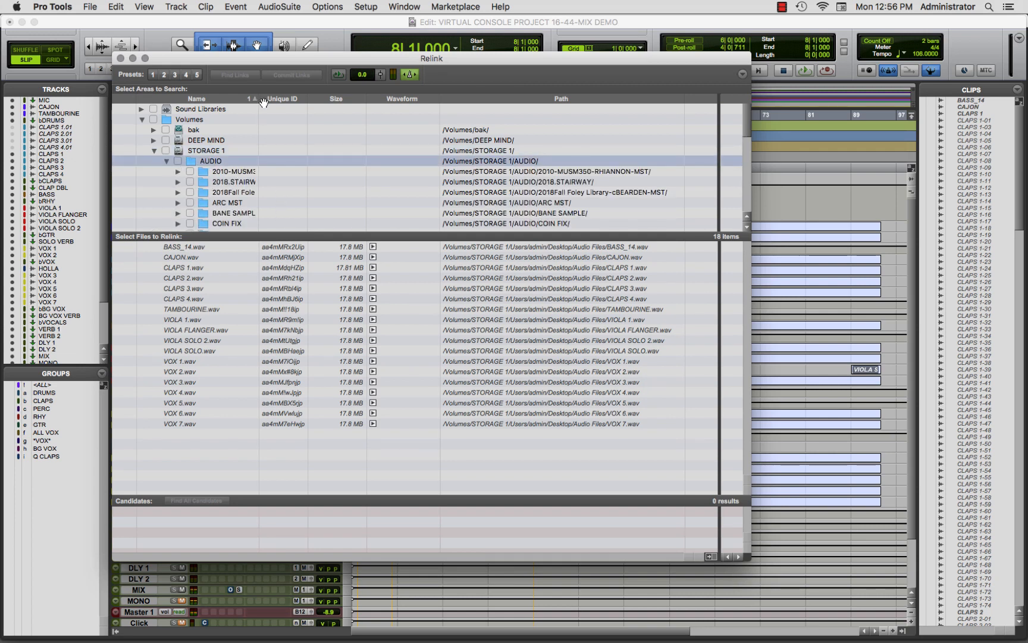
{"action": "left_click_drag", "start_coordinate": [259, 101], "coordinate": [285, 104]}
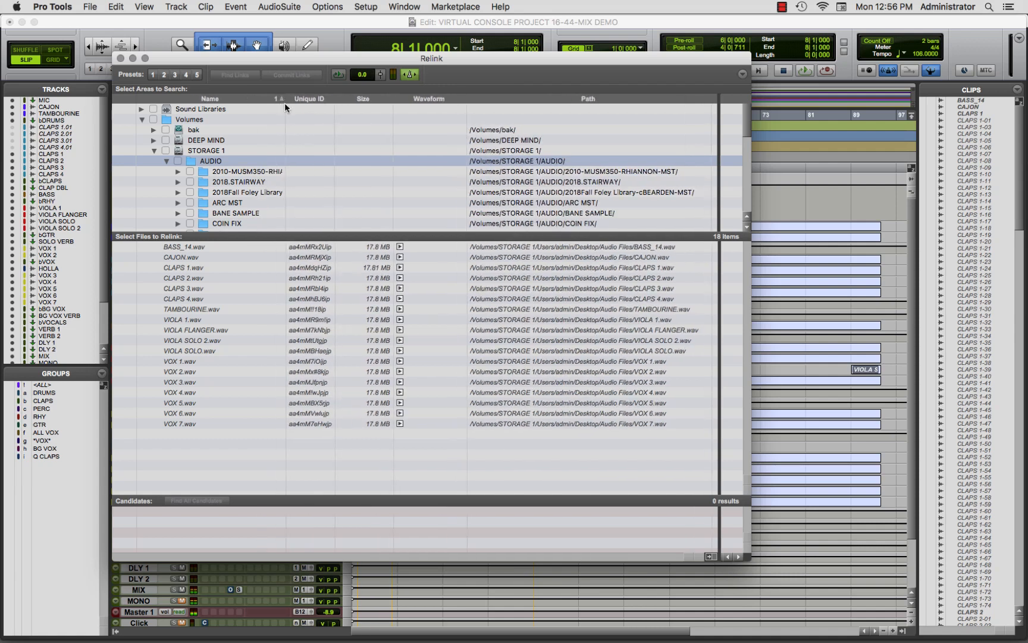
{"action": "scroll", "coordinate": [262, 173], "scroll_direction": "down", "scroll_amount": 3}
{"action": "scroll", "coordinate": [262, 175], "scroll_direction": "down", "scroll_amount": 6}
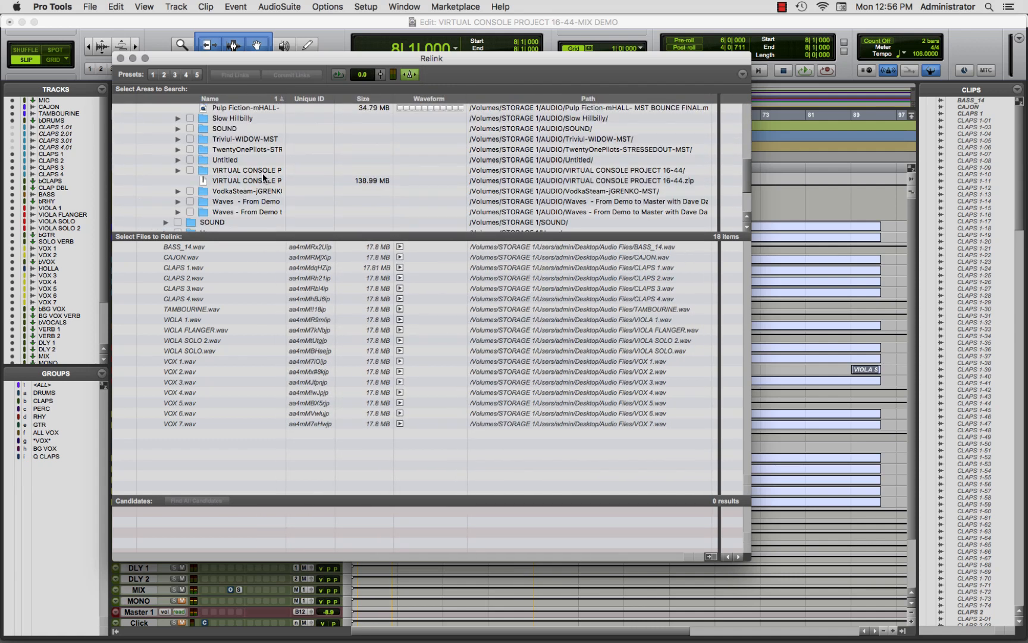
{"action": "left_click", "coordinate": [190, 170]}
{"action": "left_click_drag", "start_coordinate": [286, 99], "coordinate": [337, 106]}
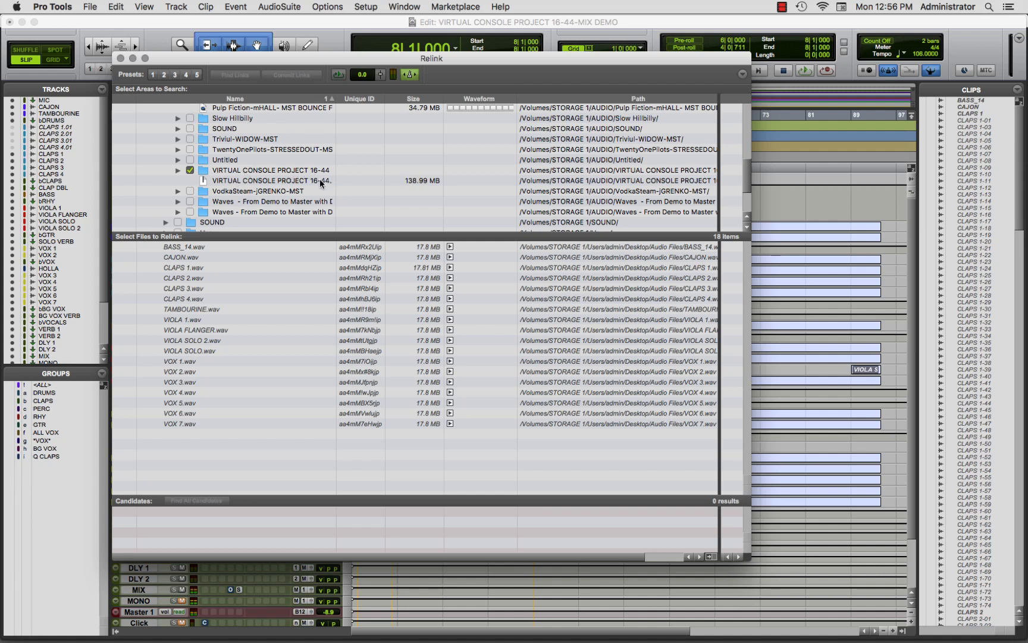
- Select all missing files from BASS_14.wav to VOX 7.wav and find links by name and file ID, matching format and duration
{"action": "left_click", "coordinate": [201, 246]}
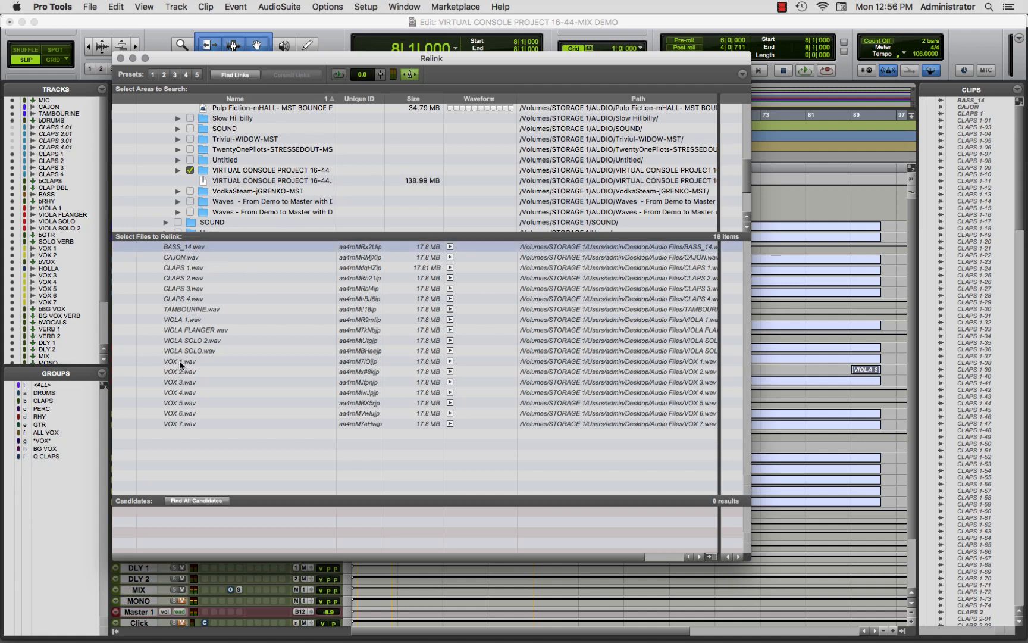
{"action": "left_click", "coordinate": [186, 424], "text": "shift"}
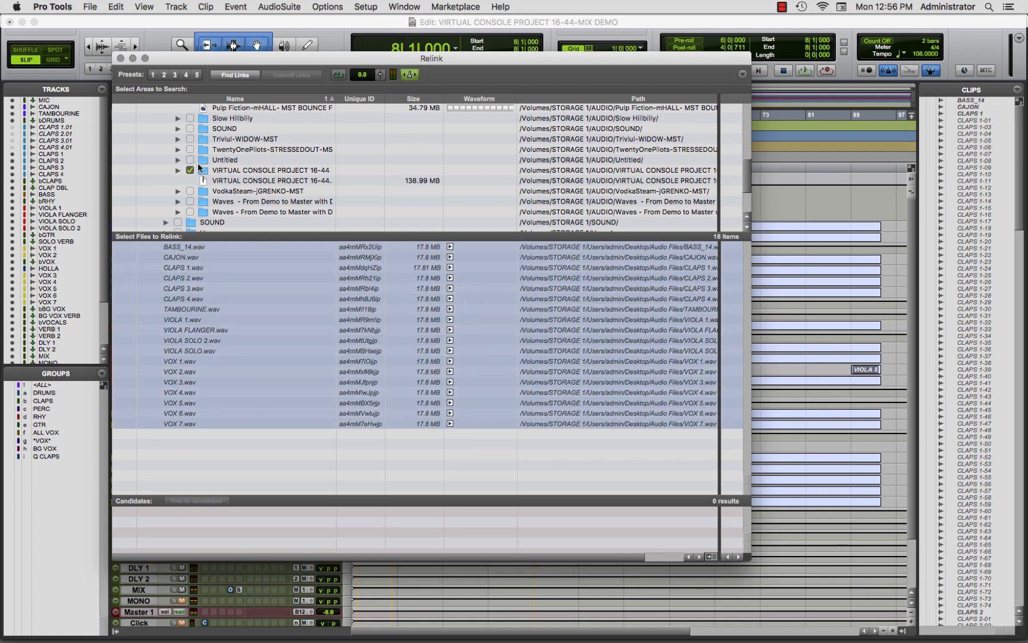
{"action": "scroll", "coordinate": [199, 169], "scroll_direction": "up", "scroll_amount": 15}
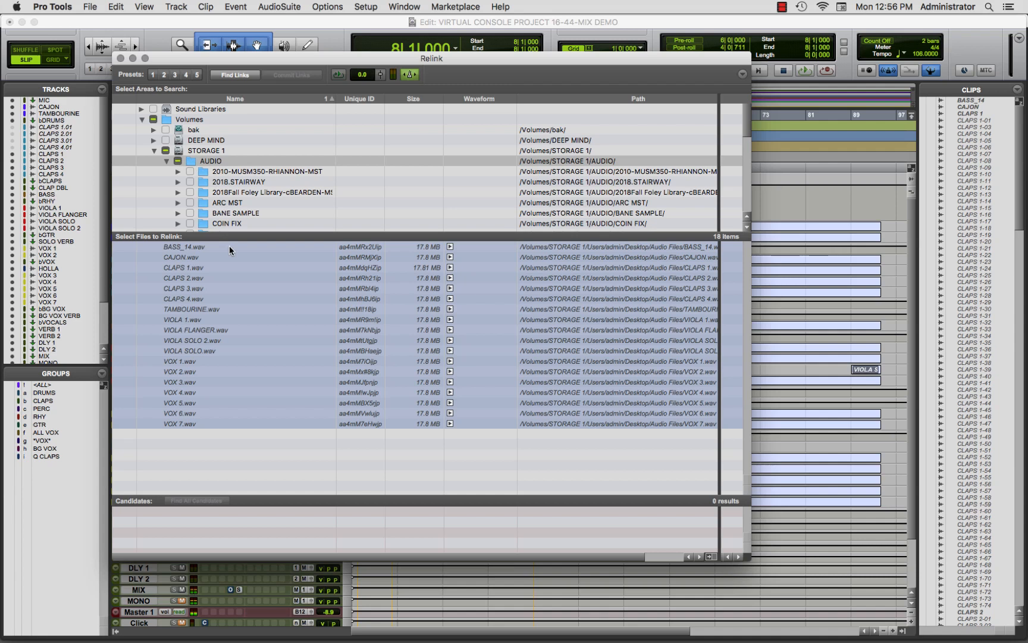
{"action": "scroll", "coordinate": [224, 219], "scroll_direction": "down", "scroll_amount": 4}
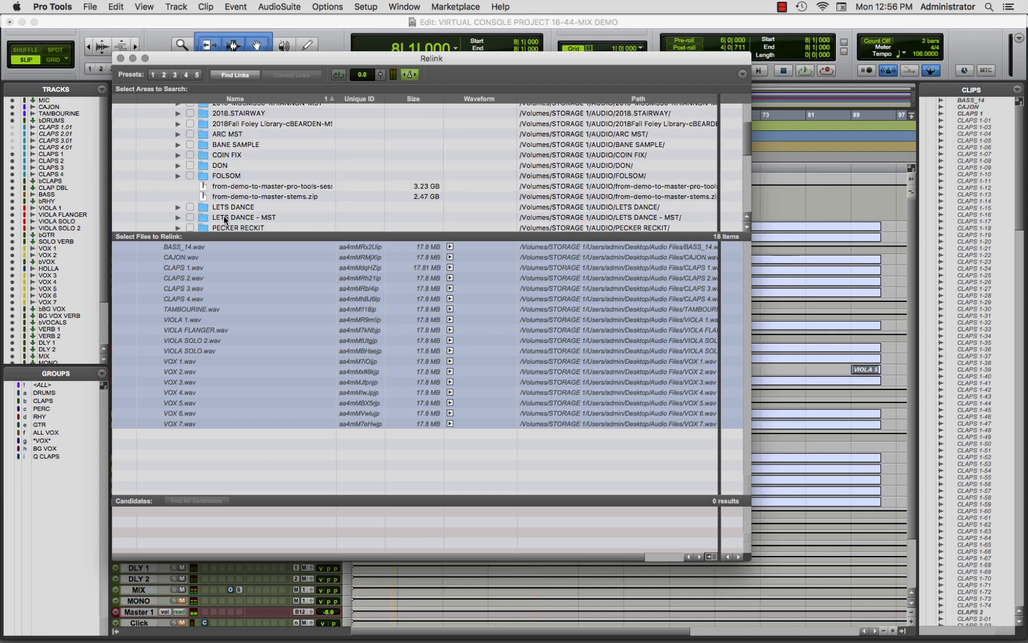
{"action": "left_click", "coordinate": [235, 75]}
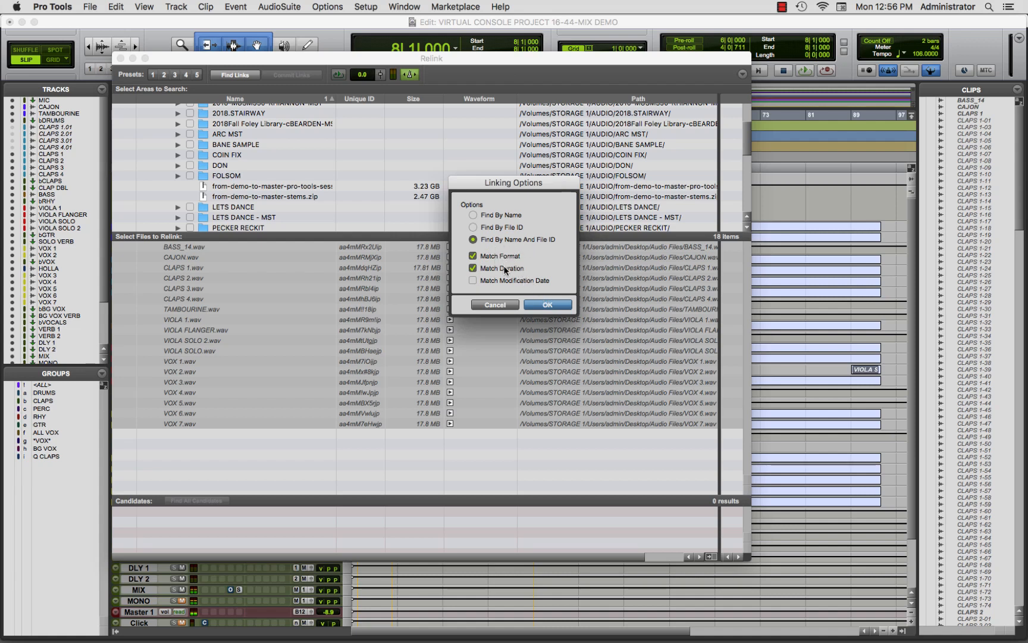
{"action": "left_click", "coordinate": [548, 304]}
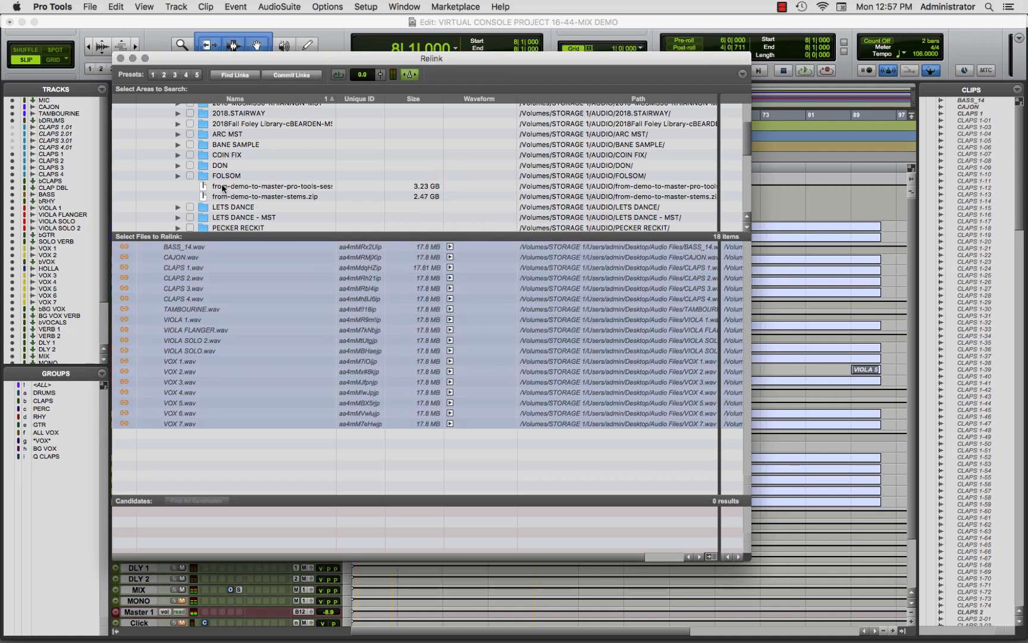
- Extend the relink search area to the entire STORAGE 1 volume and collapse its folder tree
{"action": "scroll", "coordinate": [224, 189], "scroll_direction": "up", "scroll_amount": 4}
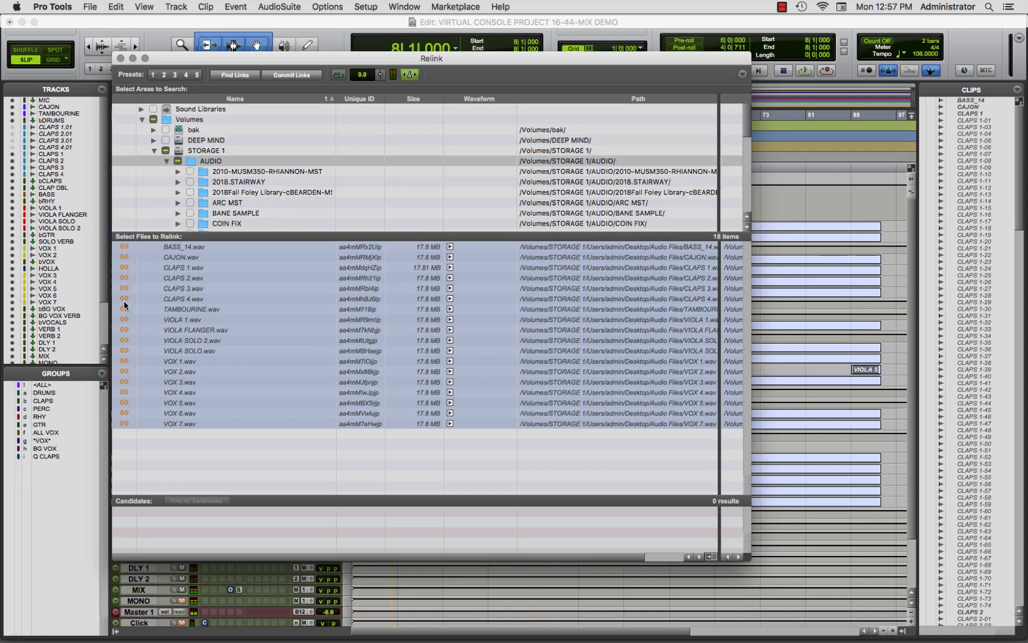
{"action": "left_click", "coordinate": [166, 161]}
{"action": "left_click", "coordinate": [177, 161]}
{"action": "left_click", "coordinate": [166, 151]}
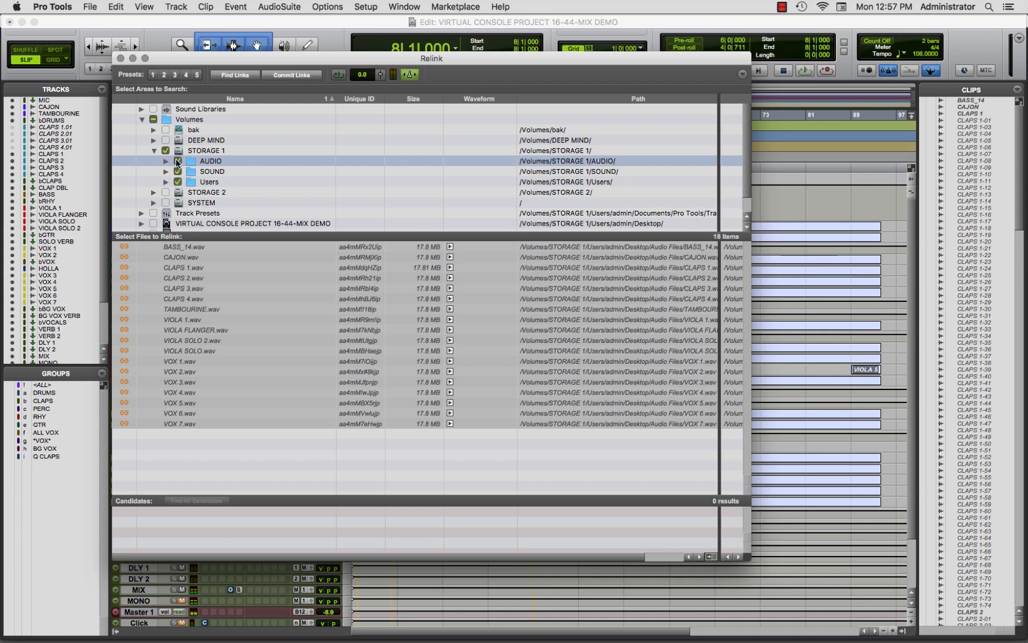
{"action": "left_click", "coordinate": [177, 161]}
{"action": "left_click", "coordinate": [154, 152]}
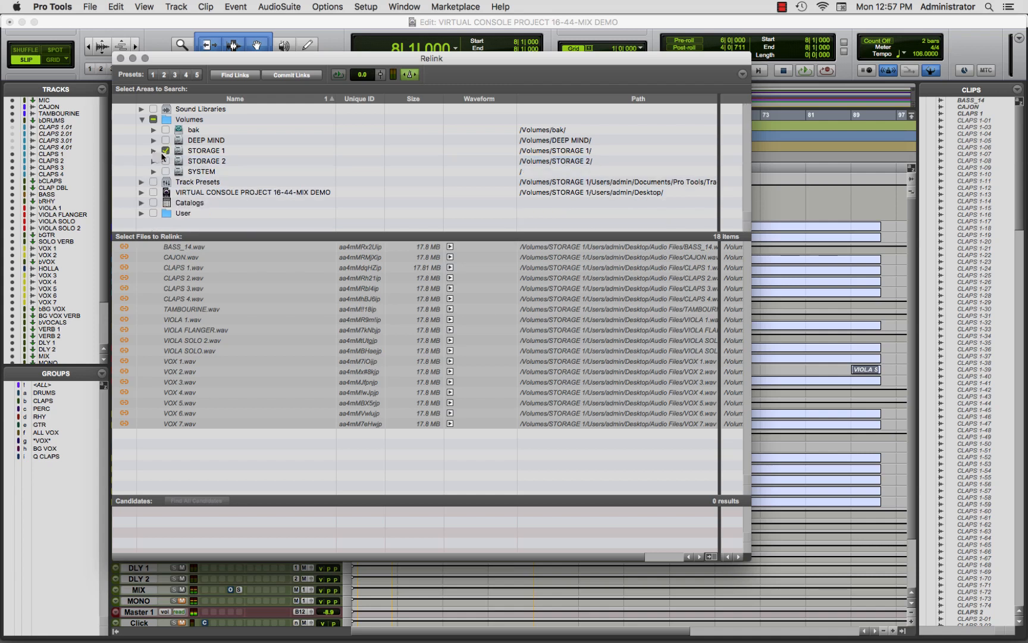
- Extend the relink search area to all volumes, commit the found links, and close the Relink window
{"action": "left_click", "coordinate": [164, 152]}
{"action": "left_click", "coordinate": [152, 120]}
{"action": "left_click", "coordinate": [292, 76]}
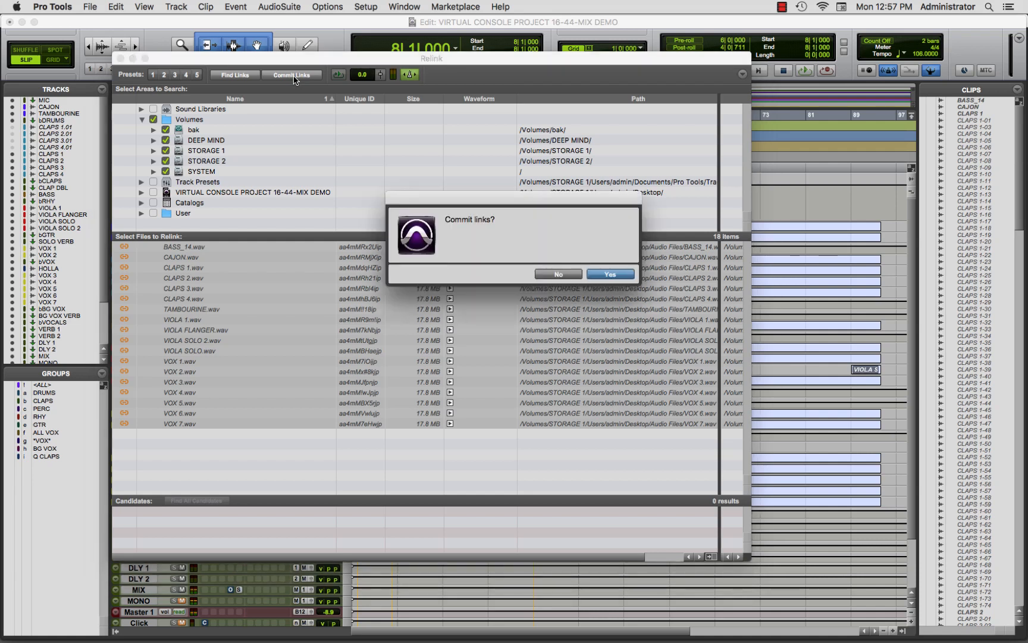
{"action": "left_click", "coordinate": [605, 275]}
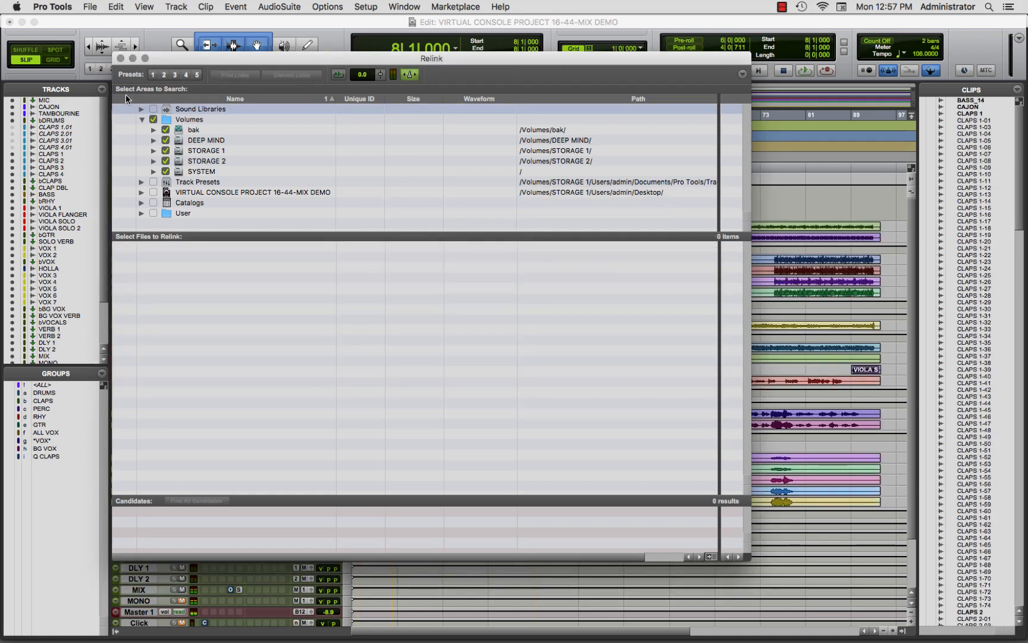
{"action": "left_click", "coordinate": [120, 59]}
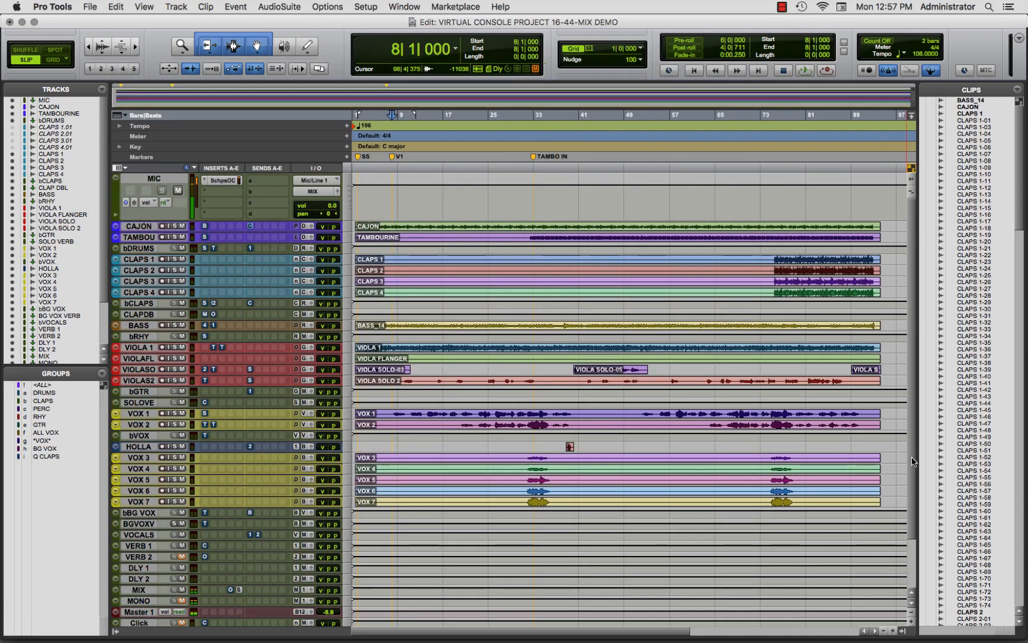
- Minimize the Edit and Mix windows to check the session file's location on the desktop, and bring the Edit window back
{"action": "mouse_move", "coordinate": [914, 462]}
{"action": "left_mouse_down"}
{"action": "mouse_move", "coordinate": [920, 542]}
{"action": "mouse_move", "coordinate": [916, 451]}
{"action": "left_mouse_up"}
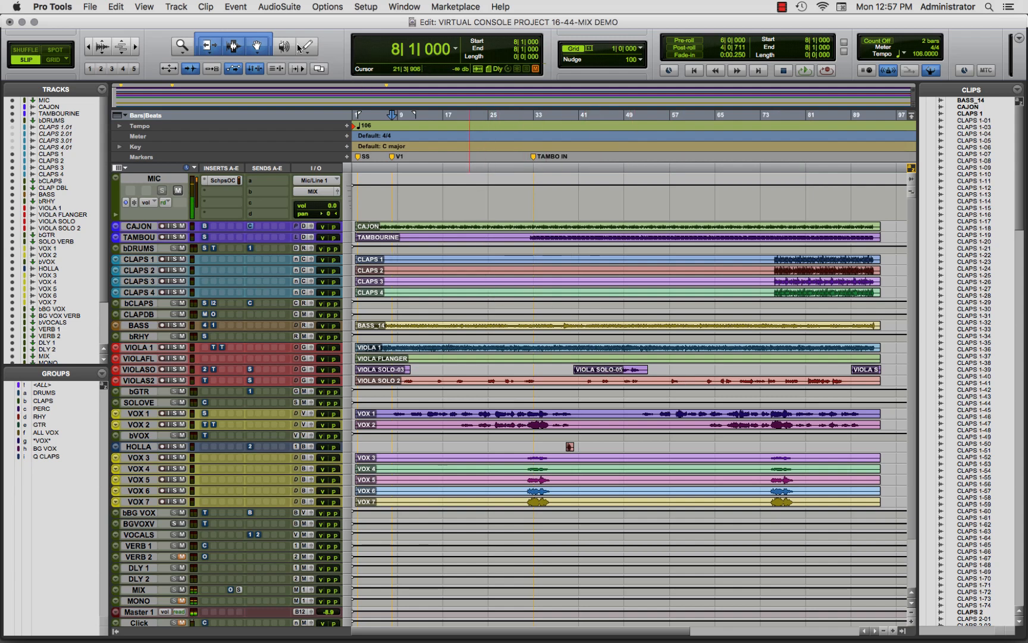
{"action": "left_click", "coordinate": [22, 22]}
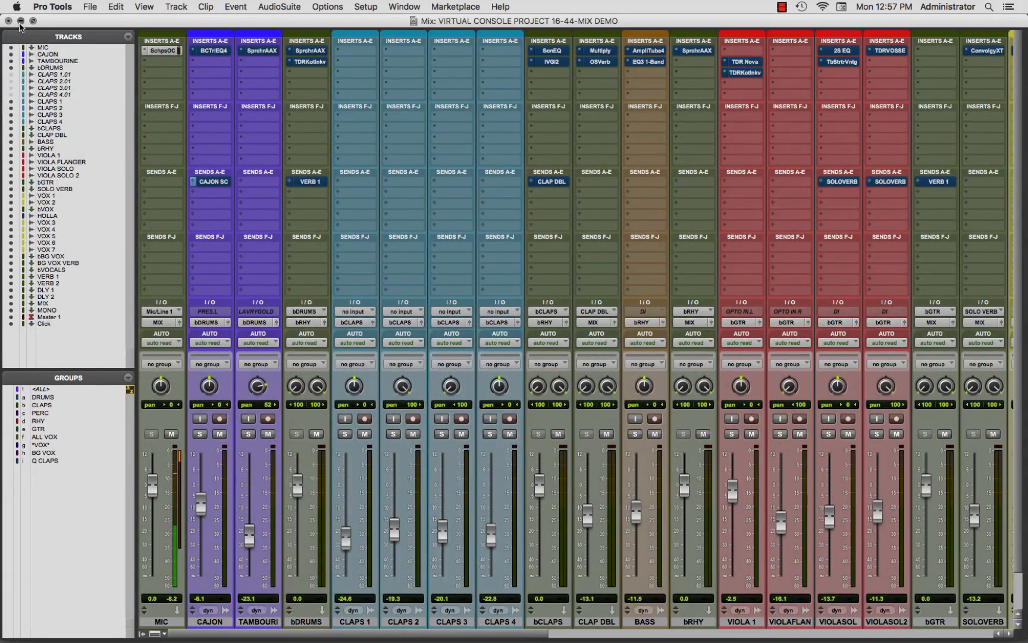
{"action": "left_click", "coordinate": [21, 20]}
{"action": "left_click", "coordinate": [508, 288]}
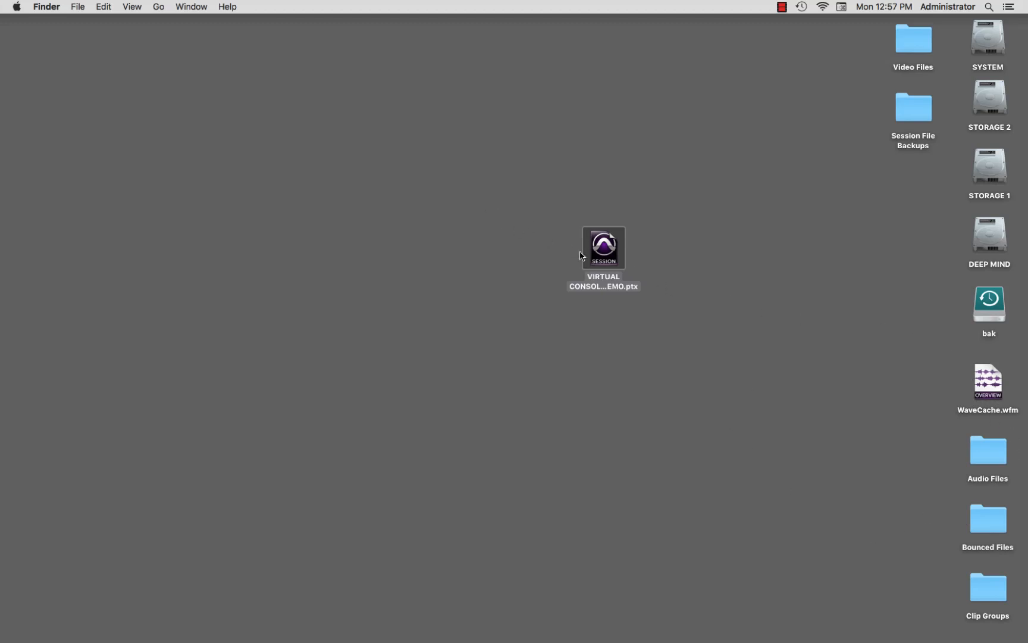
{"action": "mouse_move", "coordinate": [508, 640]}
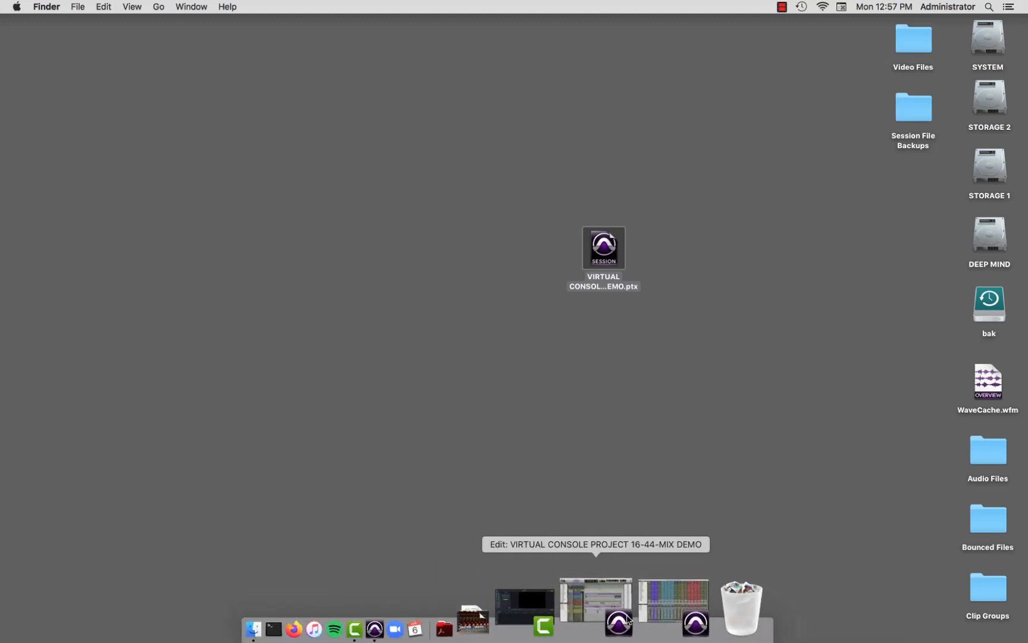
{"action": "left_click", "coordinate": [632, 619]}
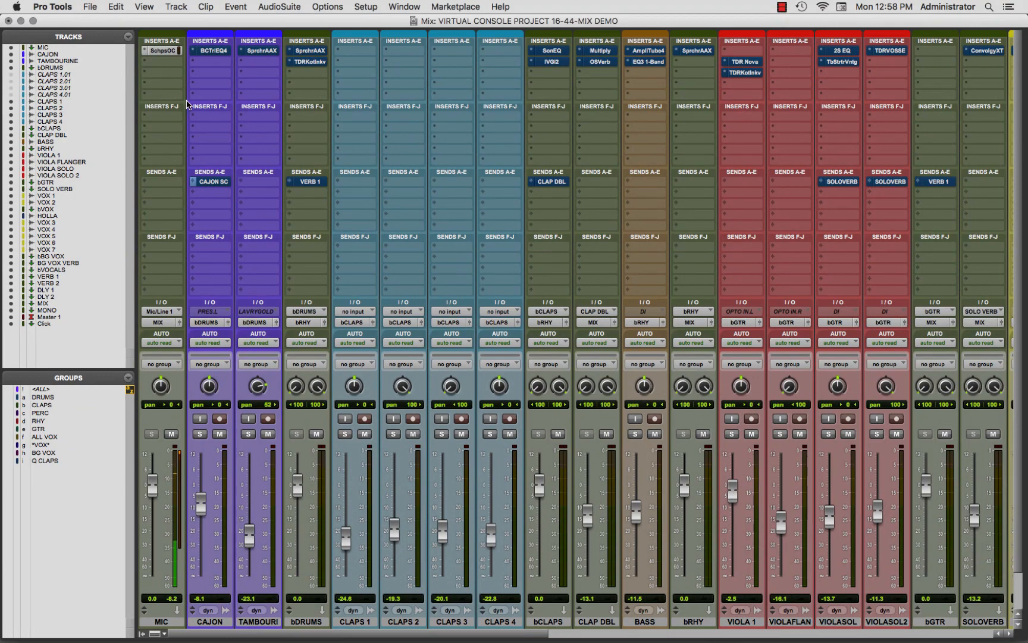
{"action": "key", "text": "super+equal"}
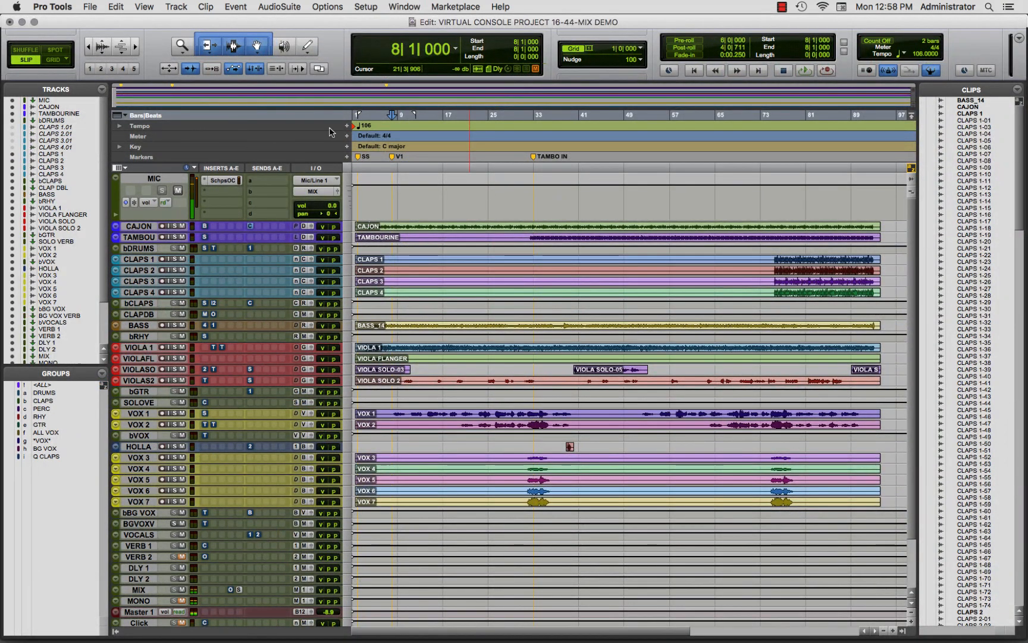
- Open a new Workspace browser with the Default layout
{"action": "left_click", "coordinate": [364, 10]}
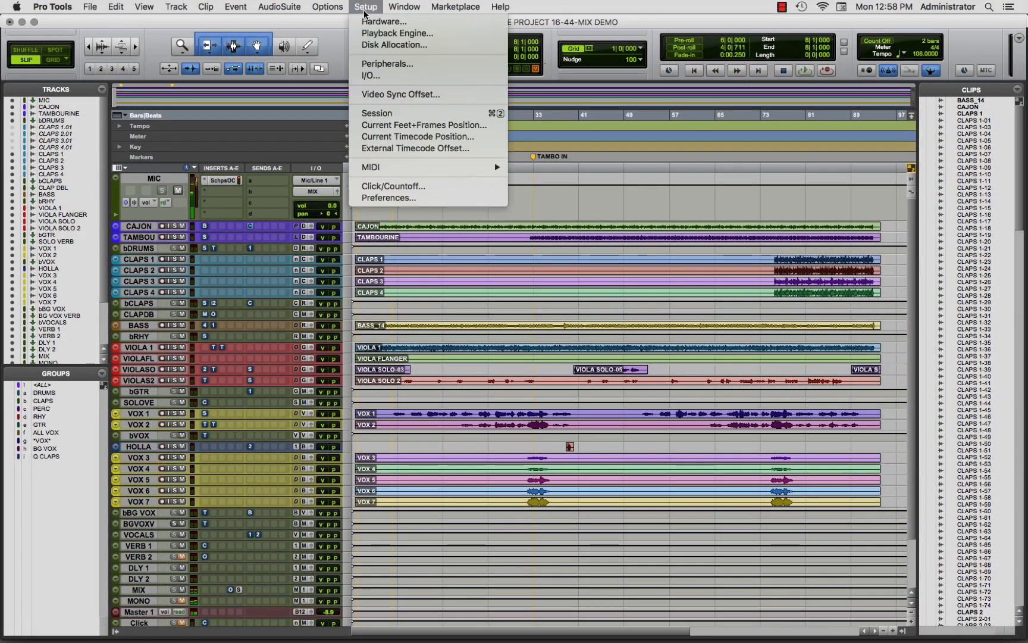
{"action": "mouse_move", "coordinate": [399, 7]}
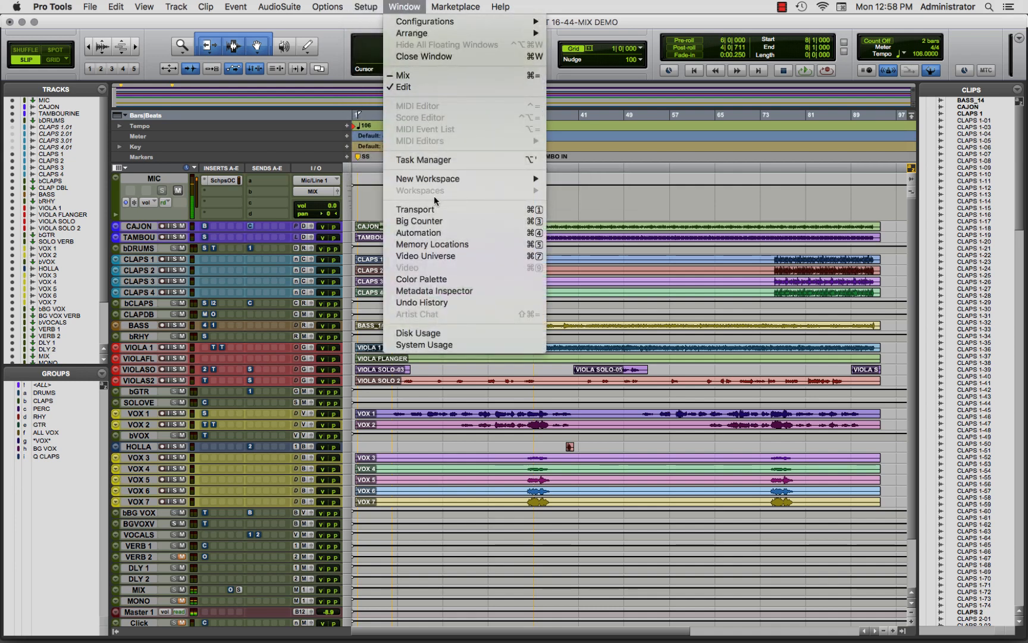
{"action": "mouse_move", "coordinate": [426, 178]}
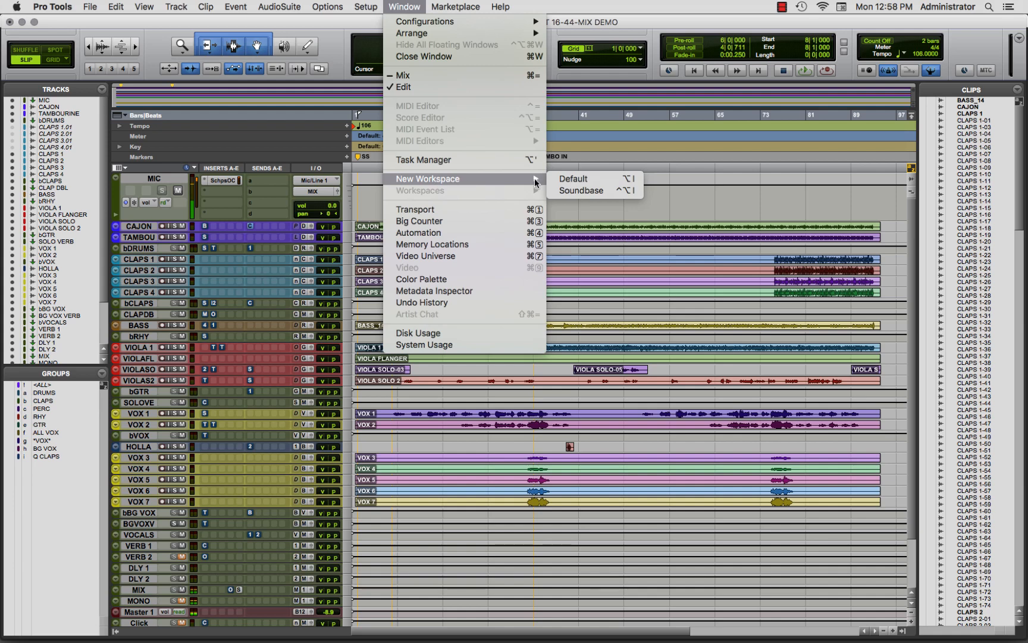
{"action": "left_click", "coordinate": [576, 181]}
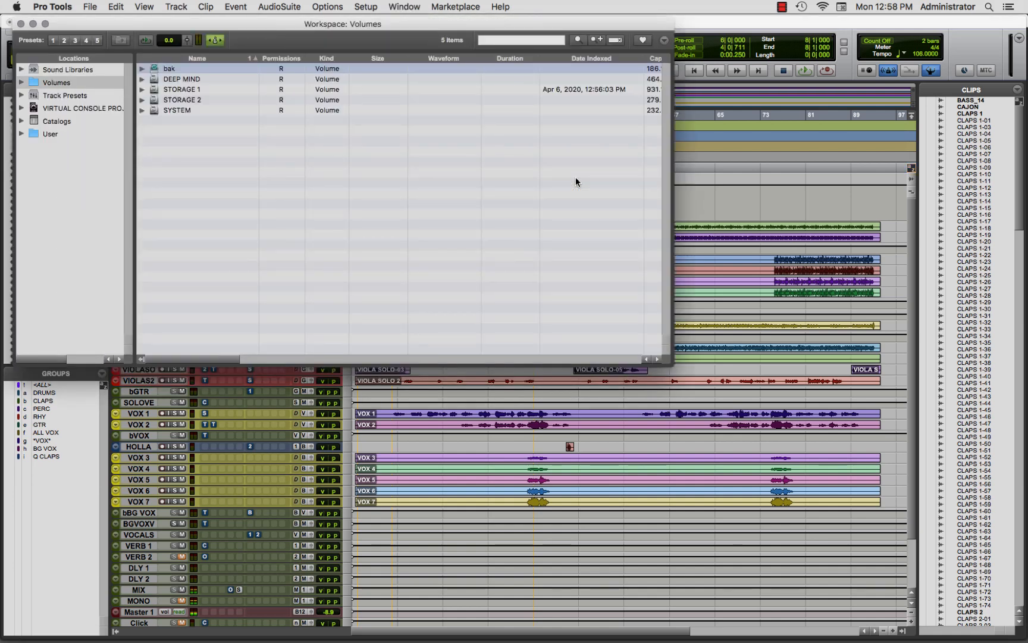
- Enlarge the Workspace browser to nearly full screen width and place it below the upper edge of the Edit window
{"action": "left_click_drag", "start_coordinate": [430, 26], "coordinate": [521, 64]}
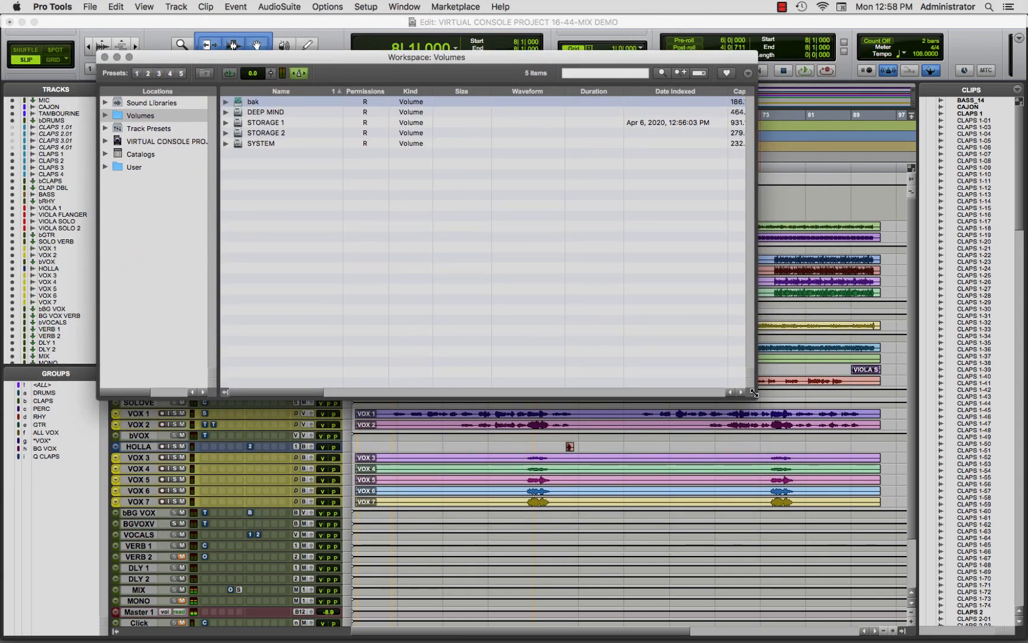
{"action": "mouse_move", "coordinate": [761, 402]}
{"action": "left_mouse_down"}
{"action": "mouse_move", "coordinate": [833, 540]}
{"action": "mouse_move", "coordinate": [832, 529]}
{"action": "left_mouse_up"}
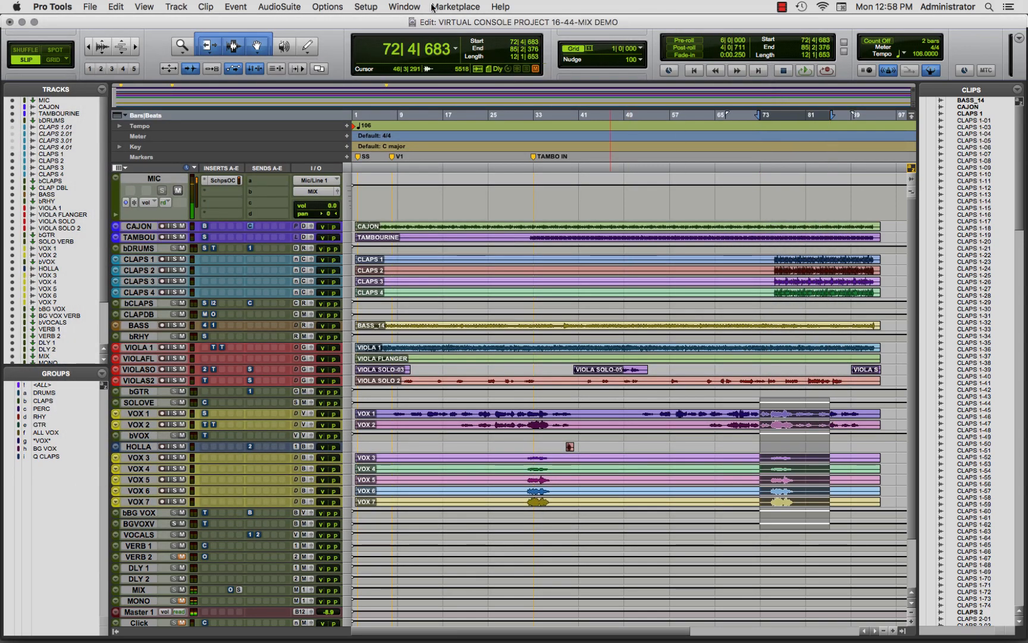
{"action": "key", "text": "alt+semicolon"}
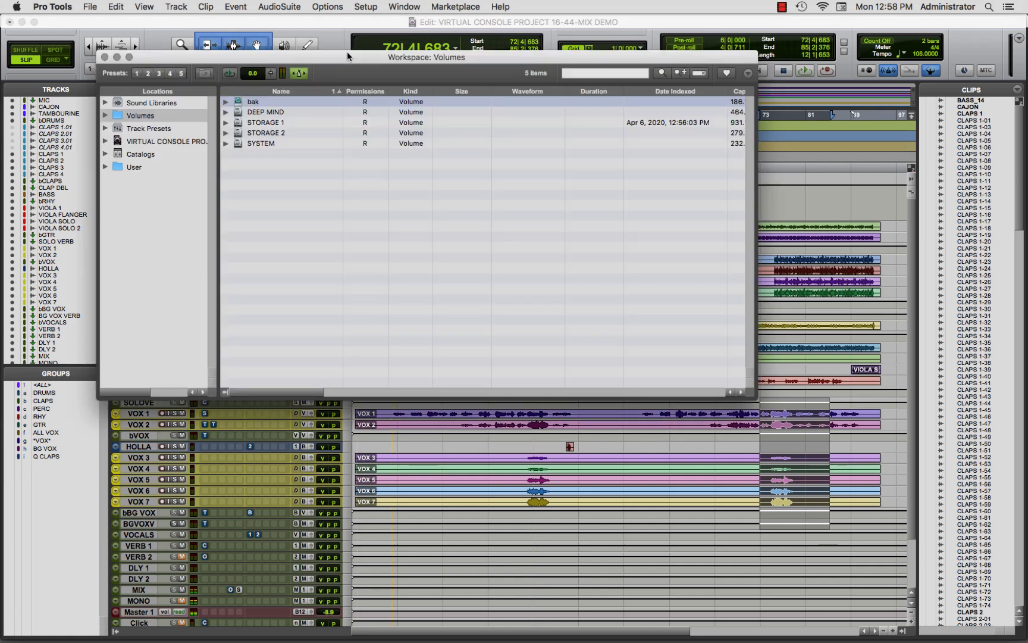
{"action": "left_click_drag", "start_coordinate": [332, 50], "coordinate": [304, 35]}
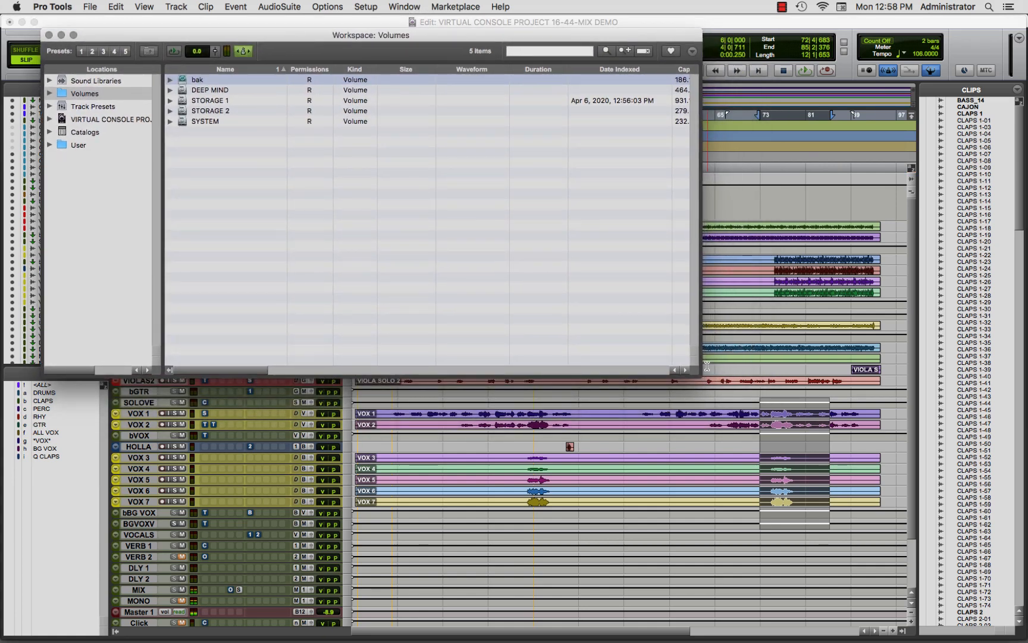
{"action": "left_click_drag", "start_coordinate": [700, 371], "coordinate": [1026, 498]}
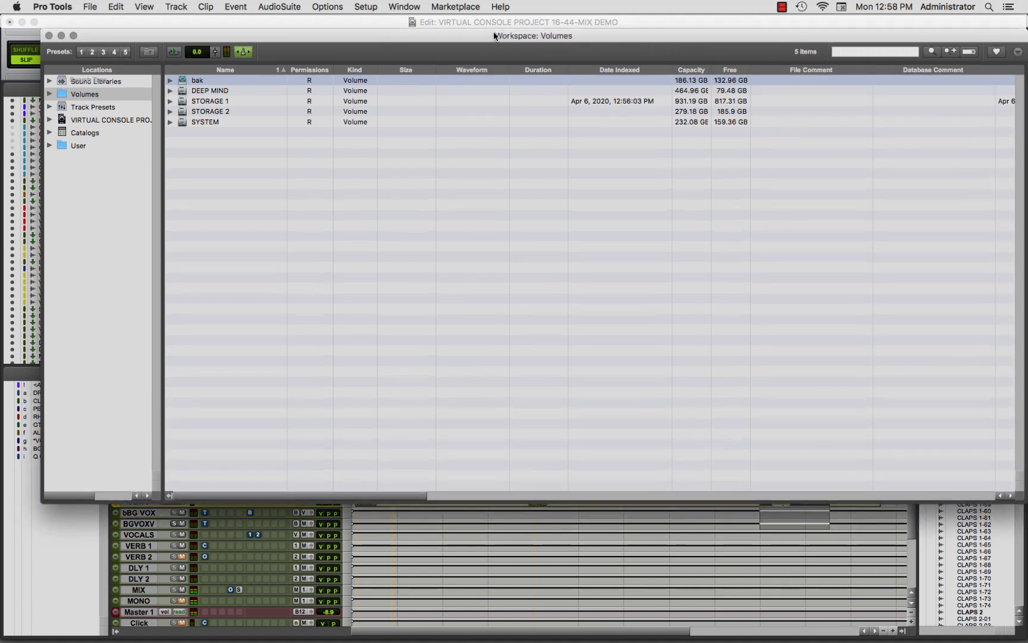
{"action": "left_click_drag", "start_coordinate": [494, 35], "coordinate": [478, 79]}
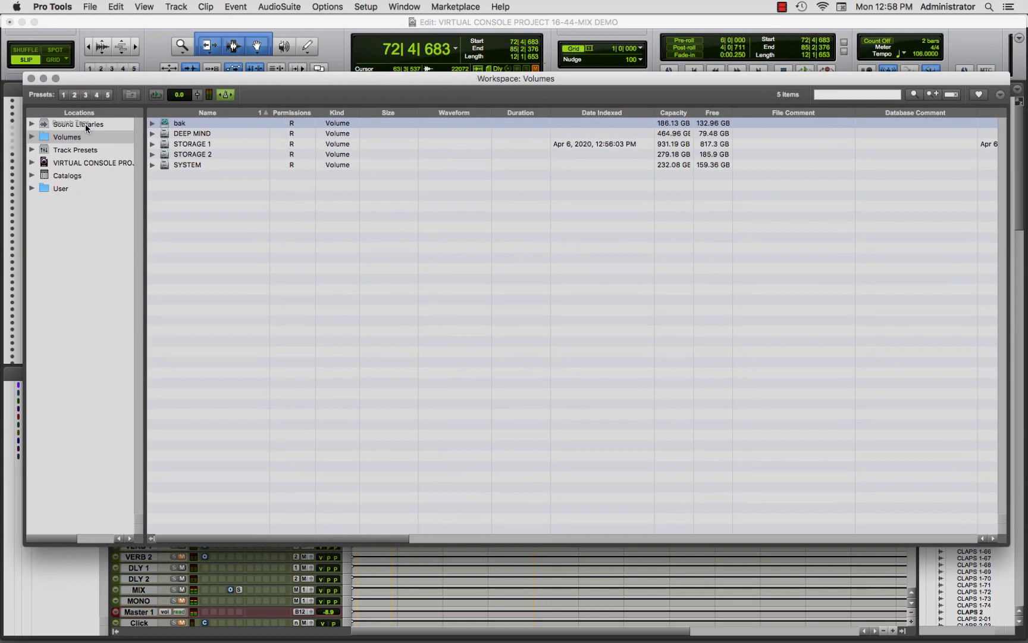
- Expand the VIRTUAL CONSOLE PROJECT 16-44-MIX DEMO session among the Workspace locations and display its Audio Files folder
{"action": "left_click", "coordinate": [92, 163]}
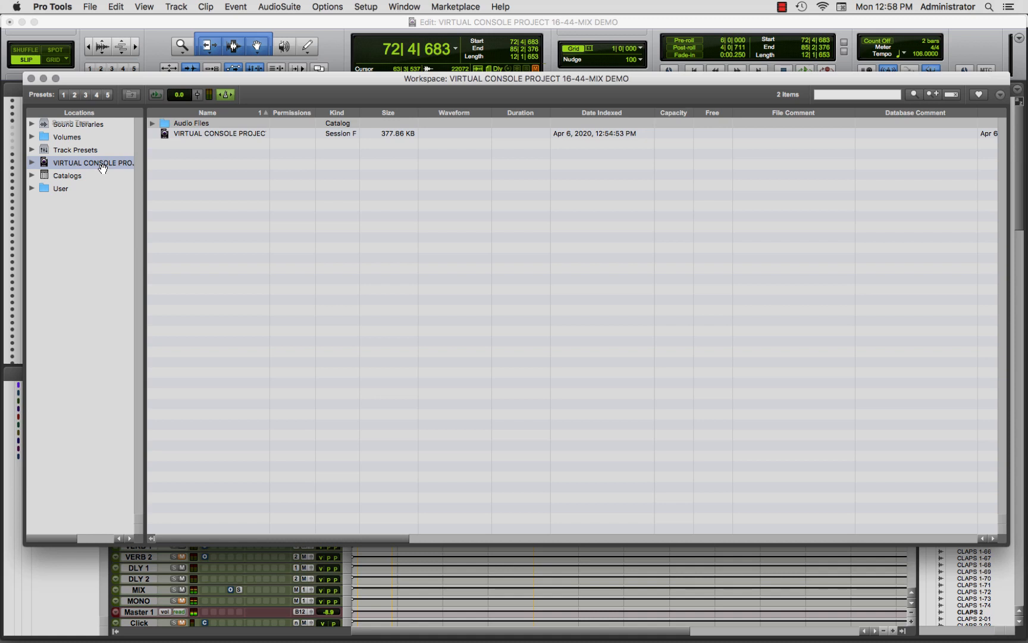
{"action": "left_click", "coordinate": [31, 163]}
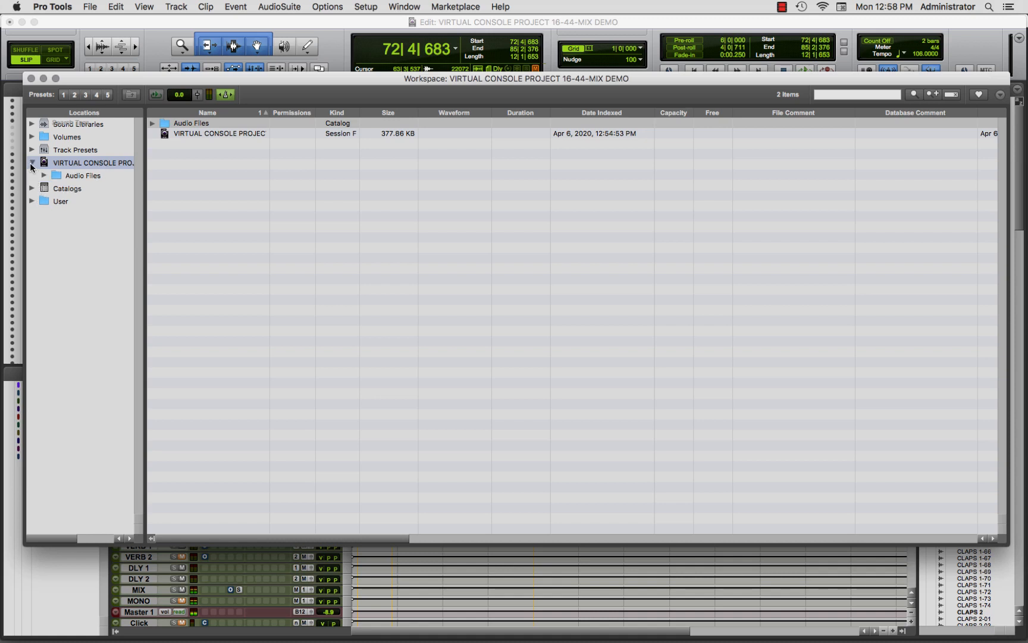
{"action": "left_click", "coordinate": [82, 176]}
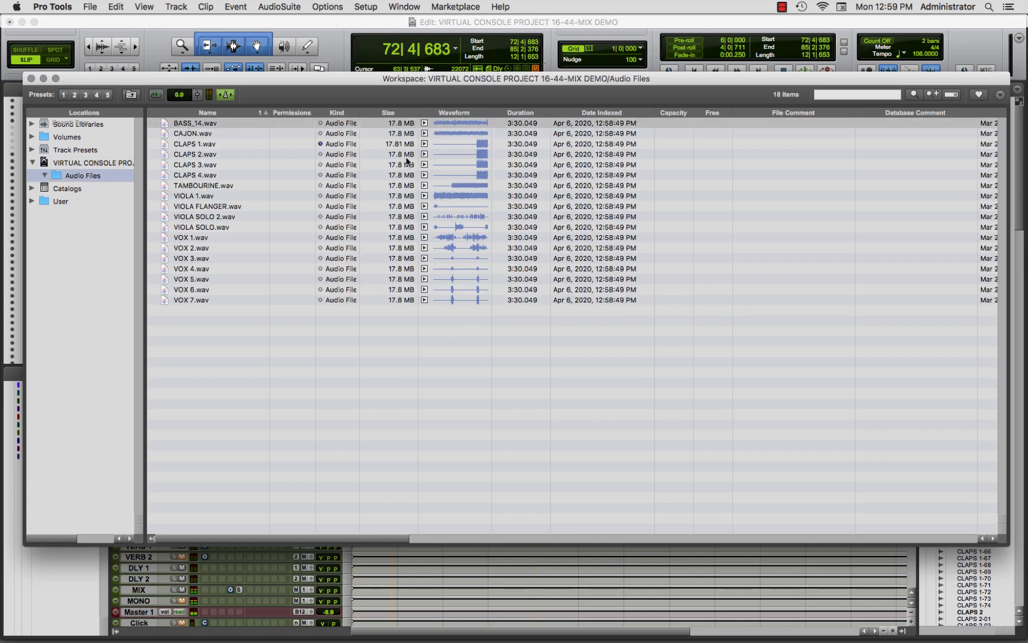
- Widen the Path column in the Audio Files list to show the full file paths
{"action": "key", "text": "super+a"}
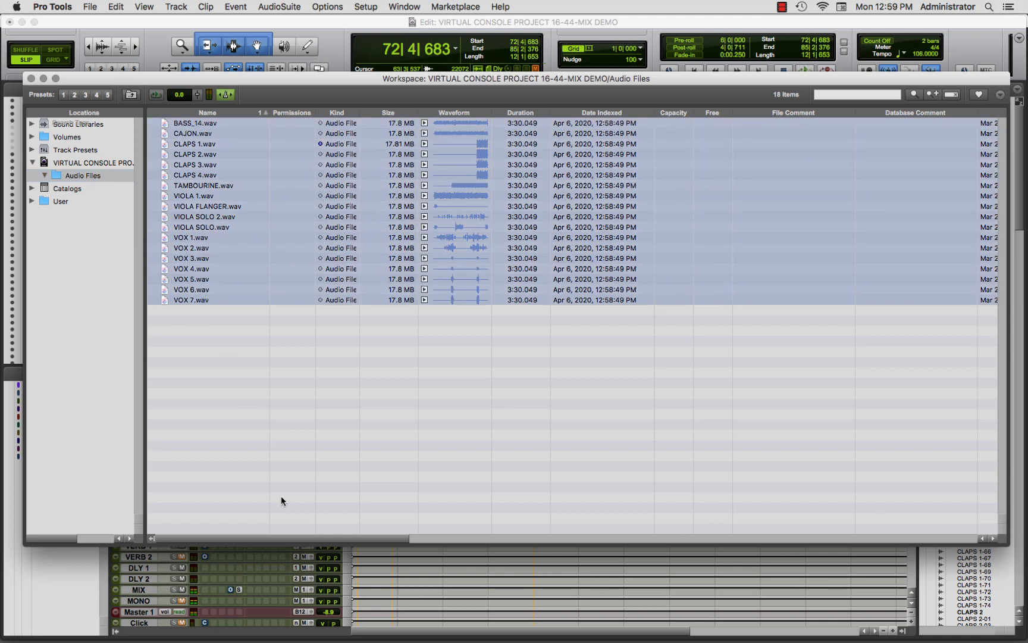
{"action": "left_click_drag", "start_coordinate": [254, 539], "coordinate": [654, 548]}
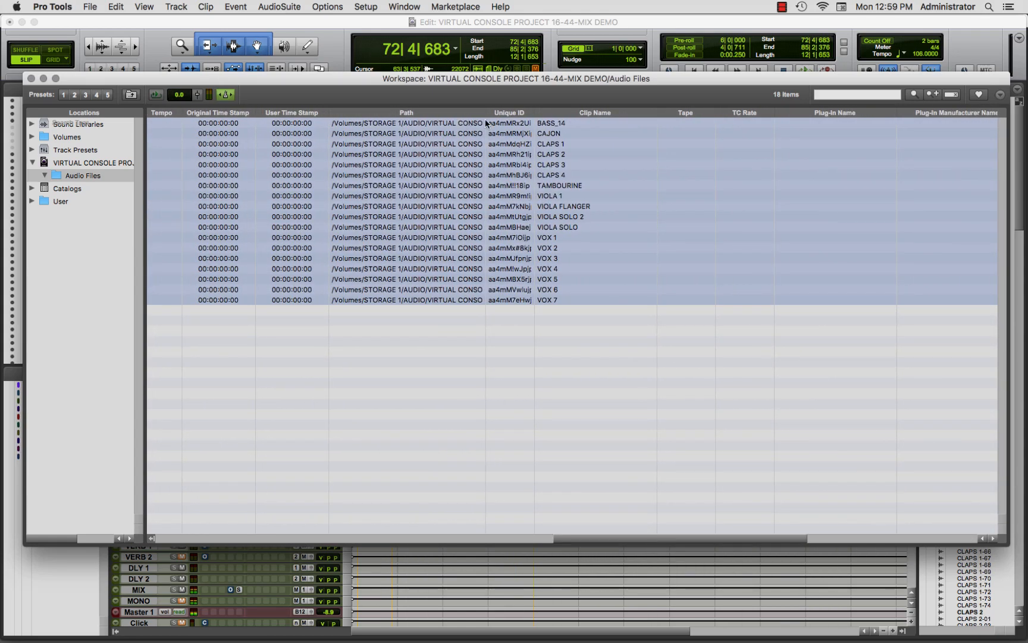
{"action": "left_click", "coordinate": [478, 324]}
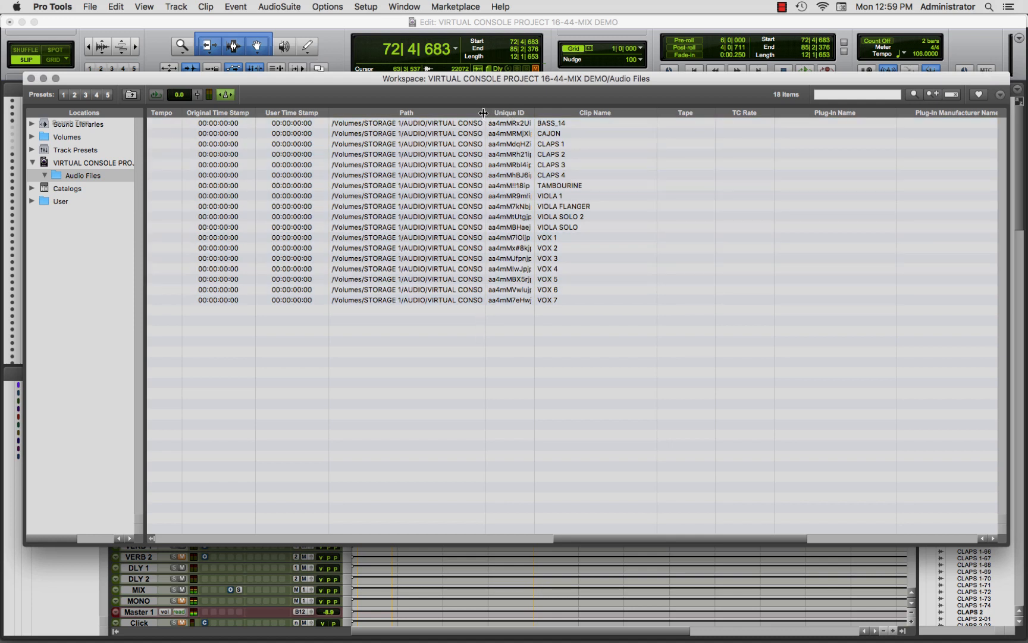
{"action": "left_click_drag", "start_coordinate": [483, 113], "coordinate": [677, 126]}
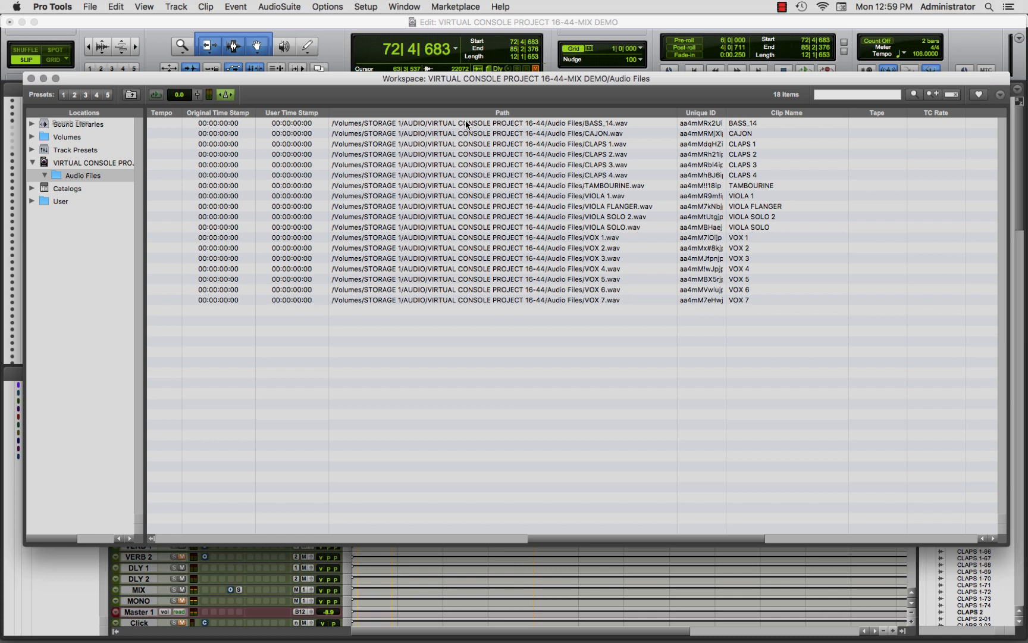
- Copy and relink all audio files from BASS_14.wav to VOX 7.wav into the Audio Files folder on the Desktop
{"action": "left_click", "coordinate": [541, 126]}
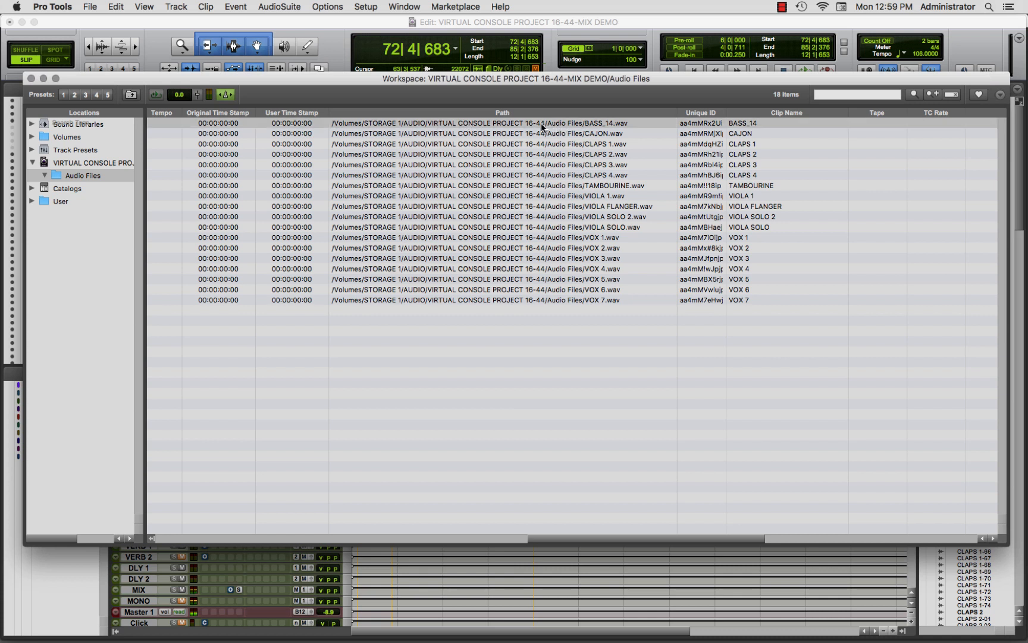
{"action": "left_click", "coordinate": [495, 300], "text": "shift"}
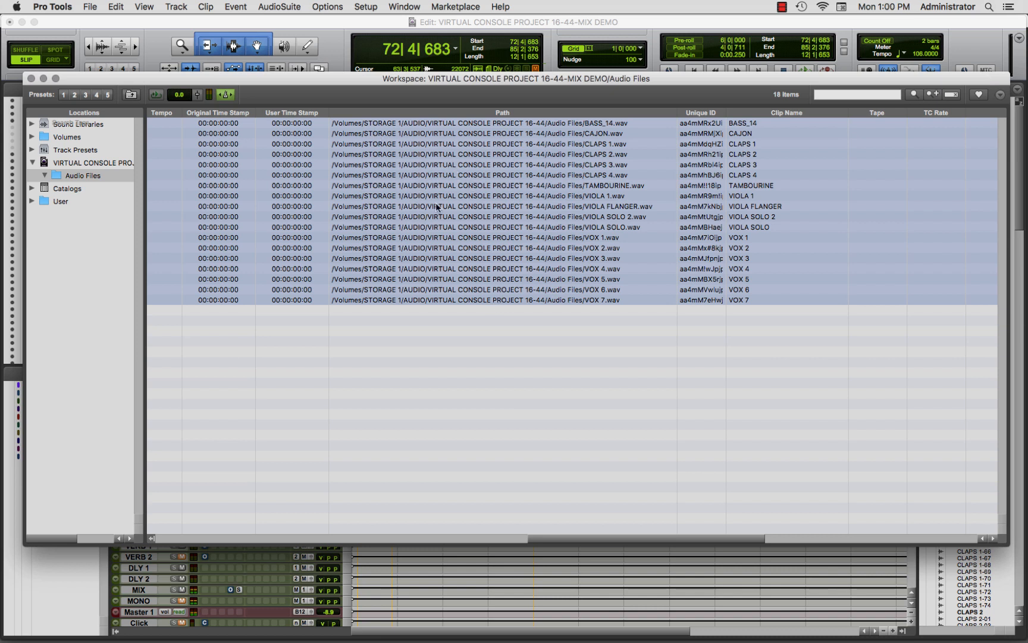
{"action": "left_click", "coordinate": [440, 125]}
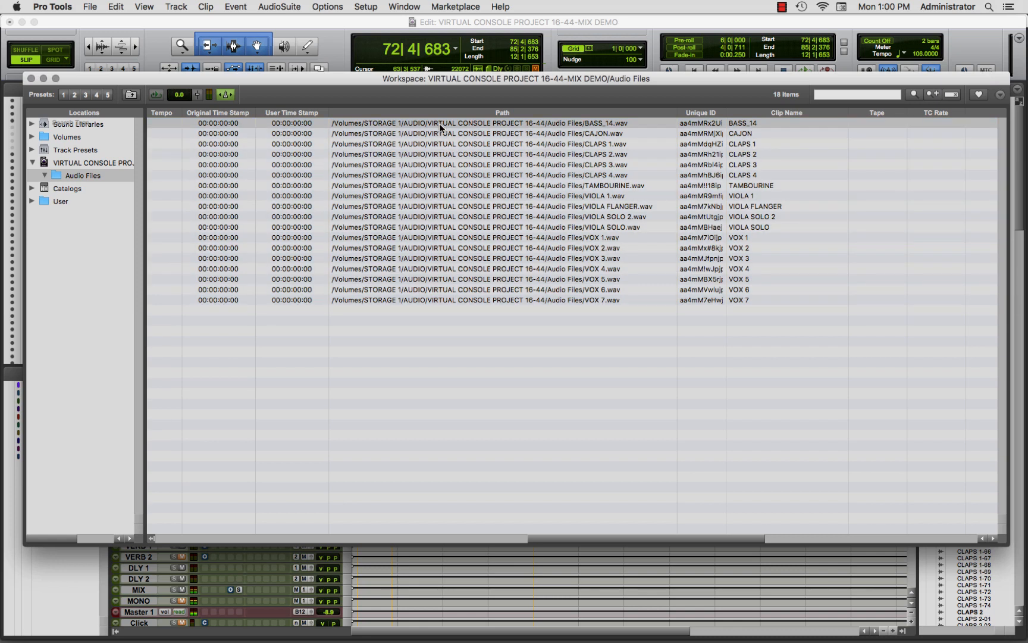
{"action": "left_click", "coordinate": [447, 302], "text": "shift"}
{"action": "right_click", "coordinate": [450, 209]}
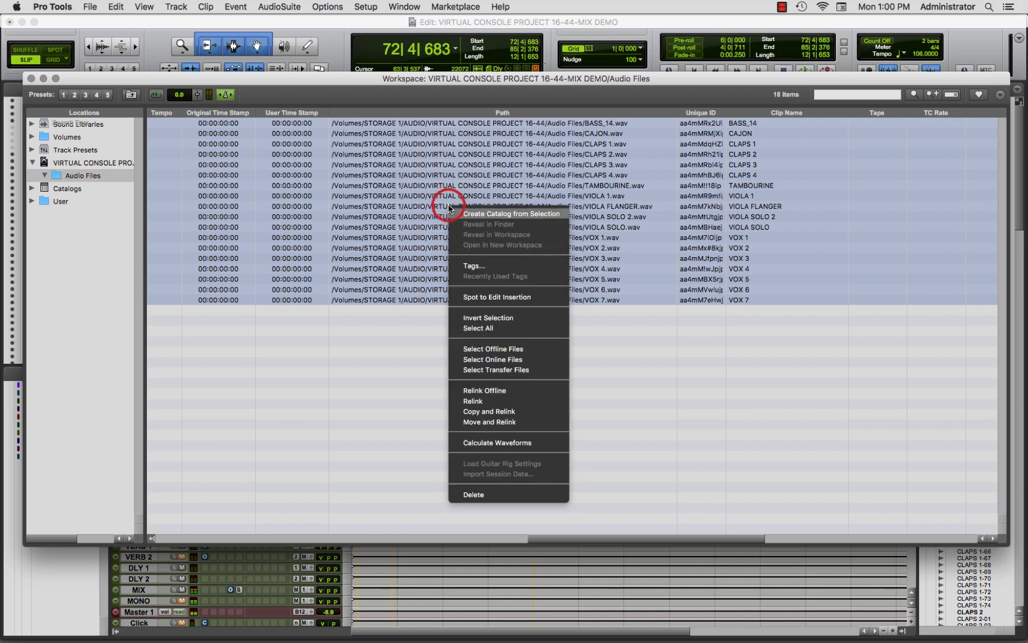
{"action": "left_click", "coordinate": [502, 412]}
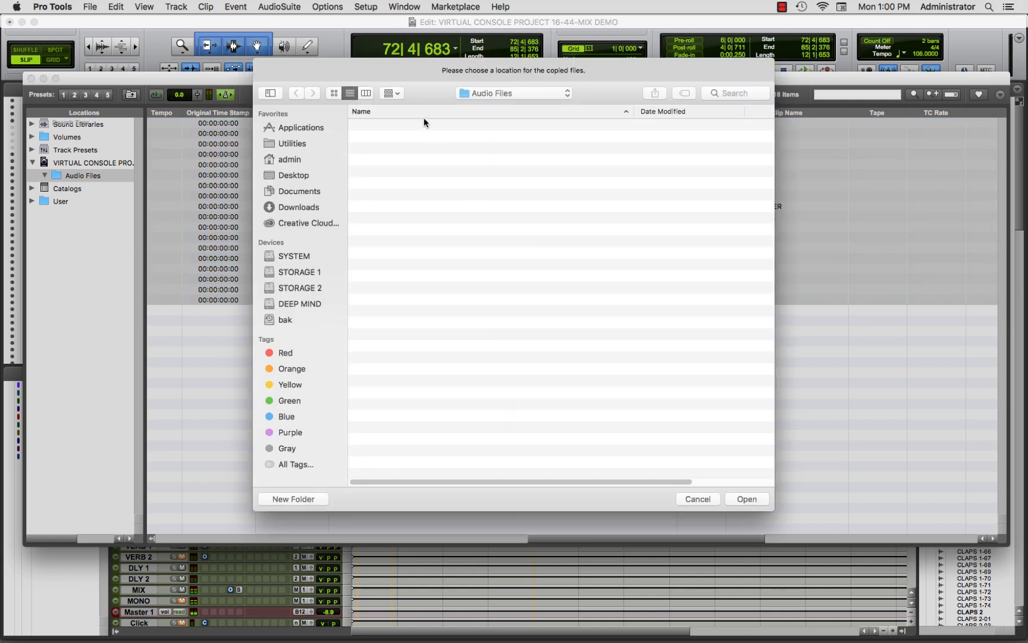
{"action": "left_click_drag", "start_coordinate": [434, 68], "coordinate": [436, 229]}
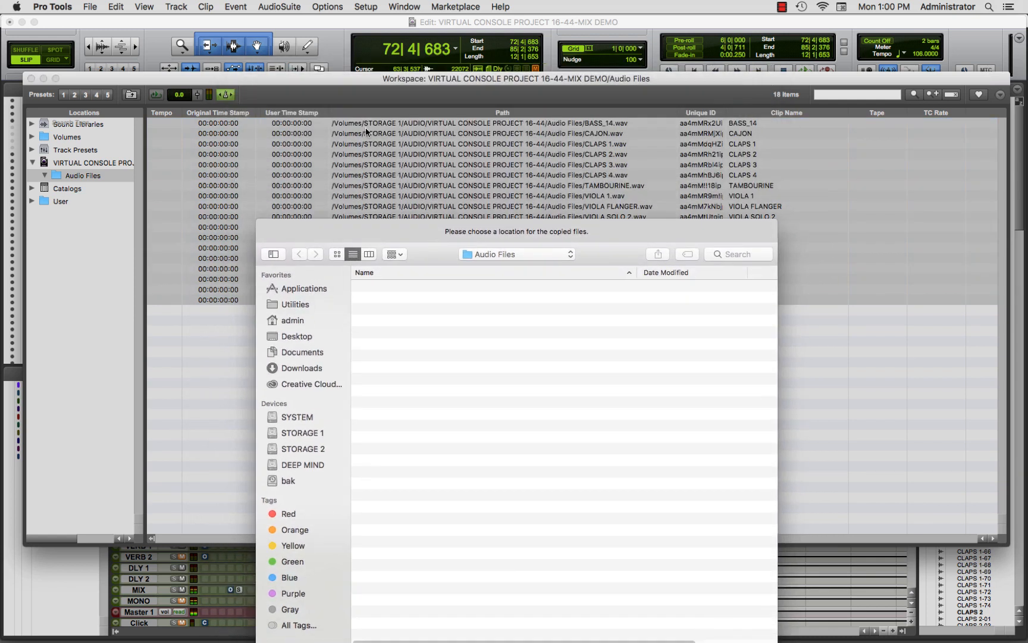
{"action": "left_click", "coordinate": [498, 256]}
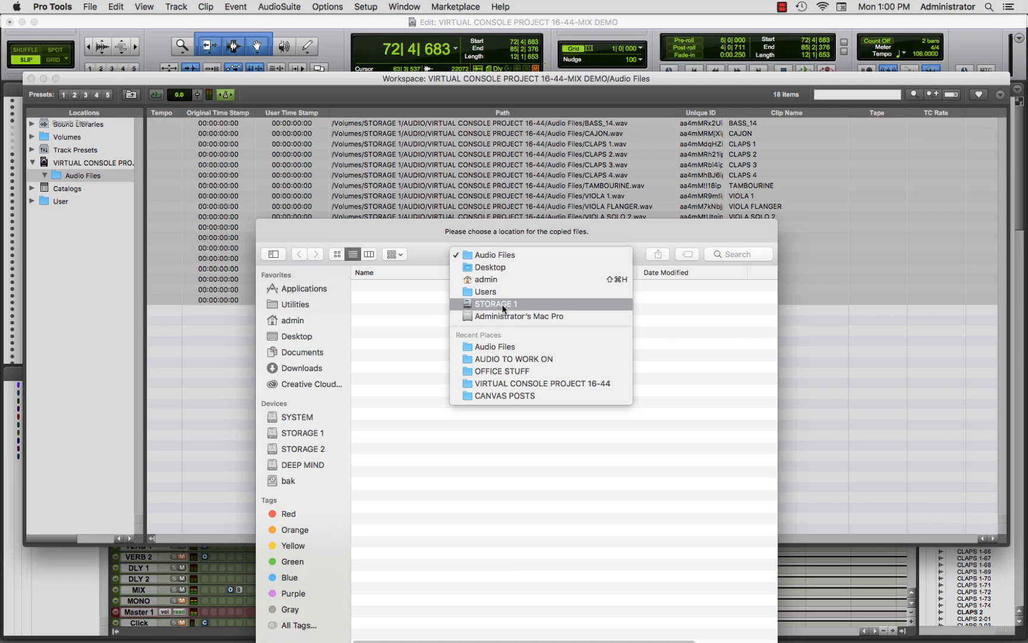
{"action": "left_click", "coordinate": [504, 256]}
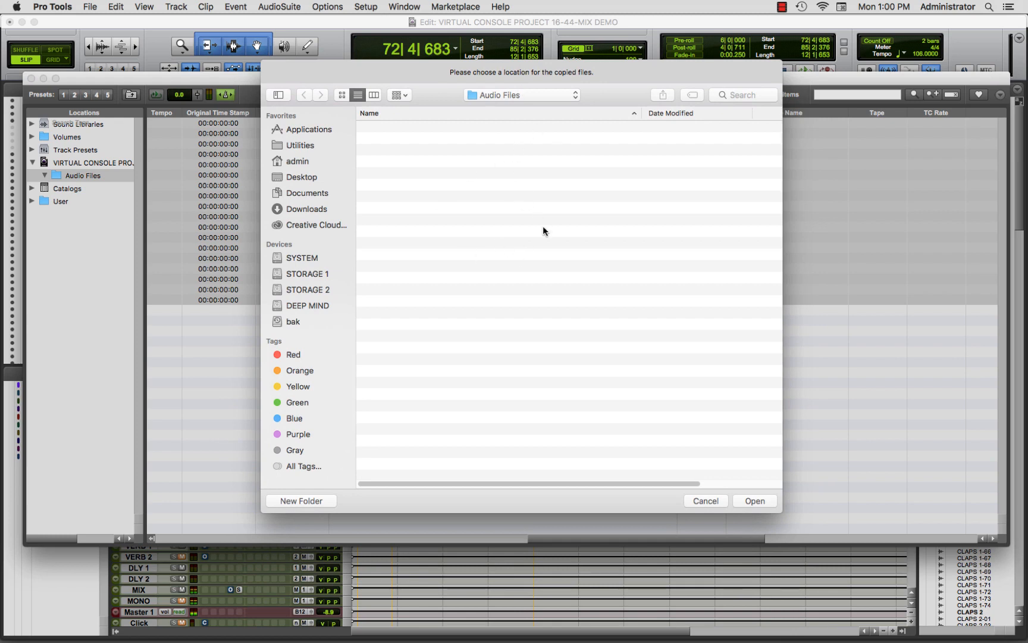
{"action": "left_click", "coordinate": [755, 501]}
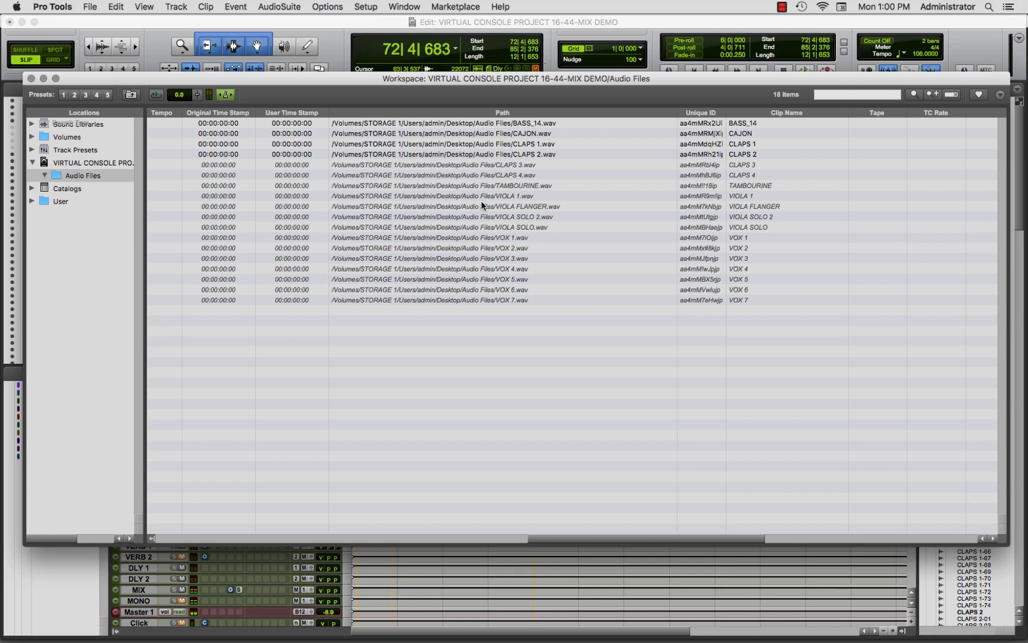
- Close the Workspace browser and place the edit cursor at about bar 49 in the timeline, clearing the selection
{"action": "left_click_drag", "start_coordinate": [564, 540], "coordinate": [184, 501]}
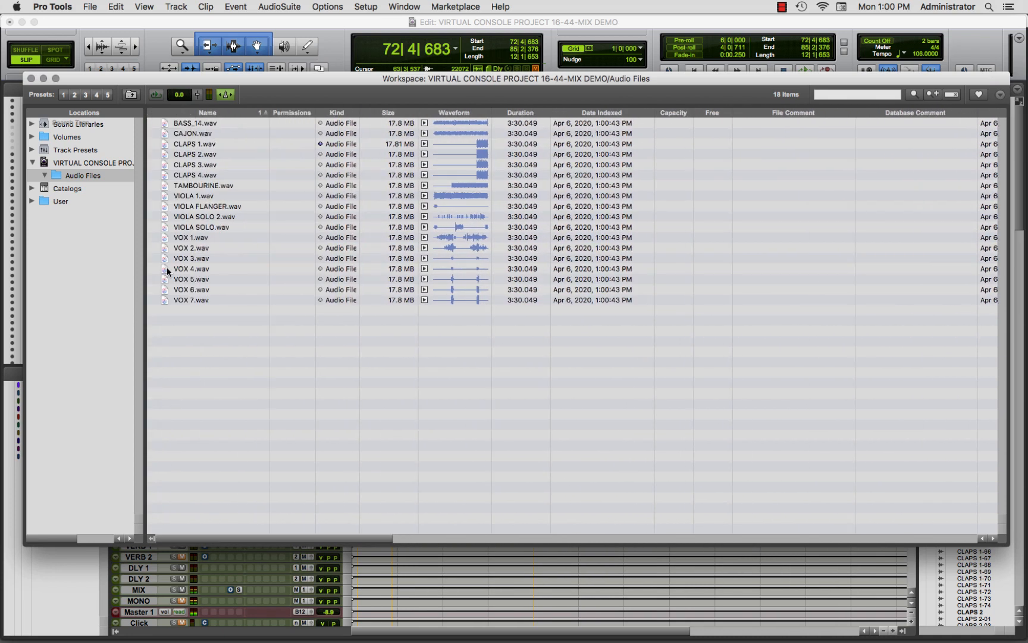
{"action": "left_click", "coordinate": [31, 79]}
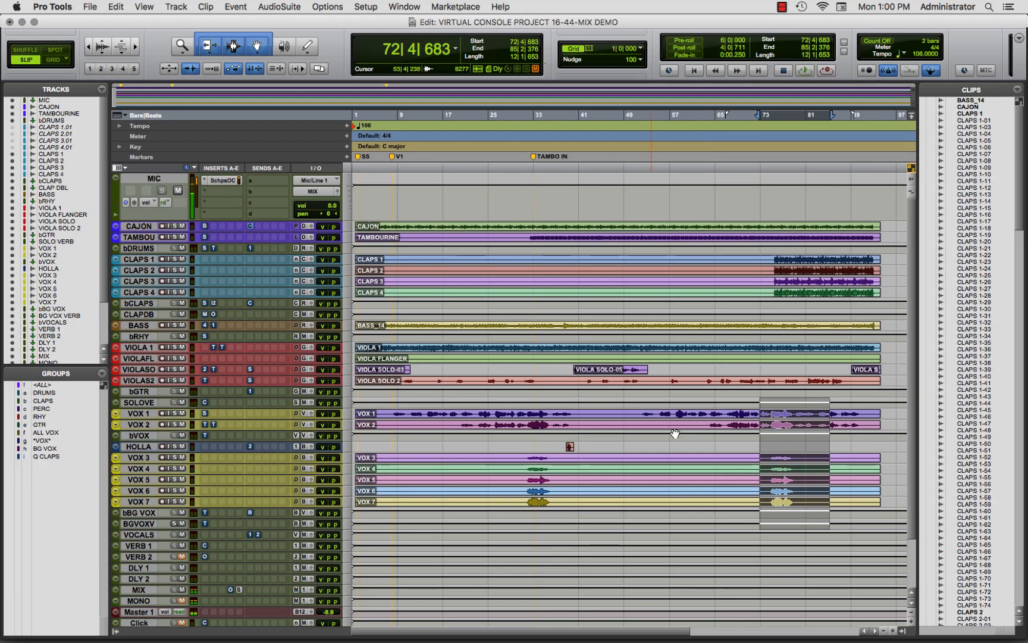
{"action": "left_click", "coordinate": [626, 205]}
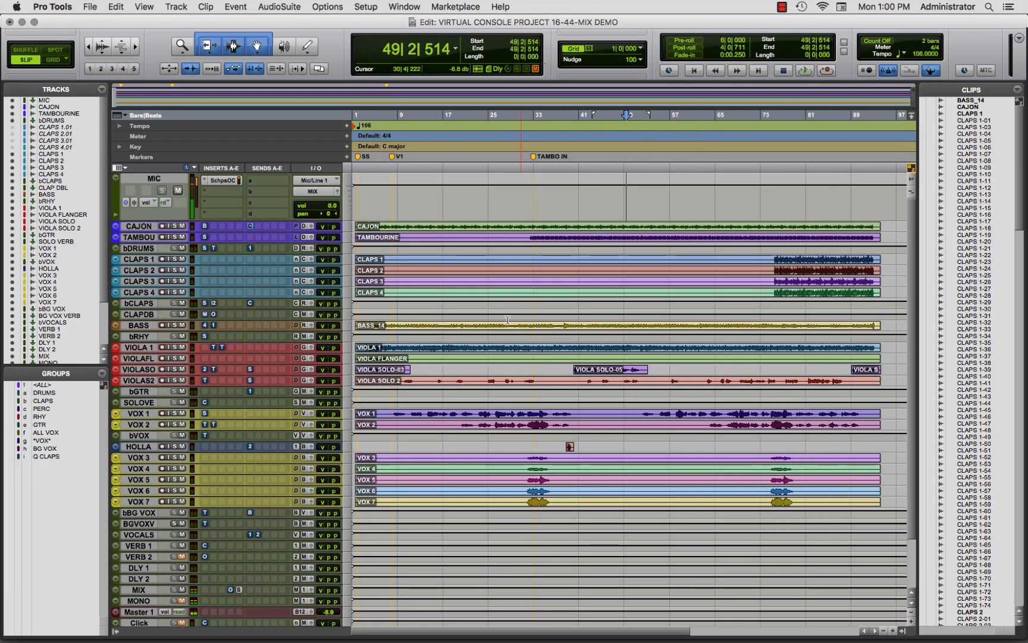
{"action": "scroll", "coordinate": [476, 342], "scroll_direction": "down", "scroll_amount": 5}
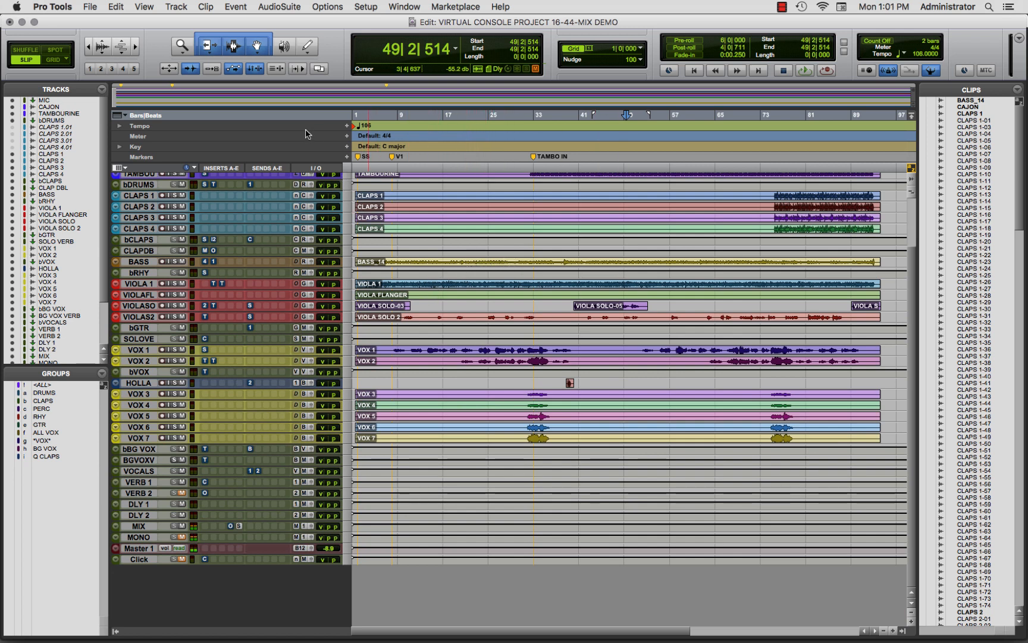
- Save the VIRTUAL CONSOLE PROJECT 16-44-MIX DEMO session and close it
{"action": "left_click", "coordinate": [90, 8]}
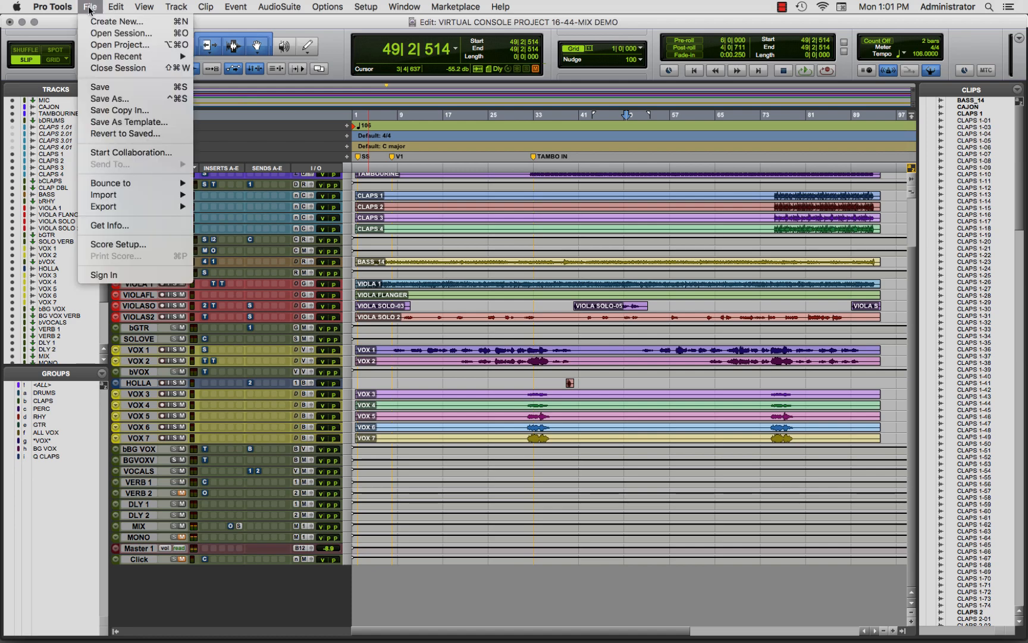
{"action": "left_click", "coordinate": [124, 88]}
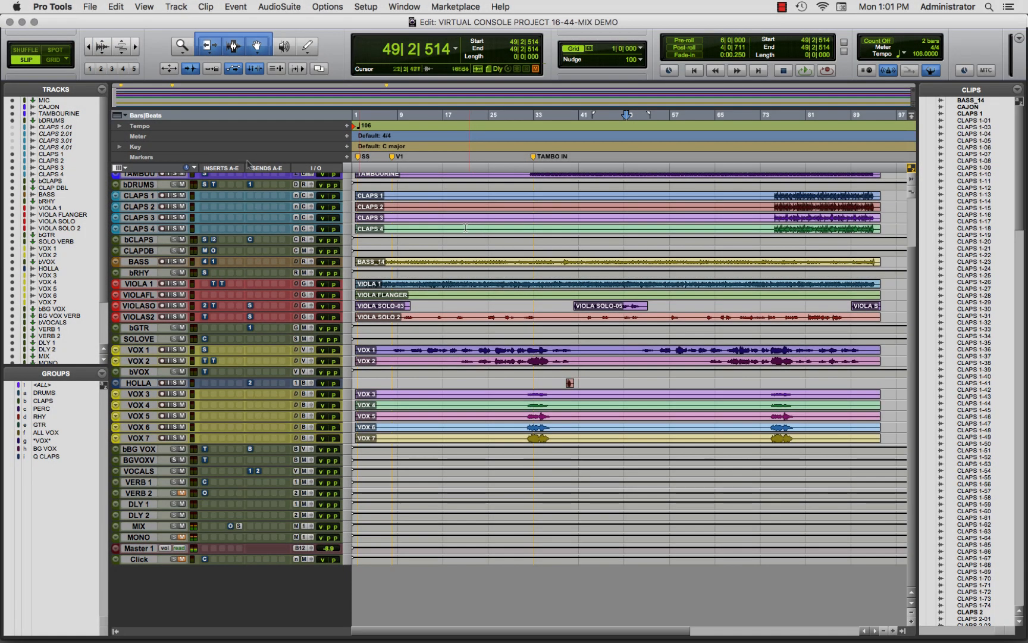
{"action": "key", "text": "super+shift+w"}
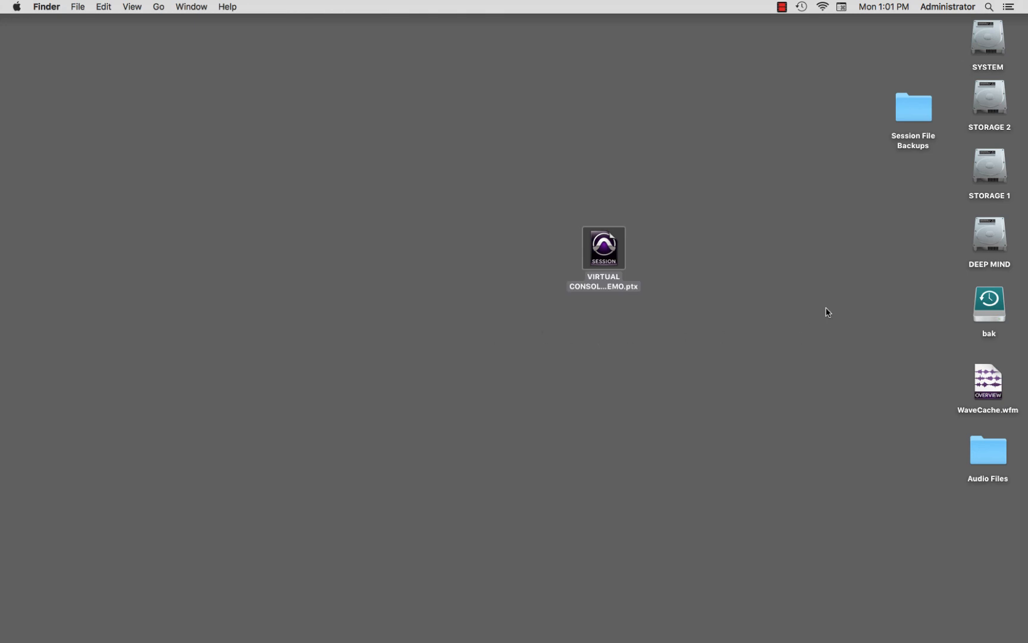
- Check the copied WAV files in the Audio Files folder on the Desktop and close its window
{"action": "double_click", "coordinate": [987, 449]}
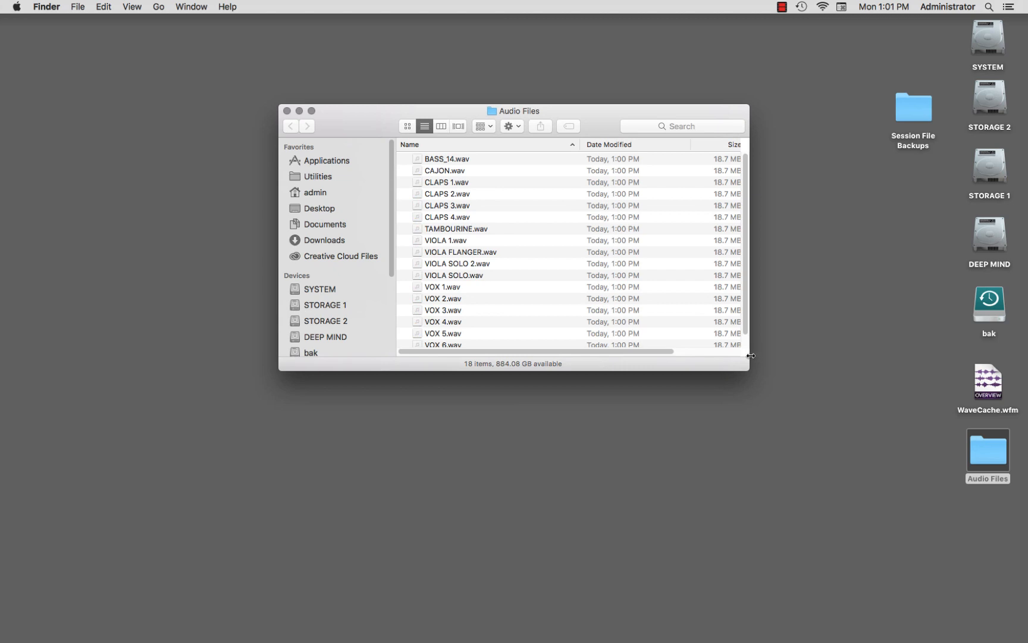
{"action": "left_click_drag", "start_coordinate": [749, 368], "coordinate": [886, 500]}
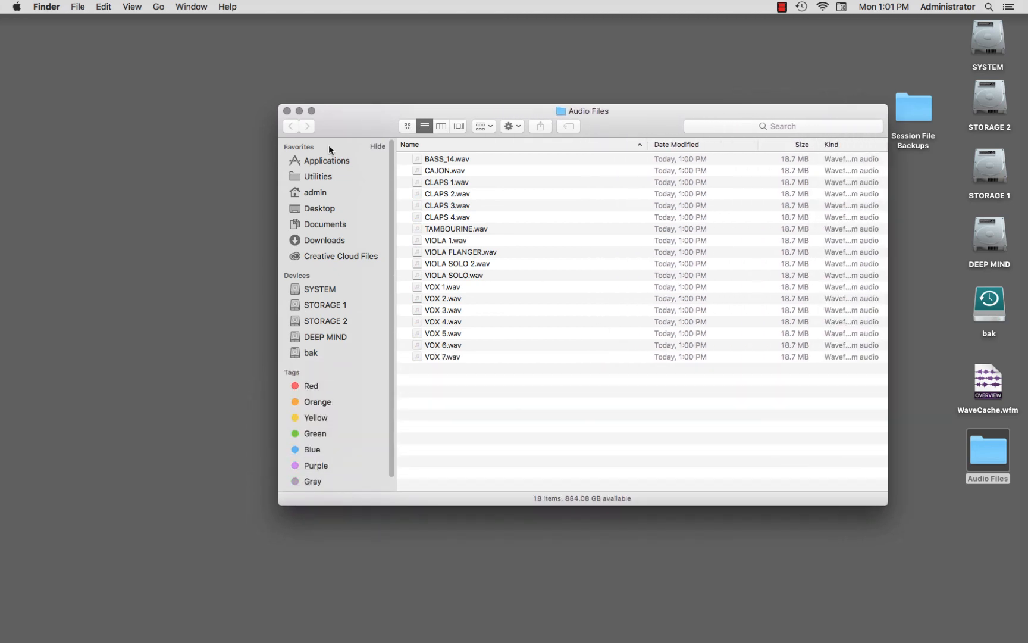
{"action": "left_click", "coordinate": [288, 112]}
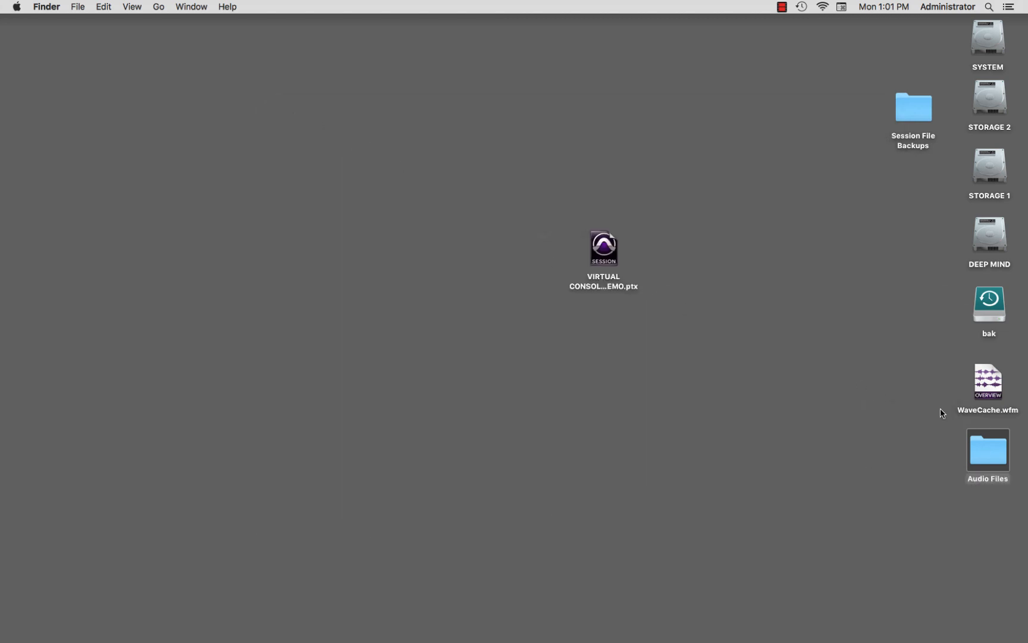
- Gather the Audio Files folder, Session File Backups folder and WaveCache.wfm around the session file on the Desktop
{"action": "left_click_drag", "start_coordinate": [1005, 457], "coordinate": [670, 172]}
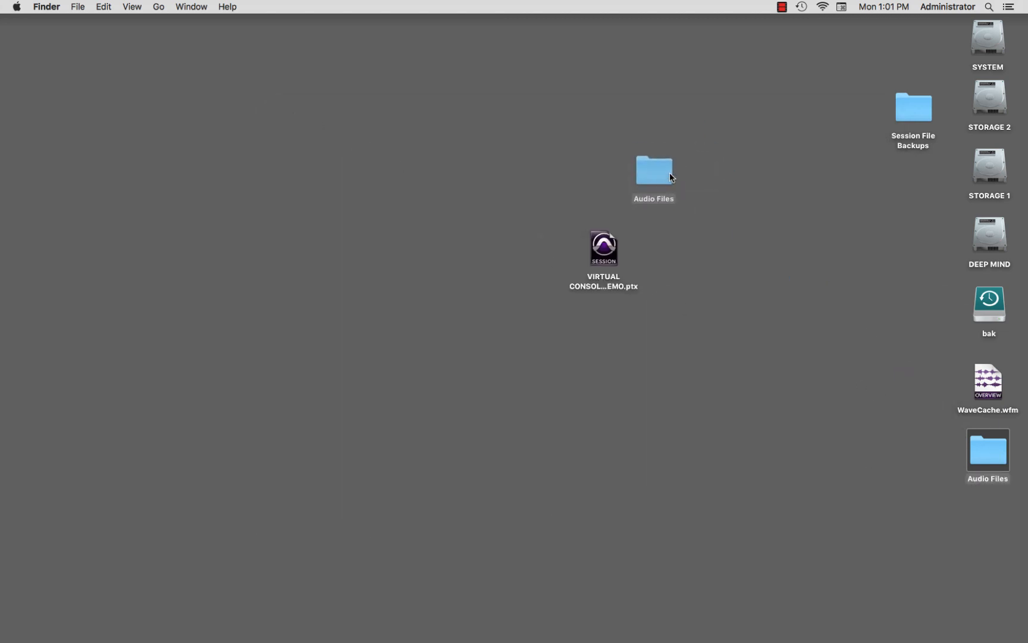
{"action": "left_click", "coordinate": [911, 107]}
{"action": "left_click_drag", "start_coordinate": [910, 107], "coordinate": [686, 245]}
{"action": "left_click_drag", "start_coordinate": [974, 386], "coordinate": [654, 341]}
- Group the session file, Audio Files, Session File Backups and WaveCache.wfm into a new folder named RESTORED SESSION NAME
{"action": "left_click_drag", "start_coordinate": [749, 147], "coordinate": [565, 405]}
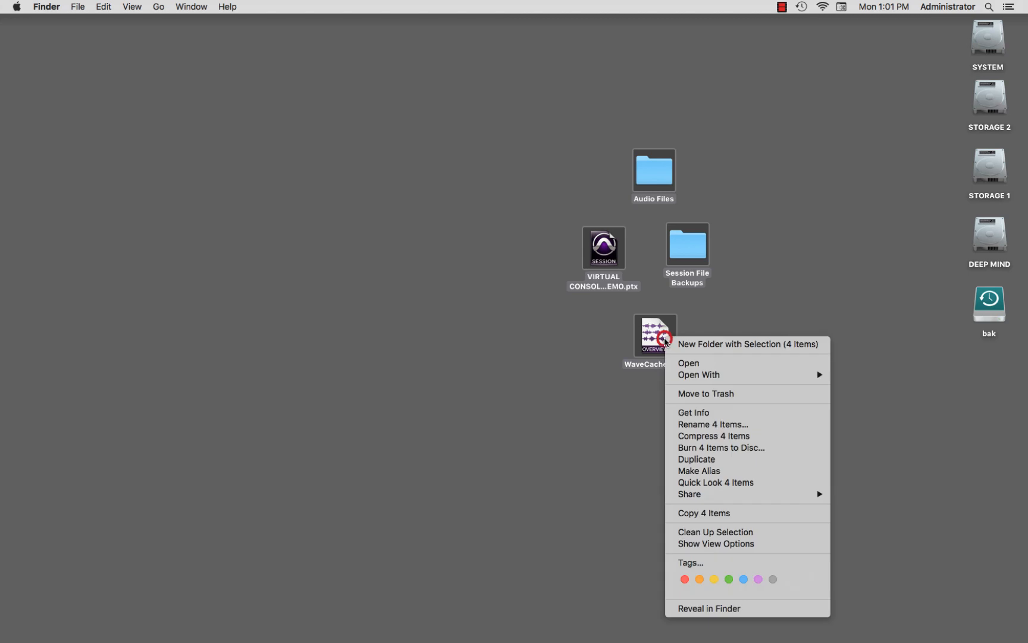
{"action": "right_click", "coordinate": [665, 338]}
{"action": "left_click", "coordinate": [696, 345]}
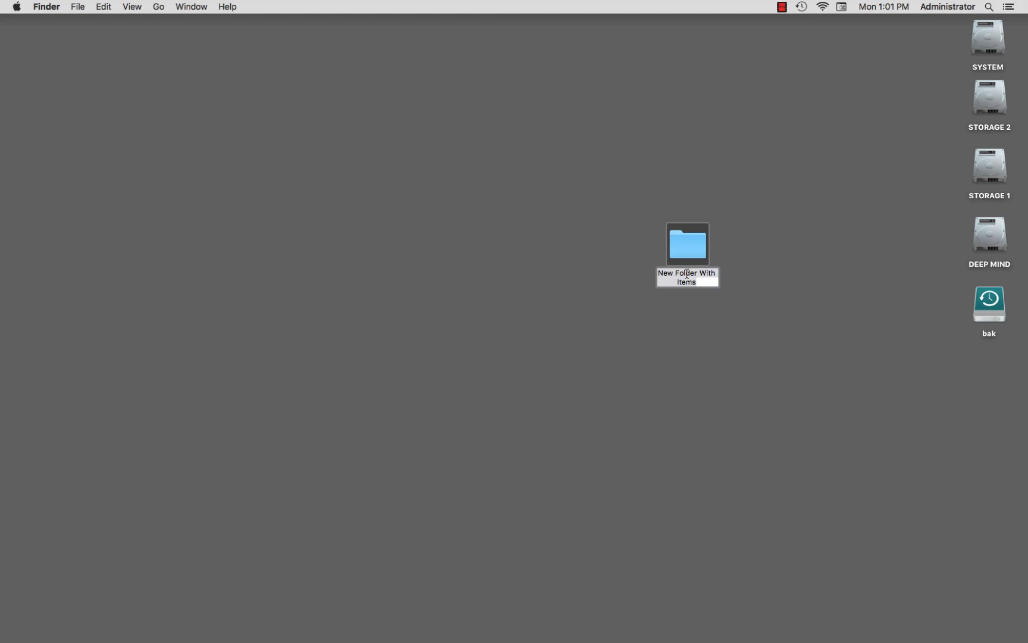
{"action": "type", "text": "RESTORE"}
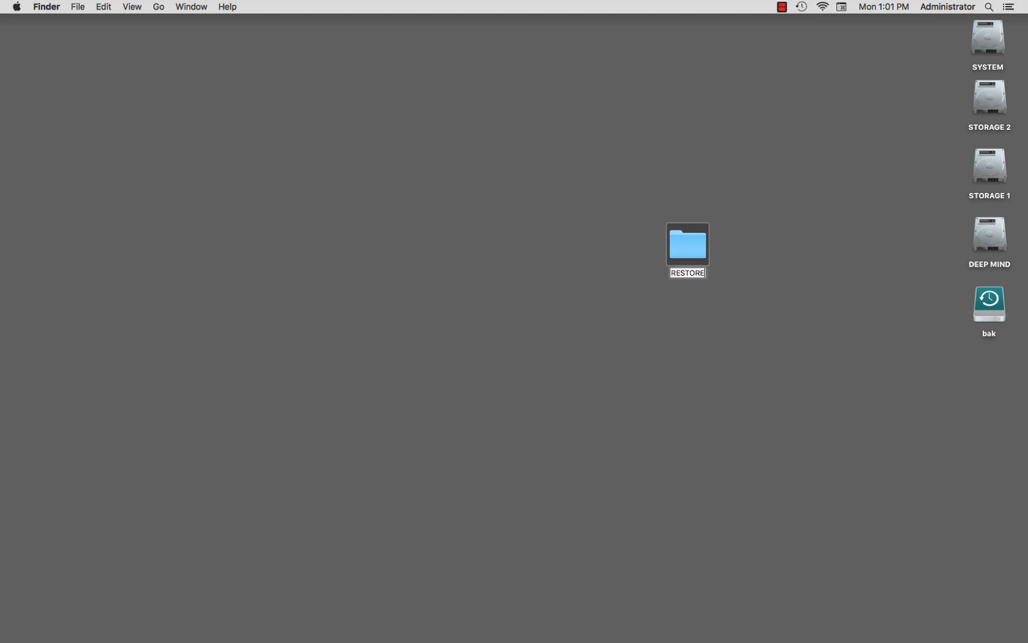
{"action": "type", "text": "D SESSION NAME"}
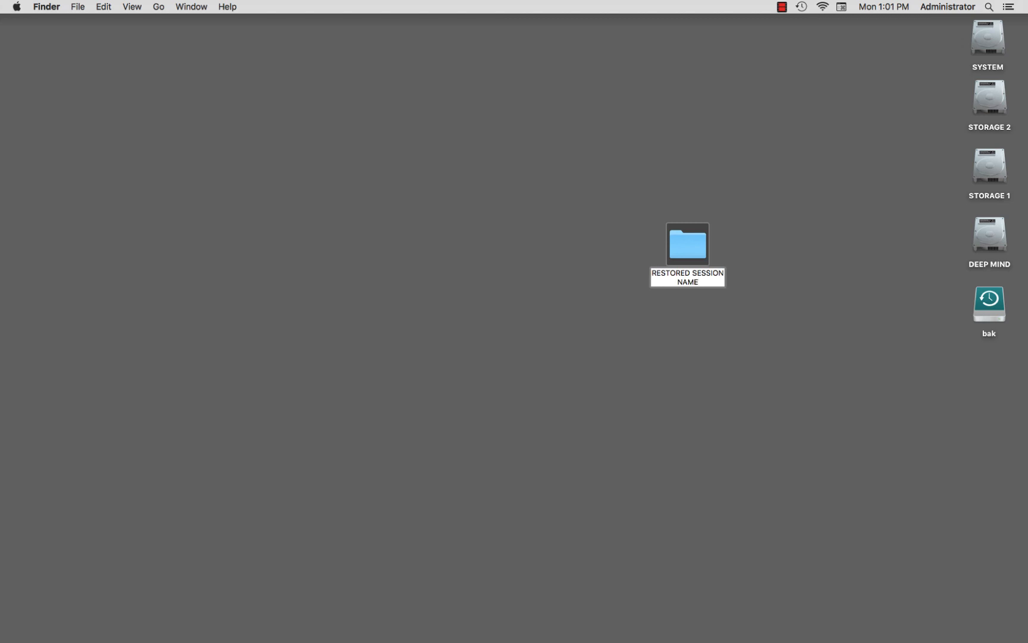
{"action": "key", "text": "Return"}
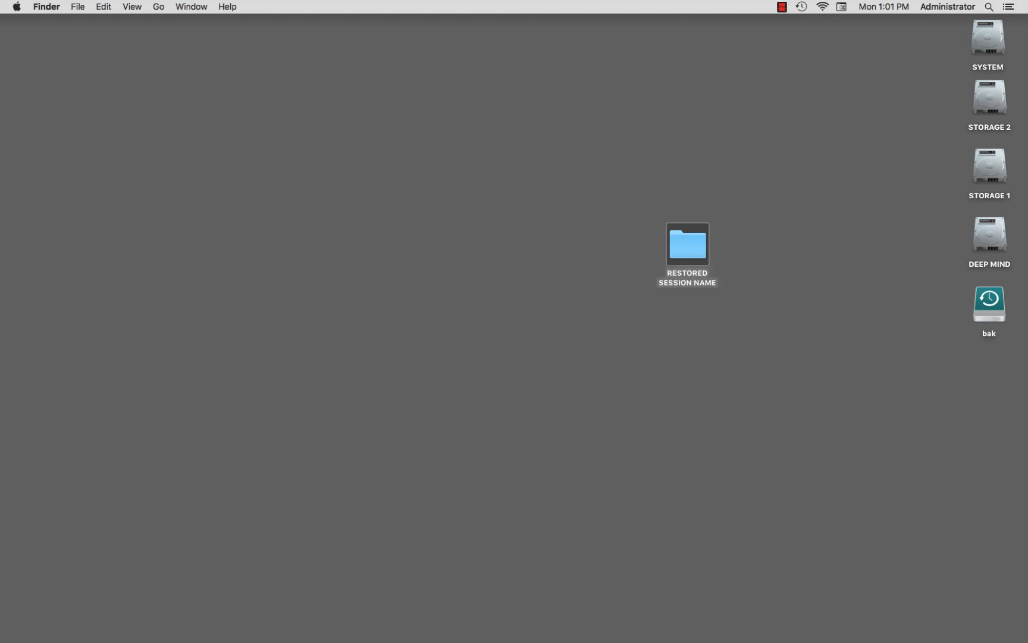
- Move the RESTORED SESSION NAME folder from the Desktop into the AUDIO folder on the STORAGE 1 drive
{"action": "left_click", "coordinate": [731, 232]}
{"action": "left_click", "coordinate": [691, 245]}
{"action": "left_click_drag", "start_coordinate": [690, 249], "coordinate": [771, 149]}
{"action": "left_click", "coordinate": [882, 202]}
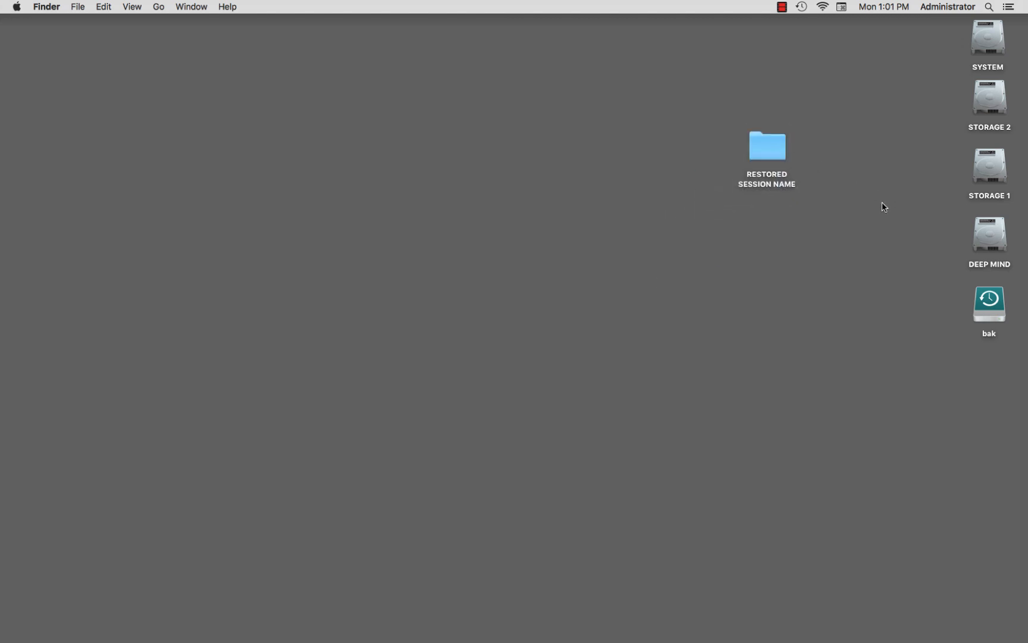
{"action": "double_click", "coordinate": [992, 171]}
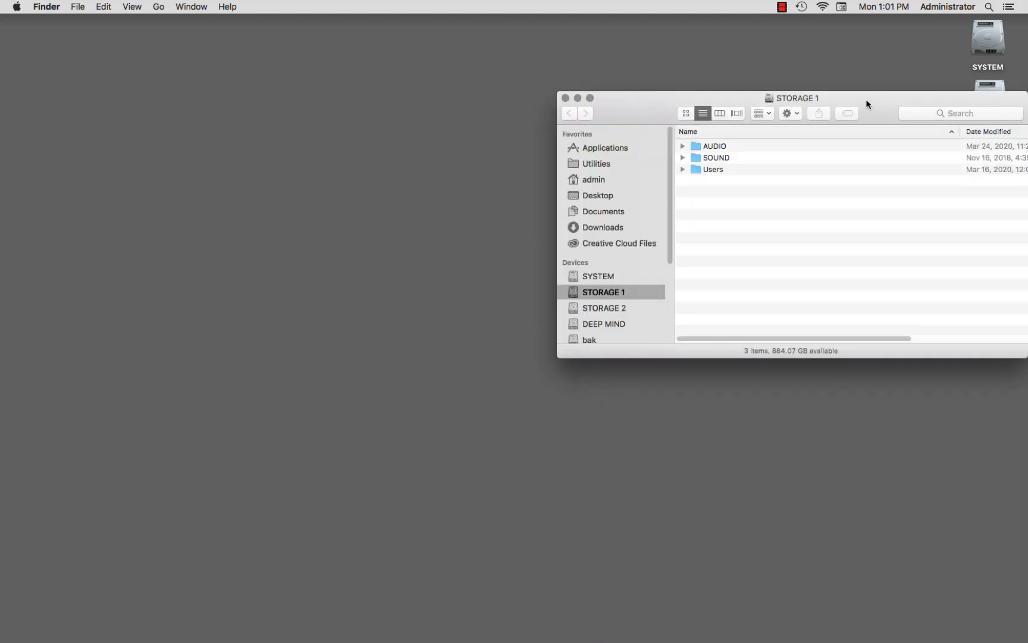
{"action": "left_click_drag", "start_coordinate": [866, 99], "coordinate": [513, 59]}
{"action": "double_click", "coordinate": [370, 242]}
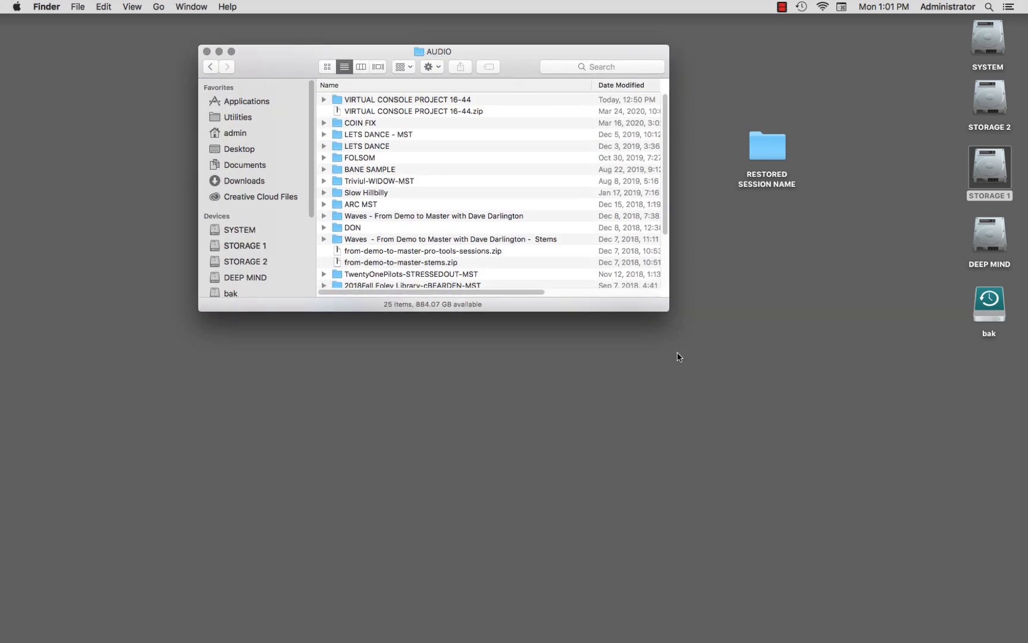
{"action": "left_click_drag", "start_coordinate": [668, 311], "coordinate": [772, 552]}
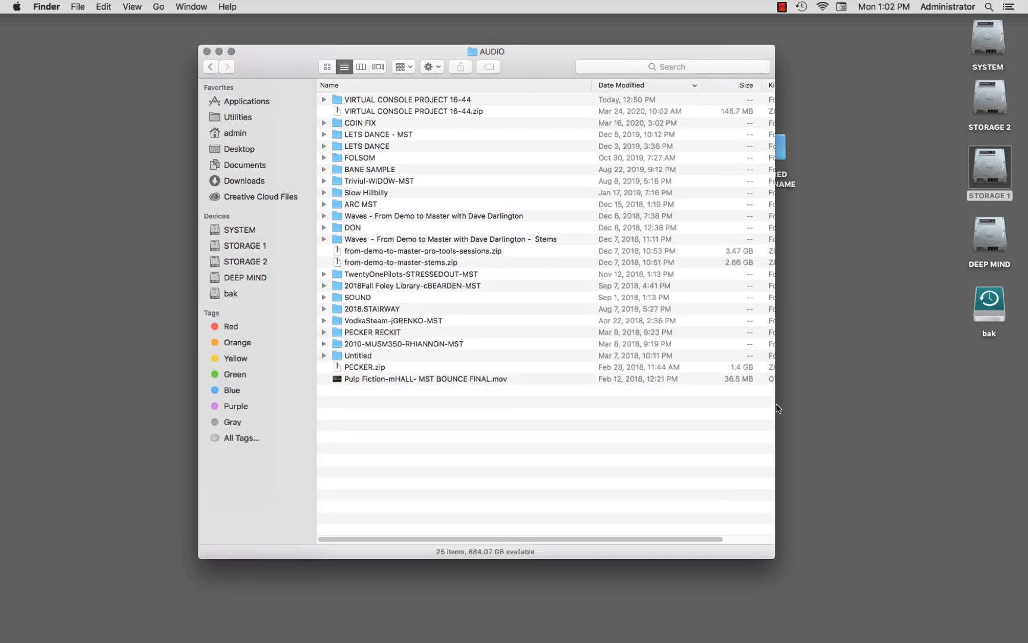
{"action": "left_click_drag", "start_coordinate": [779, 152], "coordinate": [497, 469]}
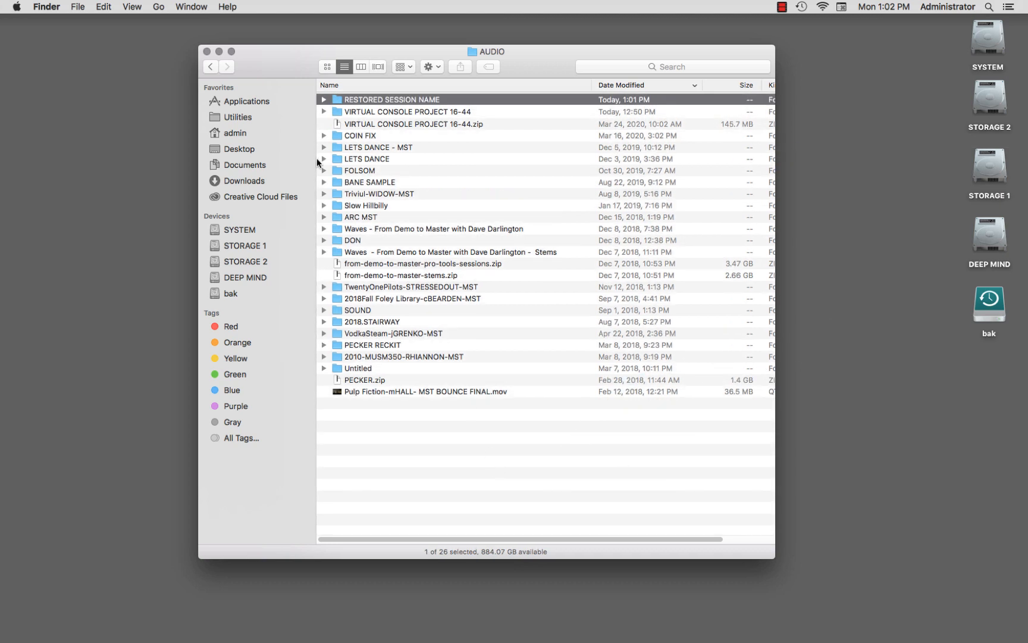
{"action": "left_click", "coordinate": [207, 51]}
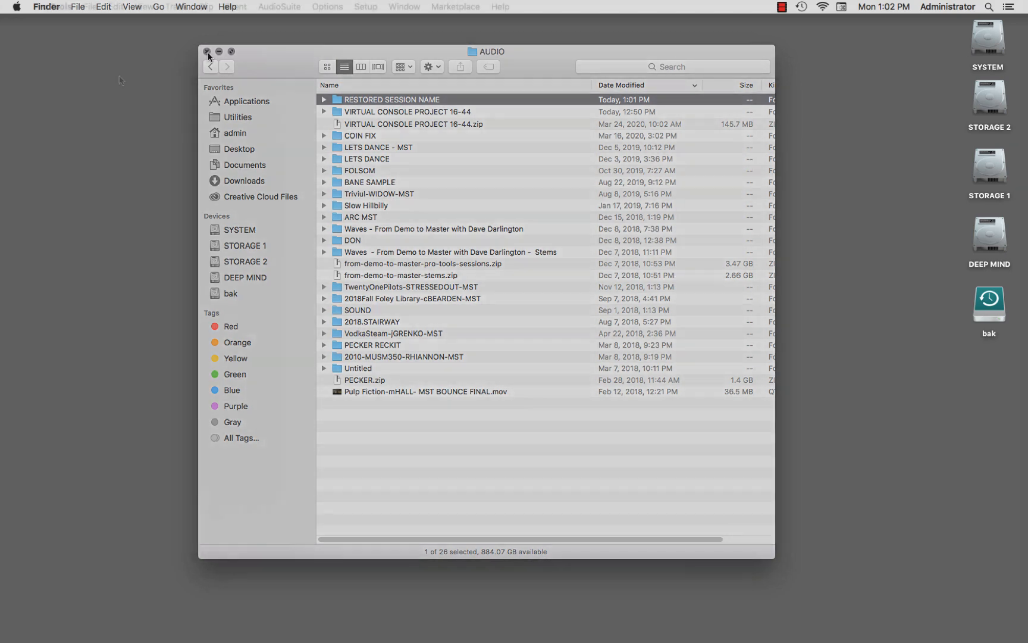
- Switch to Pro Tools and open the session stored in STORAGE 1's AUDIO folder under RESTORED SESSION NAME
{"action": "left_click", "coordinate": [53, 7]}
{"action": "mouse_move", "coordinate": [92, 8]}
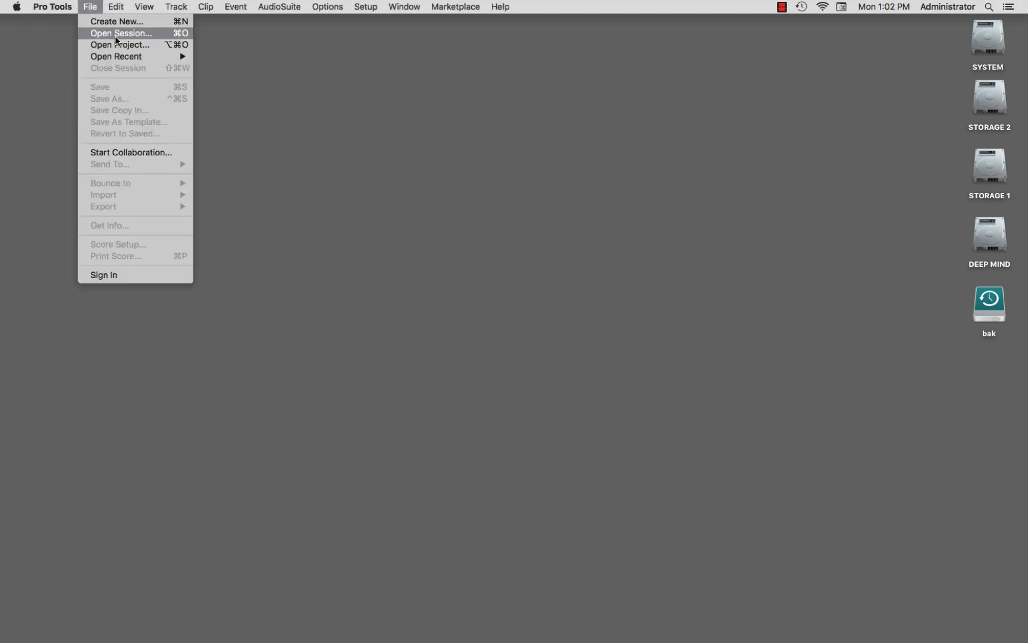
{"action": "mouse_move", "coordinate": [128, 59]}
{"action": "left_click", "coordinate": [130, 37]}
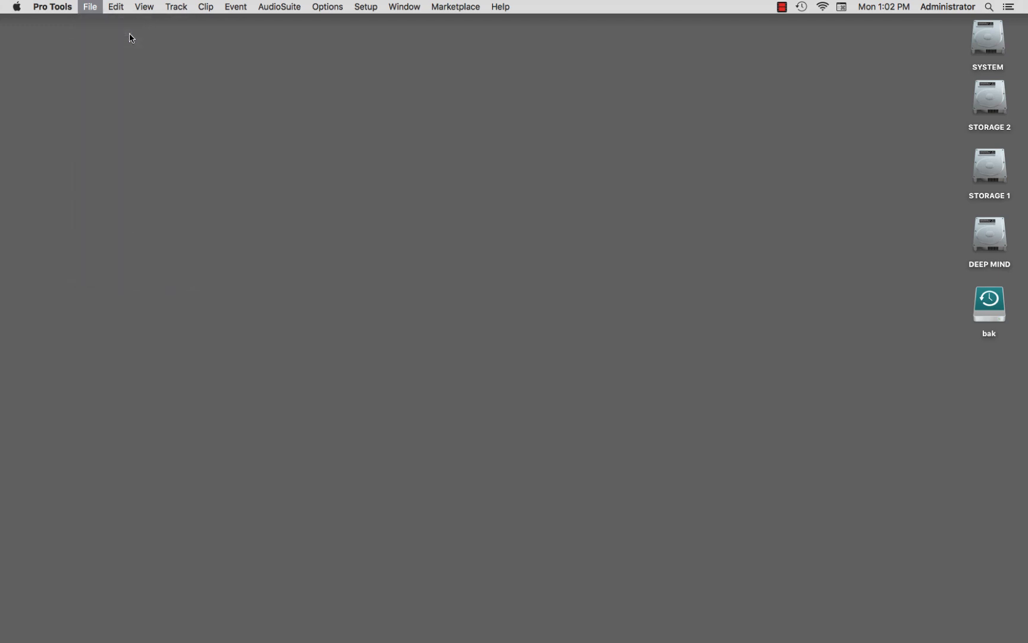
{"action": "left_click", "coordinate": [479, 99]}
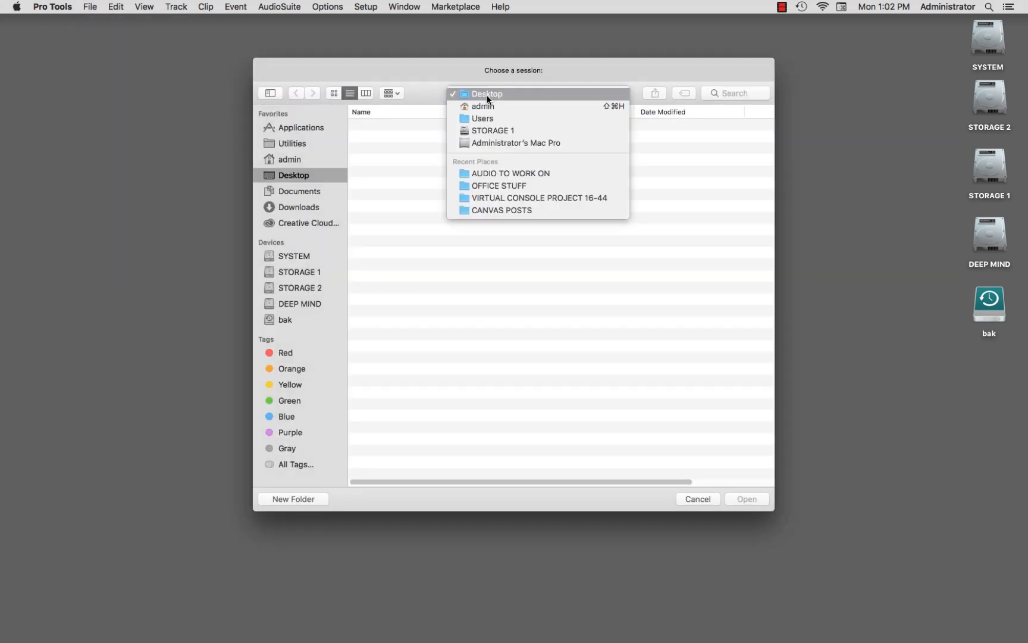
{"action": "left_click", "coordinate": [488, 129]}
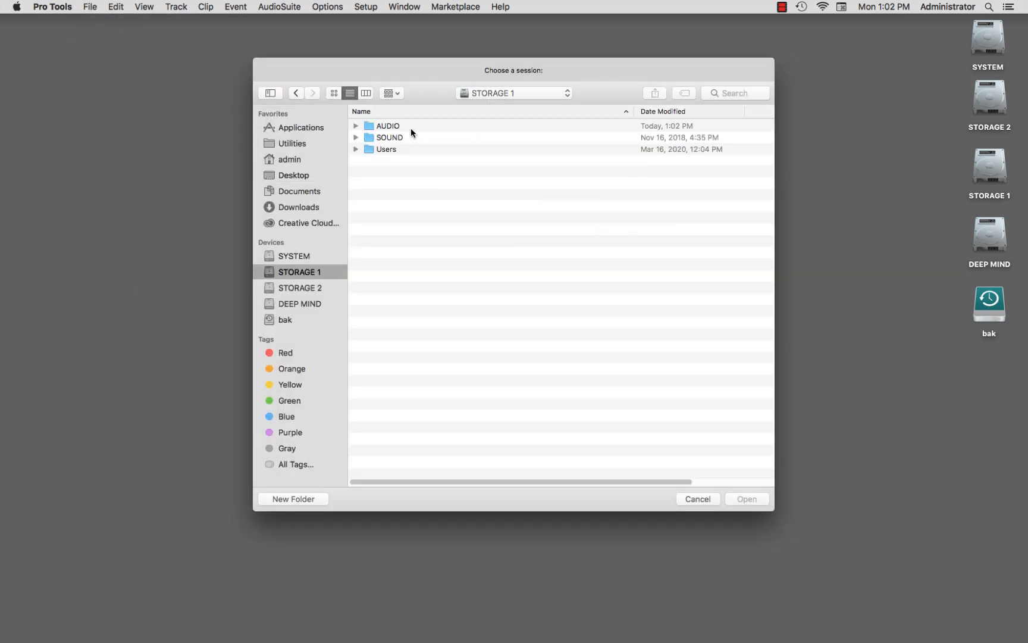
{"action": "double_click", "coordinate": [400, 126]}
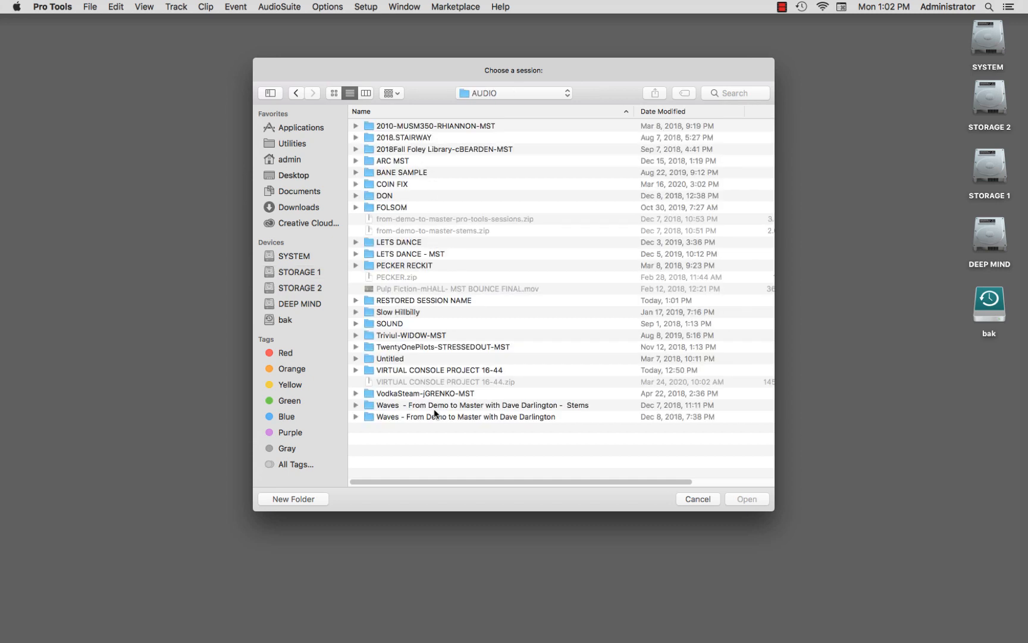
{"action": "double_click", "coordinate": [411, 300]}
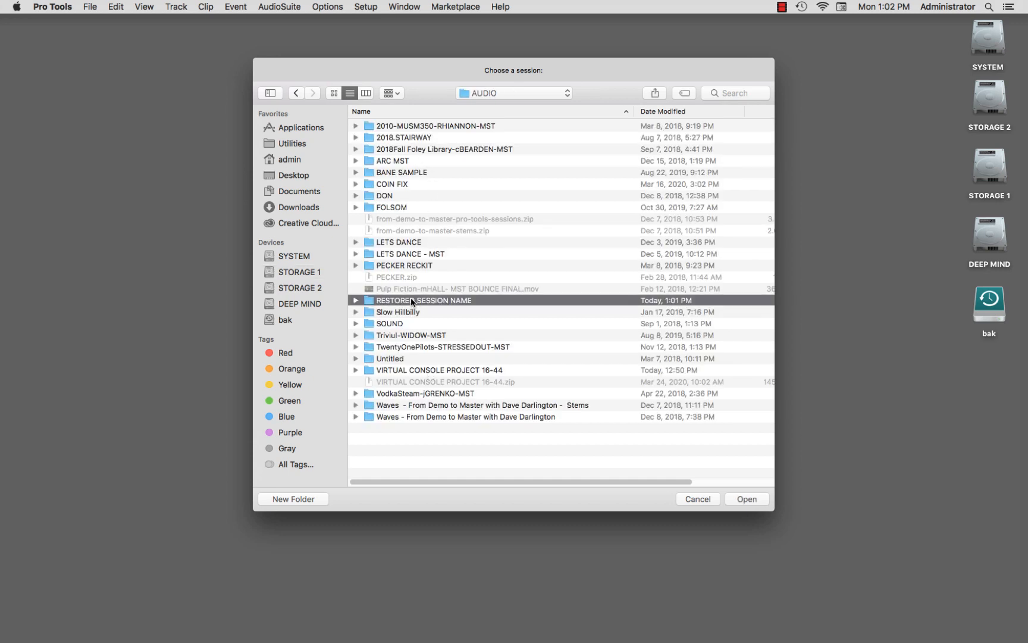
{"action": "double_click", "coordinate": [427, 148]}
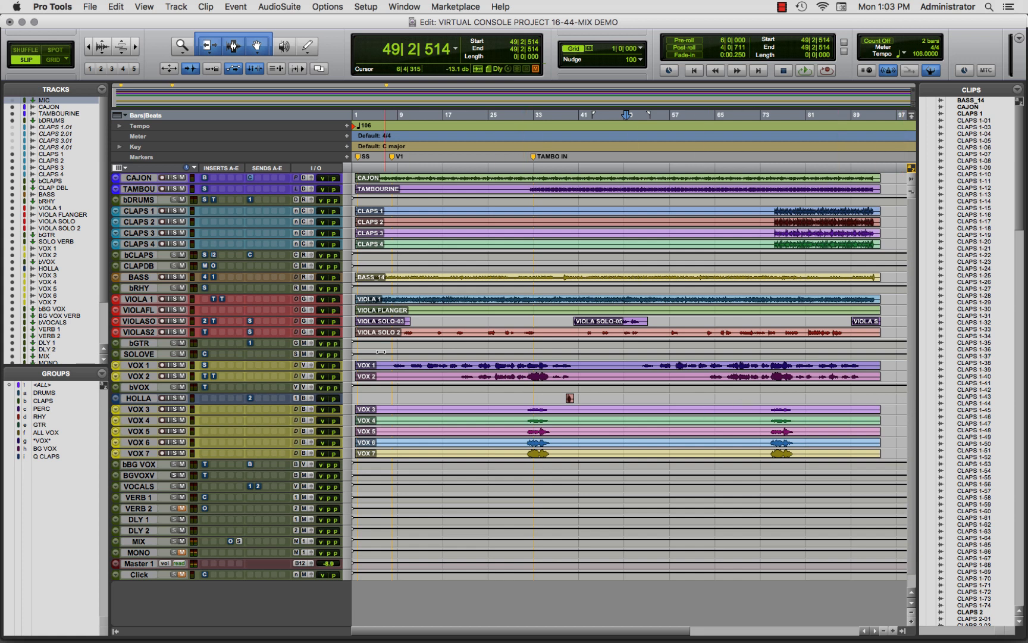
- Open a Workspace browser over the Edit window and place it just below the toolbar
{"action": "left_click", "coordinate": [366, 7]}
{"action": "mouse_move", "coordinate": [405, 7]}
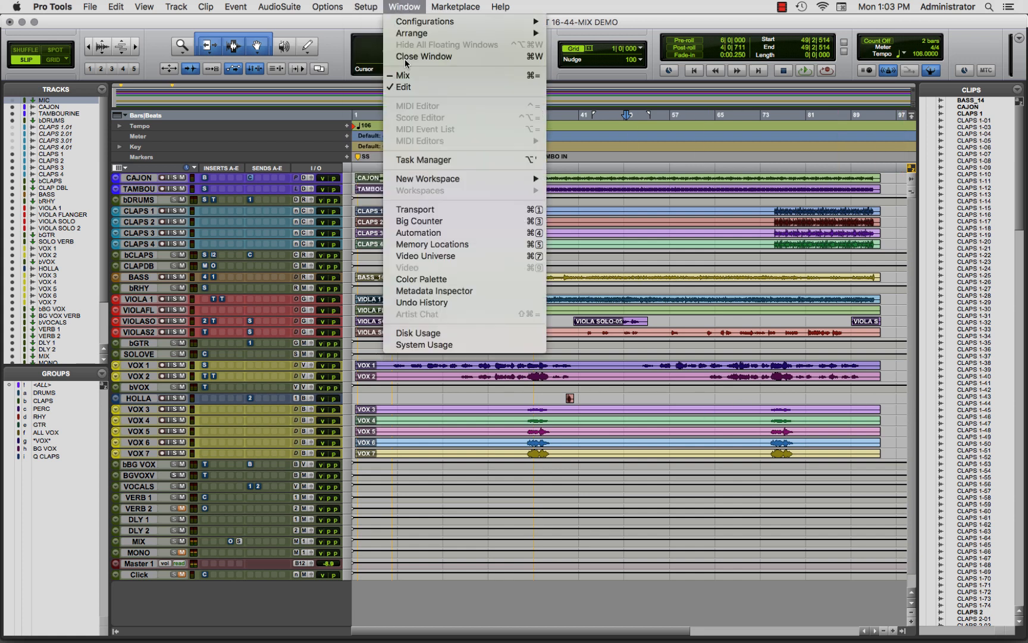
{"action": "left_click", "coordinate": [587, 185]}
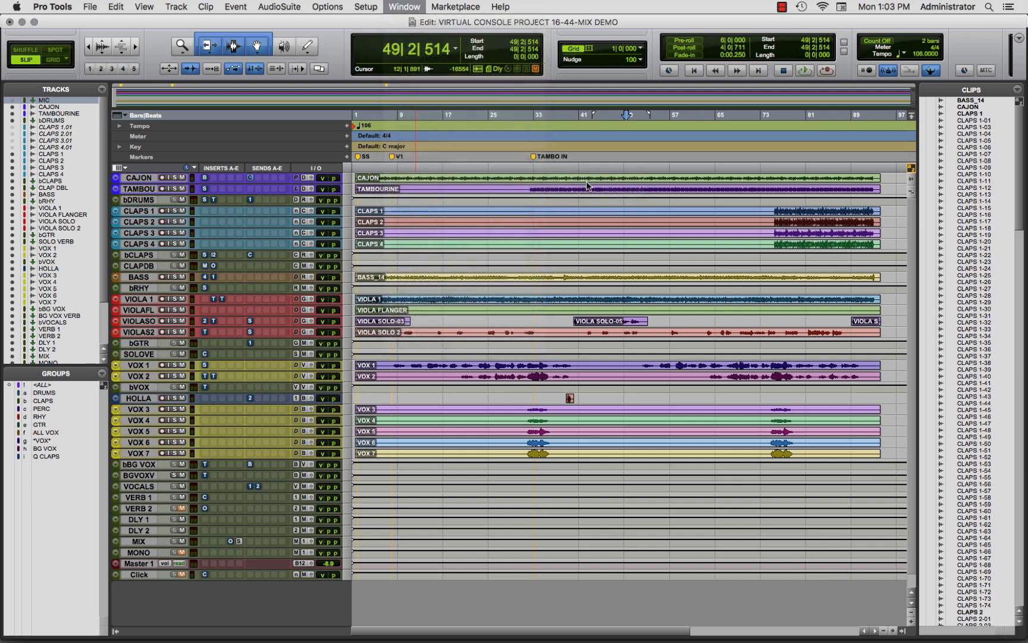
{"action": "left_click_drag", "start_coordinate": [415, 83], "coordinate": [399, 93]}
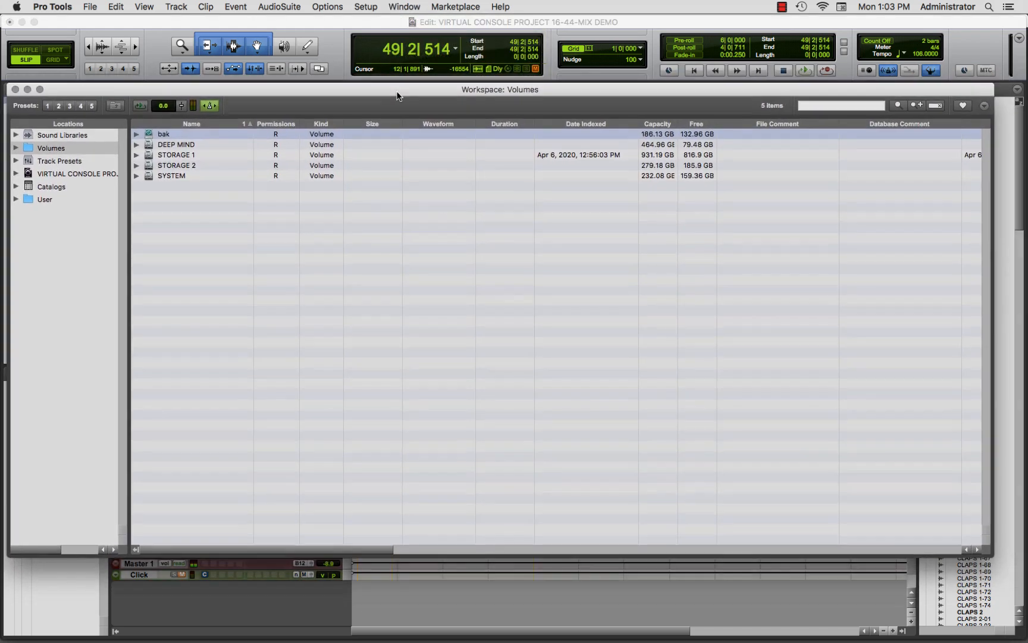
- Display the open session's Audio Files in the Workspace browser and examine their Path column
{"action": "left_click", "coordinate": [75, 173]}
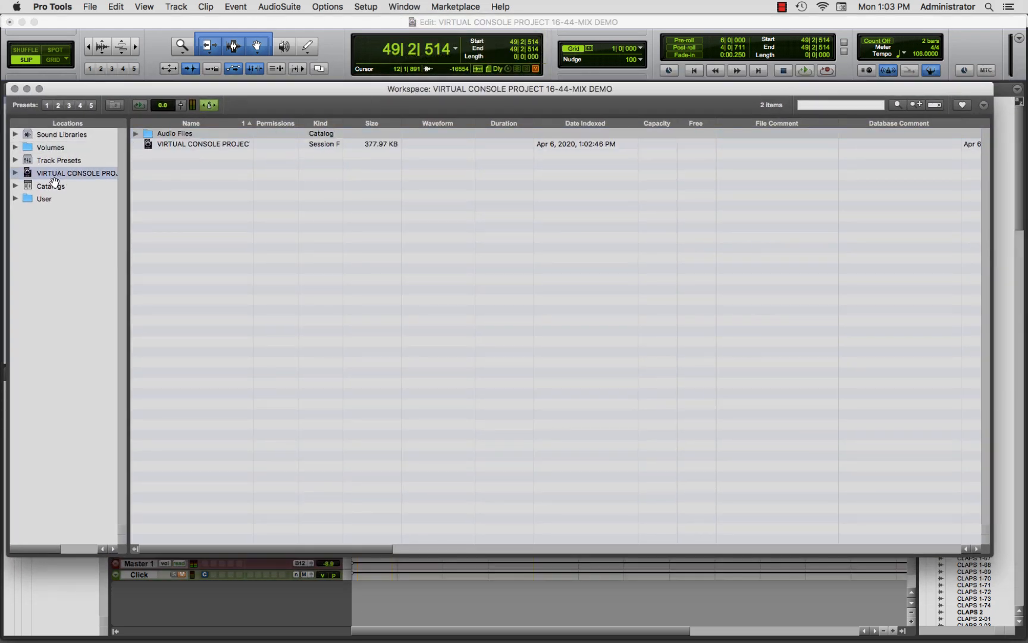
{"action": "left_click", "coordinate": [15, 174]}
{"action": "left_click", "coordinate": [61, 190]}
{"action": "left_click", "coordinate": [27, 186]}
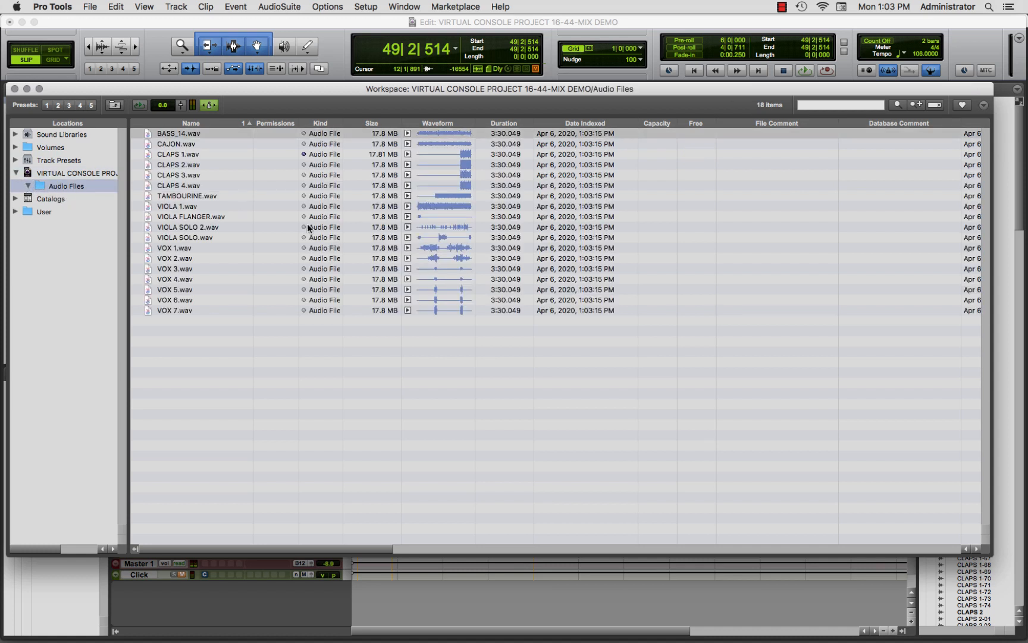
{"action": "left_click_drag", "start_coordinate": [364, 550], "coordinate": [732, 586]}
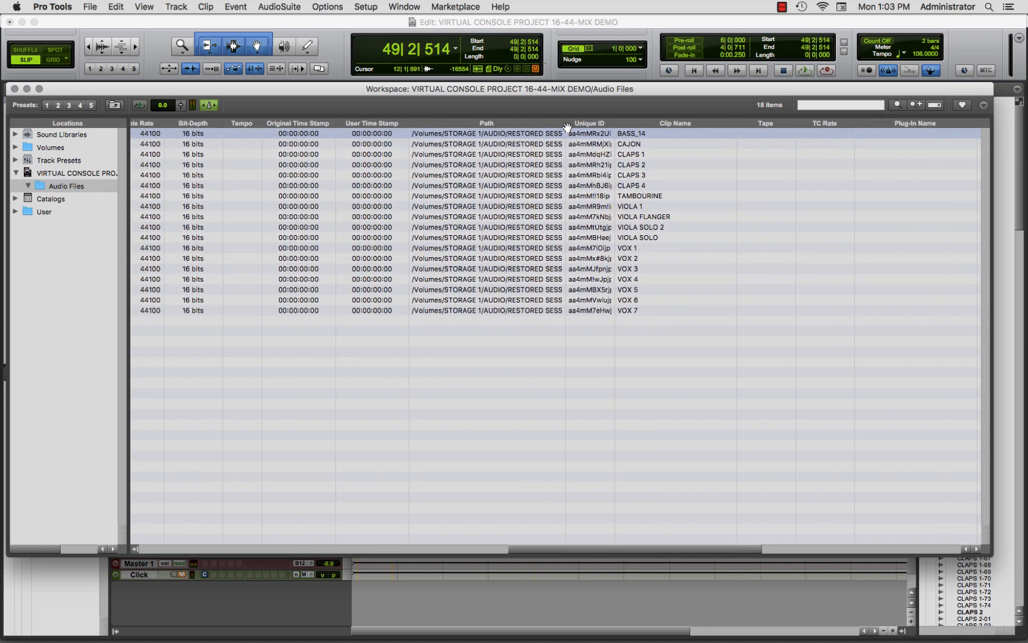
- Widen the Path column in the Workspace browser to display the audio files' full paths
{"action": "scroll", "coordinate": [569, 128], "scroll_direction": "right", "scroll_amount": 10}
{"action": "scroll", "coordinate": [723, 143], "scroll_direction": "left", "scroll_amount": 6}
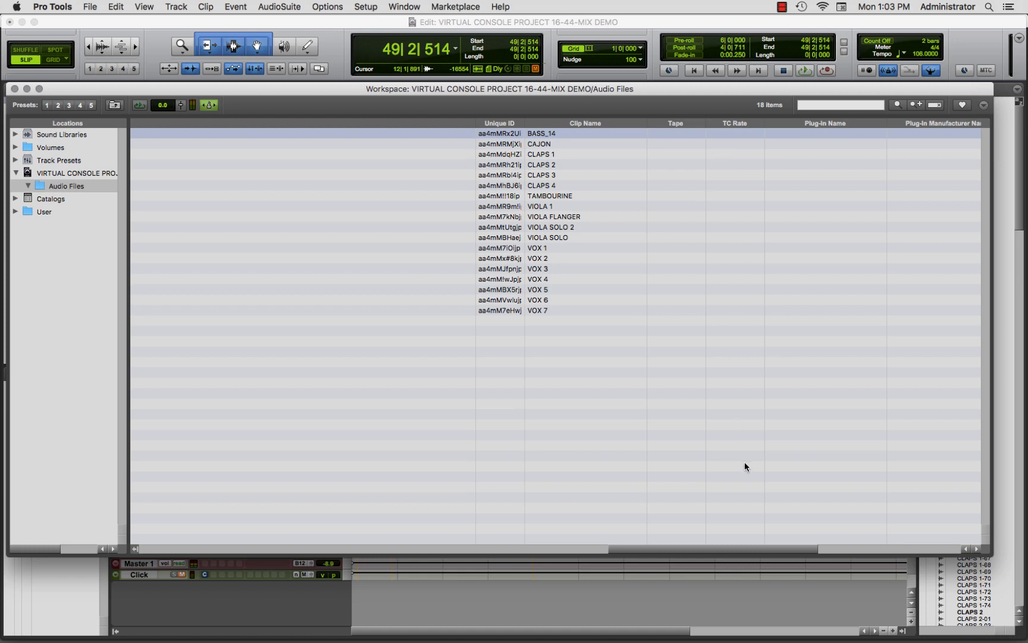
{"action": "left_click_drag", "start_coordinate": [706, 552], "coordinate": [544, 553]}
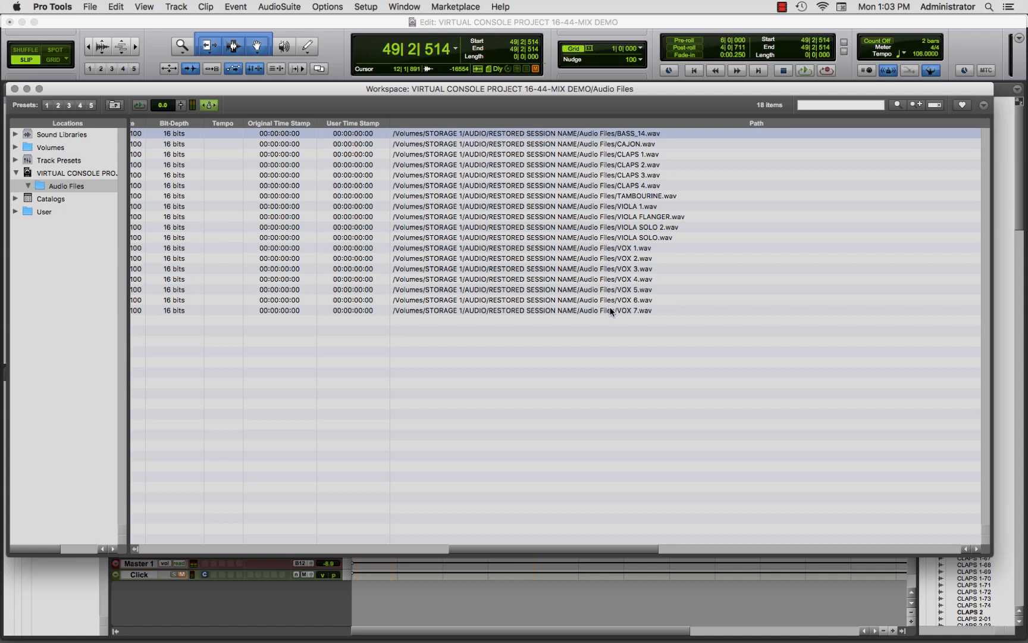
- Switch to Finder and examine the Audio Files folder inside RESTORED SESSION NAME in STORAGE 1's AUDIO folder
{"action": "key", "text": "super+Tab"}
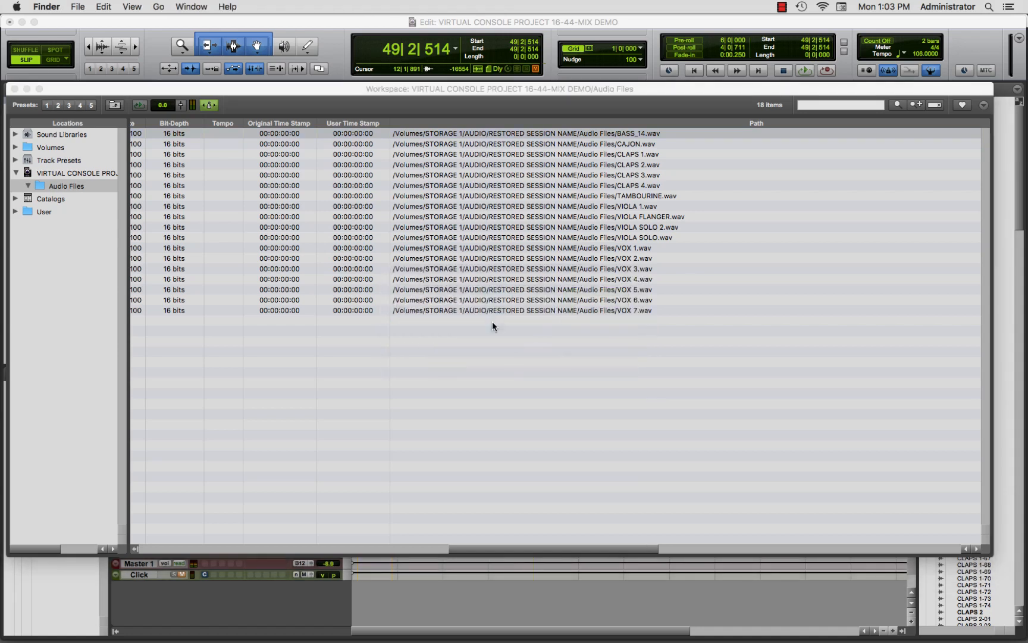
{"action": "key", "text": "super+n"}
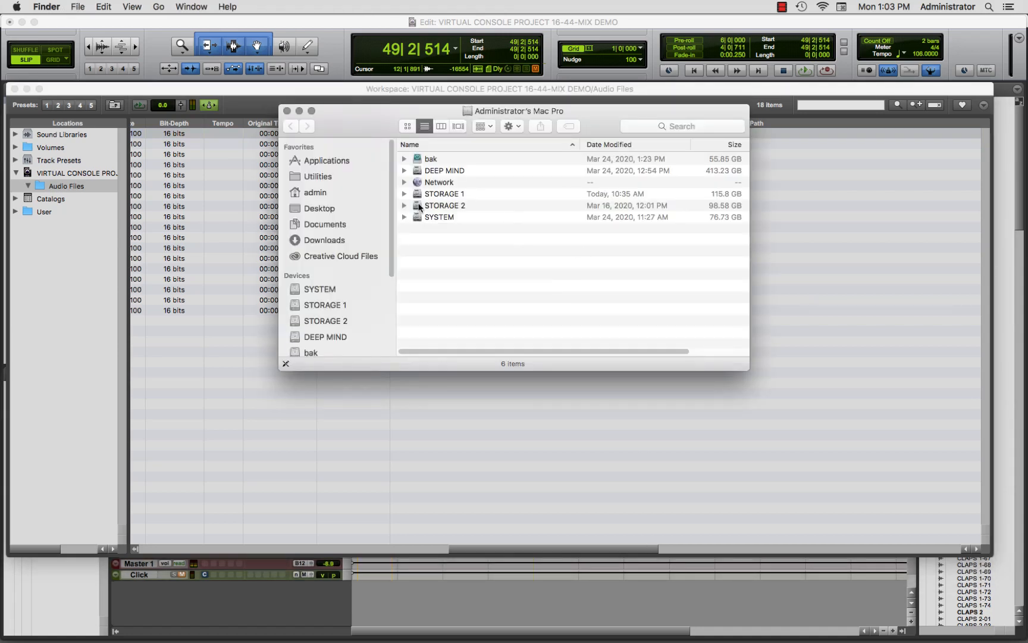
{"action": "left_click", "coordinate": [348, 307]}
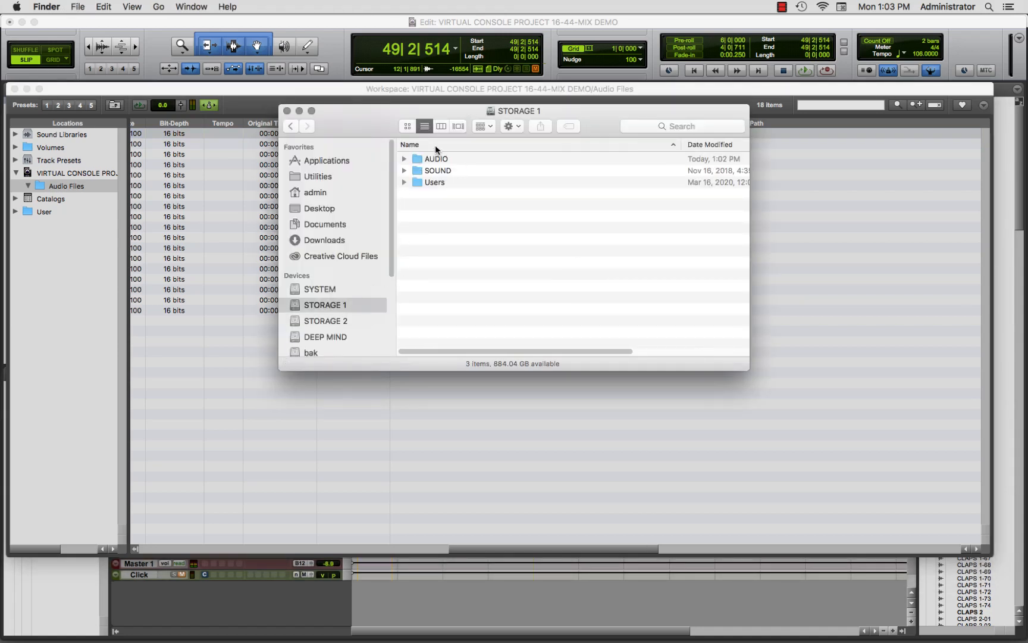
{"action": "double_click", "coordinate": [432, 160]}
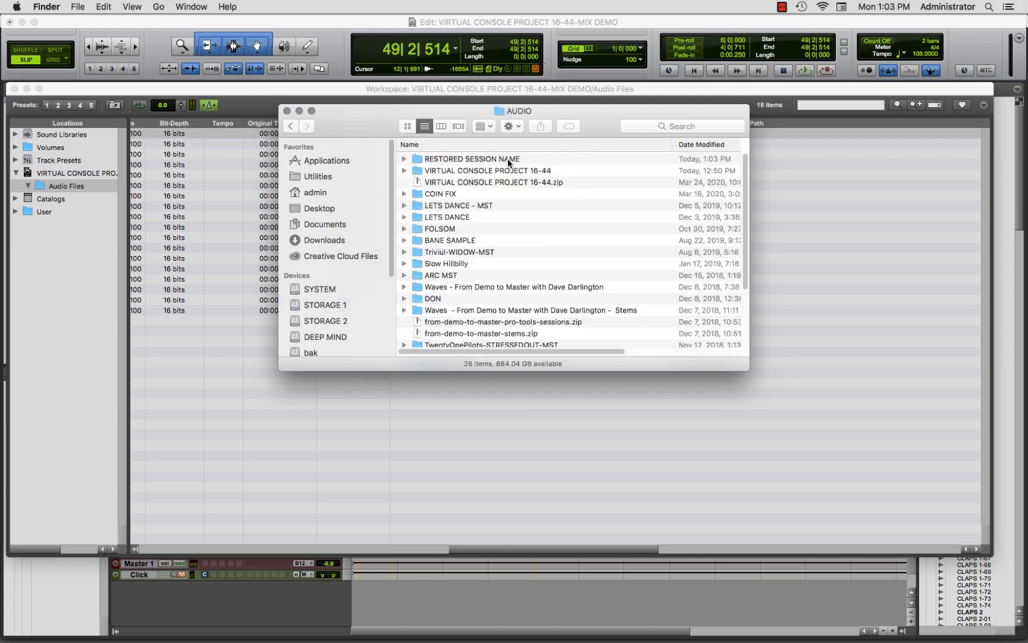
{"action": "double_click", "coordinate": [509, 159]}
{"action": "double_click", "coordinate": [455, 159]}
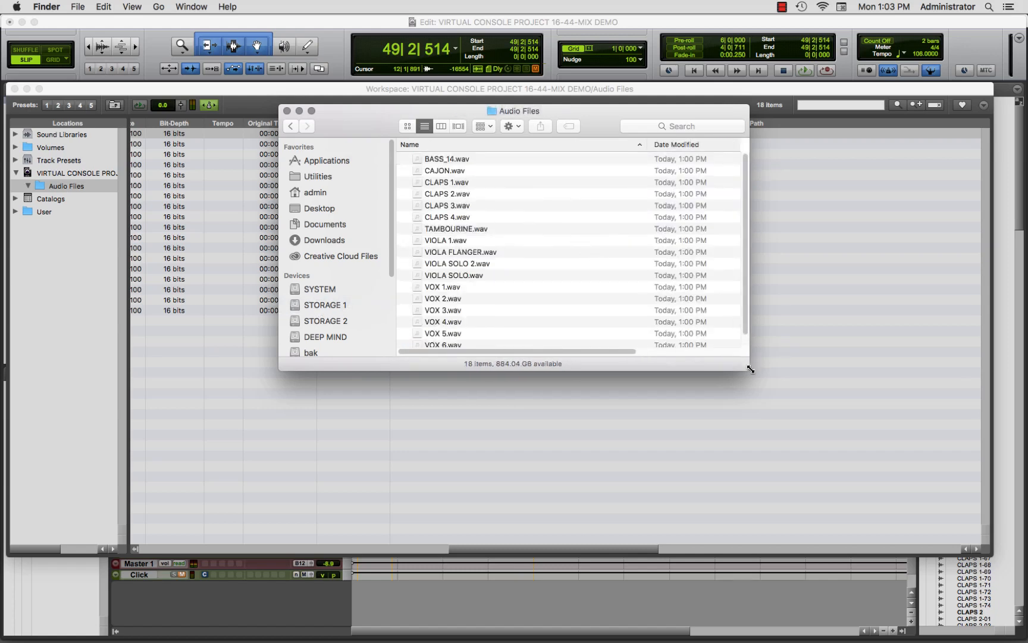
{"action": "left_click_drag", "start_coordinate": [751, 362], "coordinate": [757, 442]}
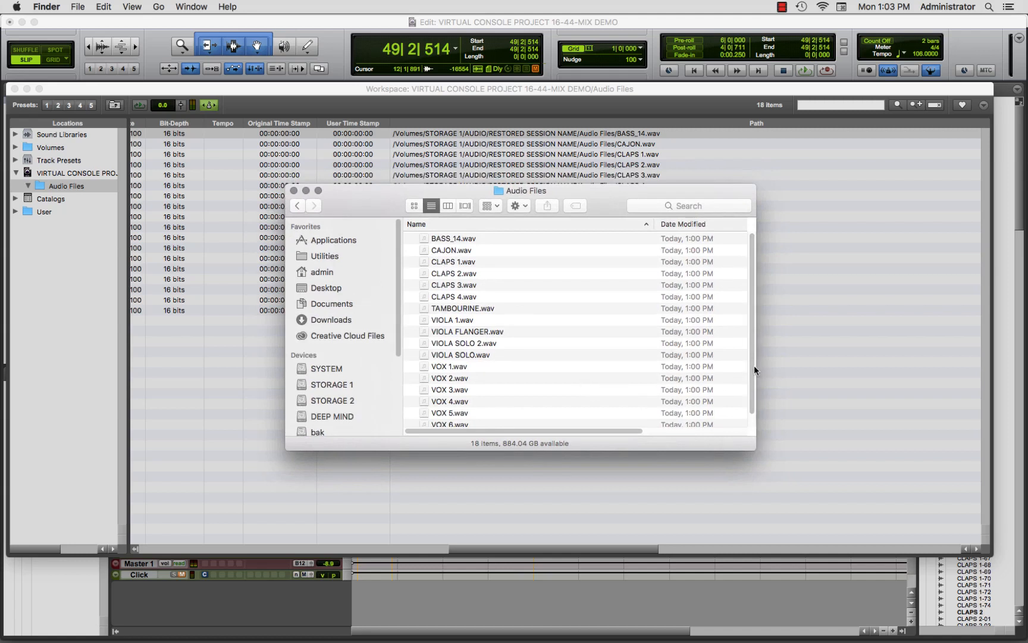
{"action": "left_click_drag", "start_coordinate": [751, 365], "coordinate": [751, 385]}
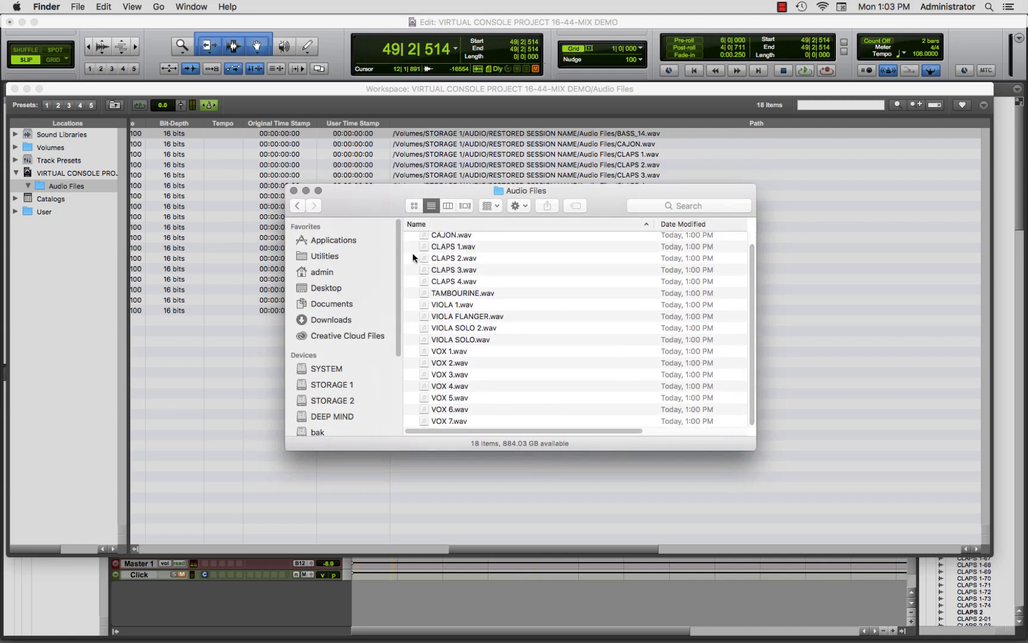
- Go back to the RESTORED SESSION NAME folder, examine its session file and subfolders, and close the Finder window
{"action": "left_click", "coordinate": [297, 205]}
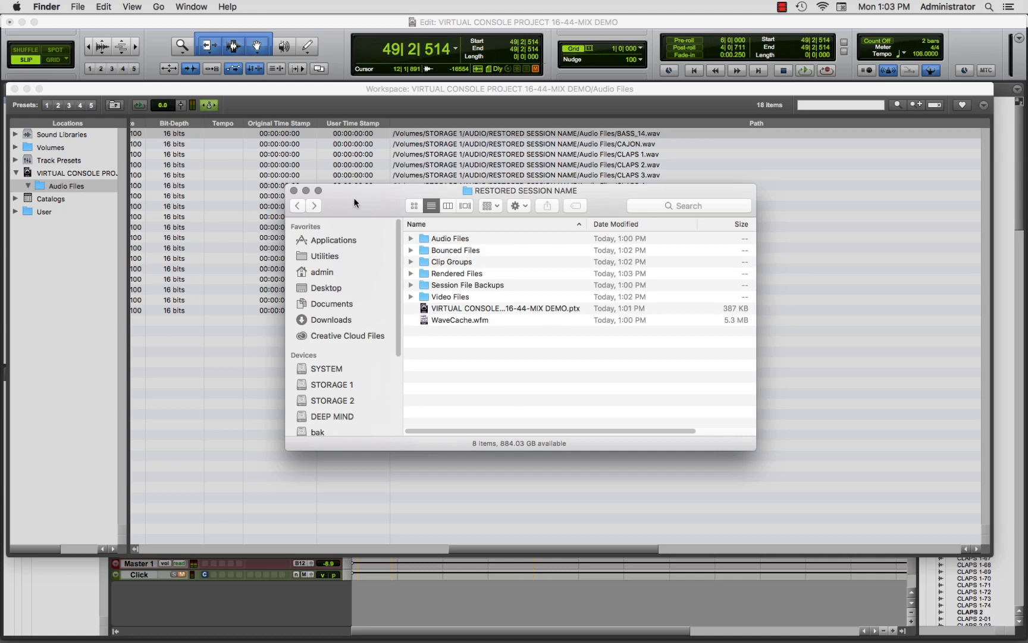
{"action": "left_click_drag", "start_coordinate": [355, 202], "coordinate": [316, 112]}
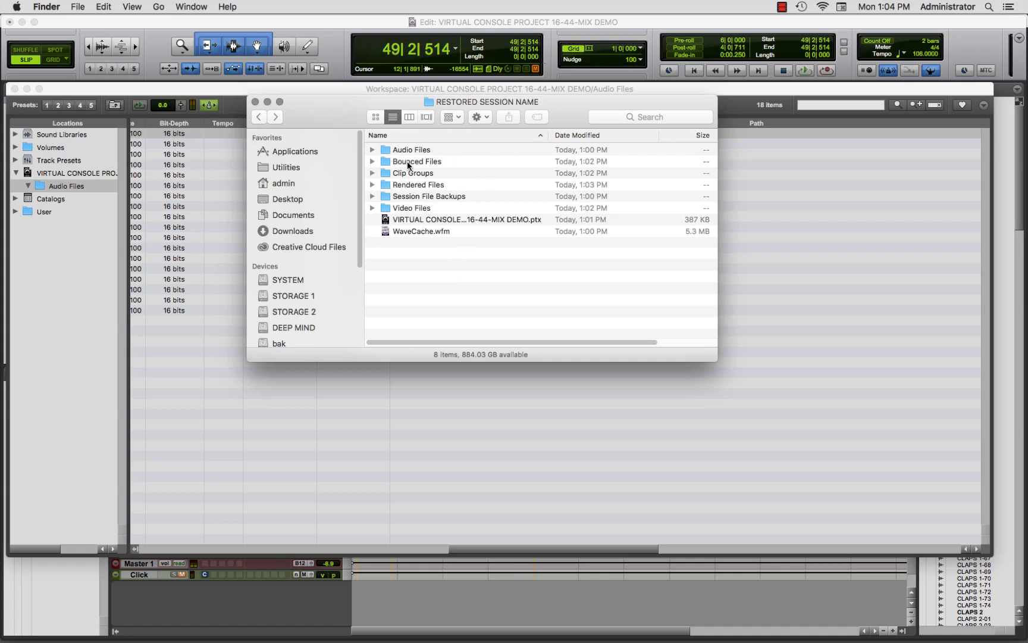
{"action": "left_click", "coordinate": [437, 222]}
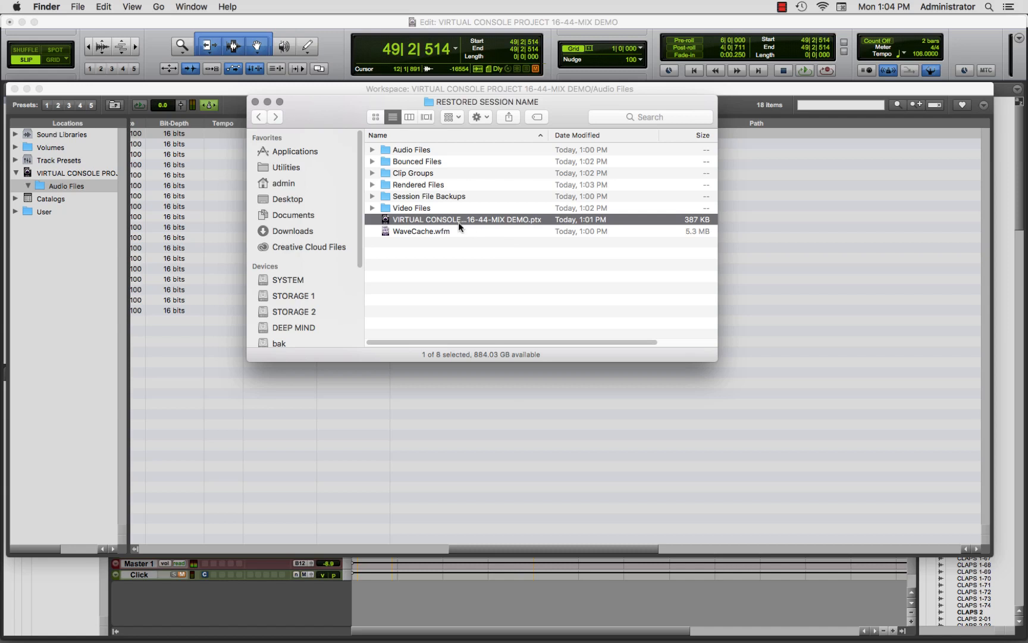
{"action": "left_click", "coordinate": [373, 150]}
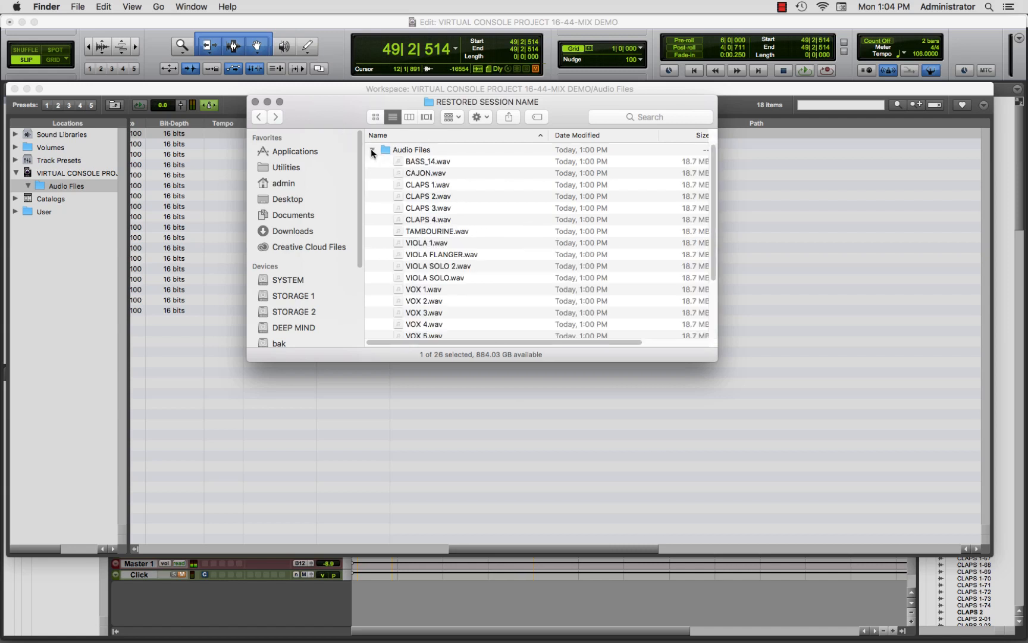
{"action": "left_click", "coordinate": [372, 150]}
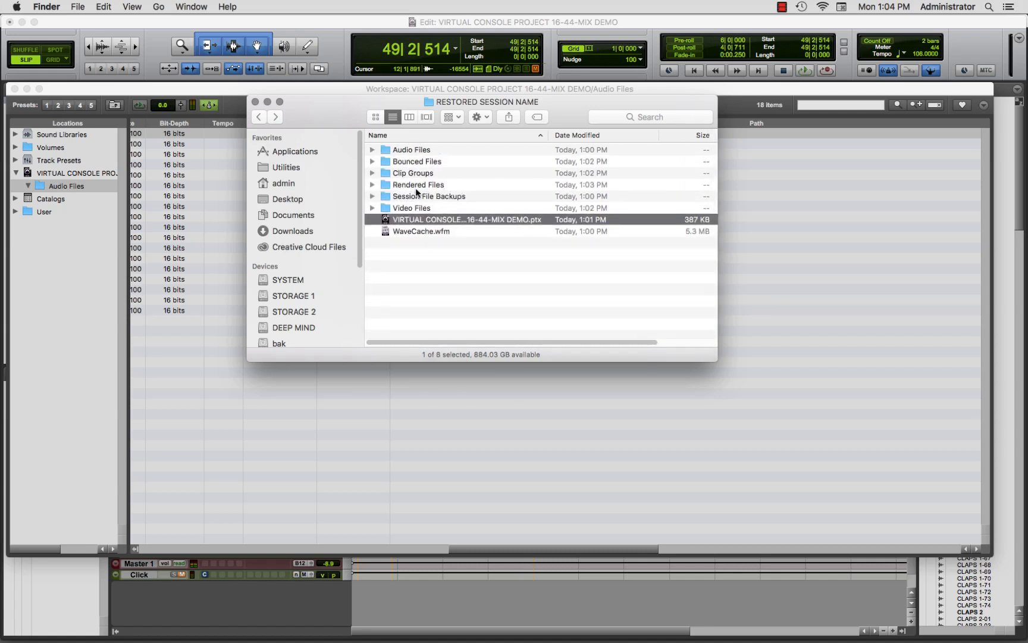
{"action": "mouse_move", "coordinate": [420, 222]}
{"action": "left_mouse_down"}
{"action": "mouse_move", "coordinate": [426, 162]}
{"action": "mouse_move", "coordinate": [432, 219]}
{"action": "left_mouse_up"}
{"action": "left_click", "coordinate": [255, 102]}
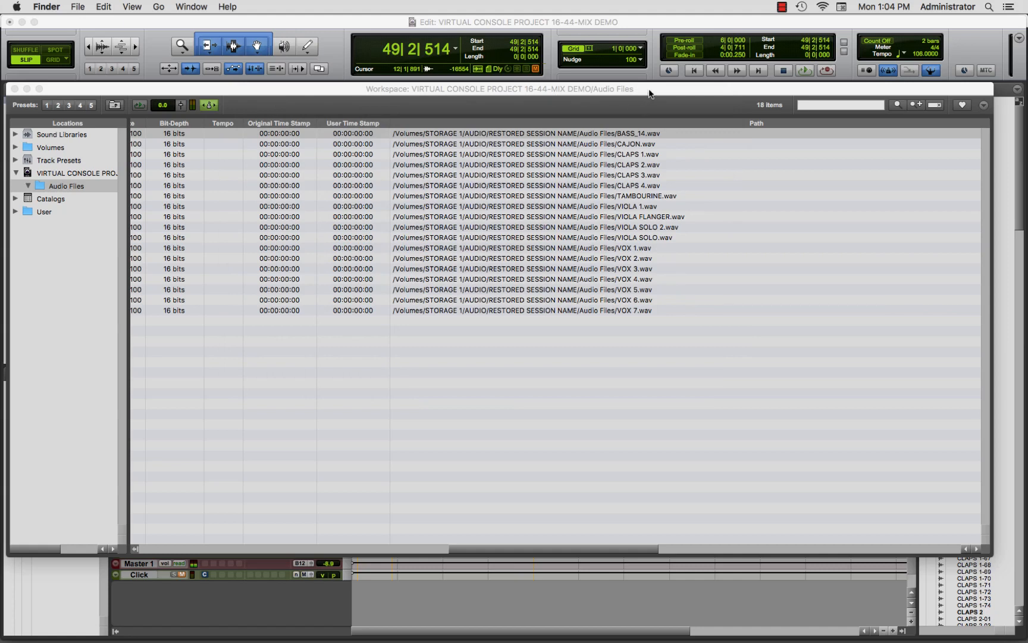
- Return to Pro Tools, shift the Workspace browser slightly up over the toolbar, and look at the New Workspace options
{"action": "left_click_drag", "start_coordinate": [650, 90], "coordinate": [664, 77]}
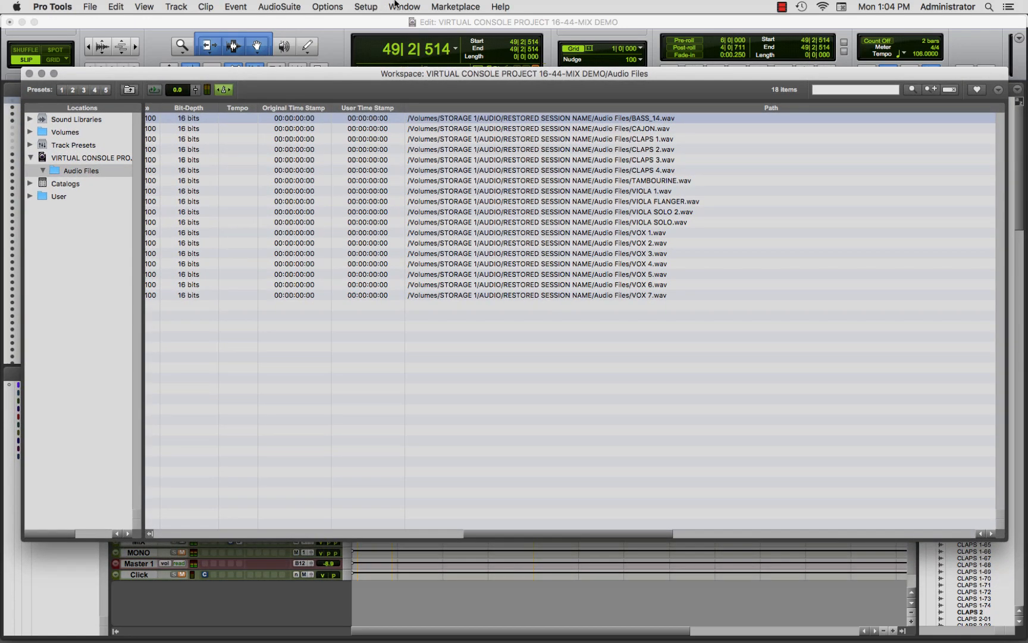
{"action": "left_click", "coordinate": [397, 6]}
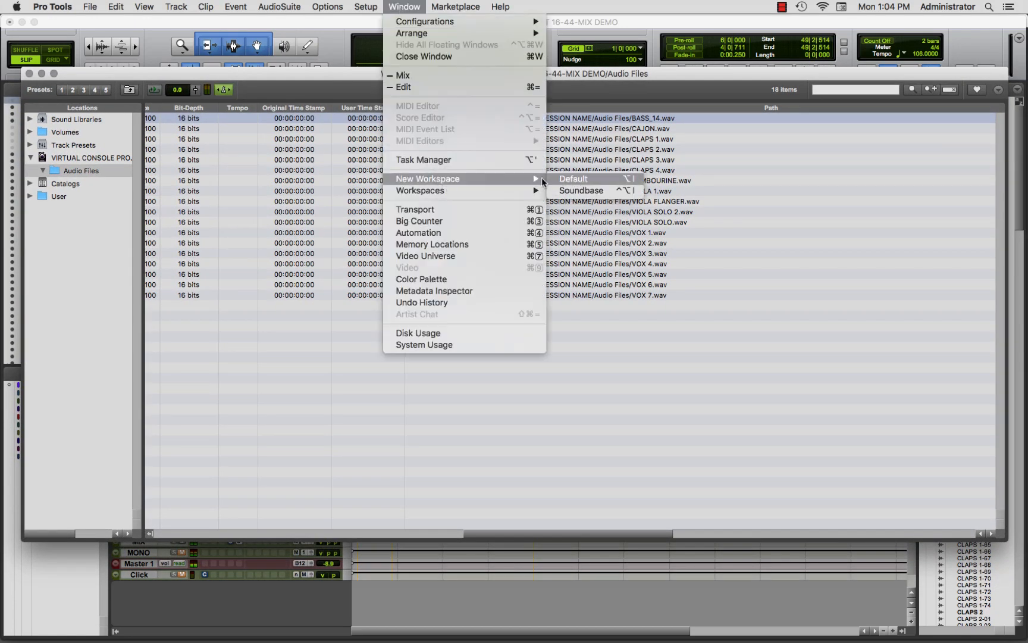
{"action": "left_click", "coordinate": [283, 310]}
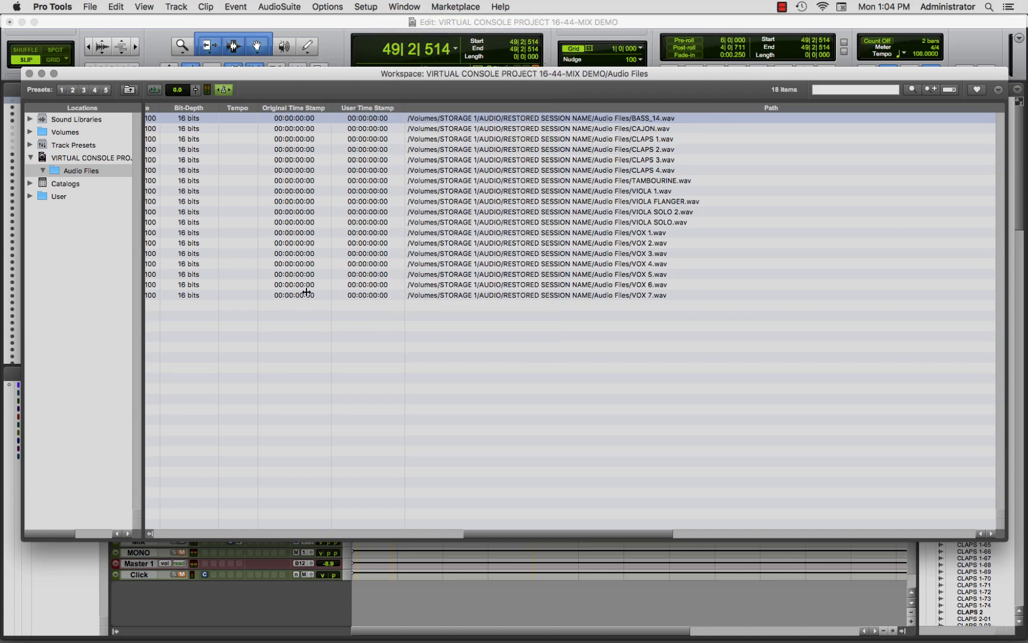
- View the open session's top-level contents in the Workspace browser, and check the Path column of its Audio Files again
{"action": "left_click", "coordinate": [66, 157]}
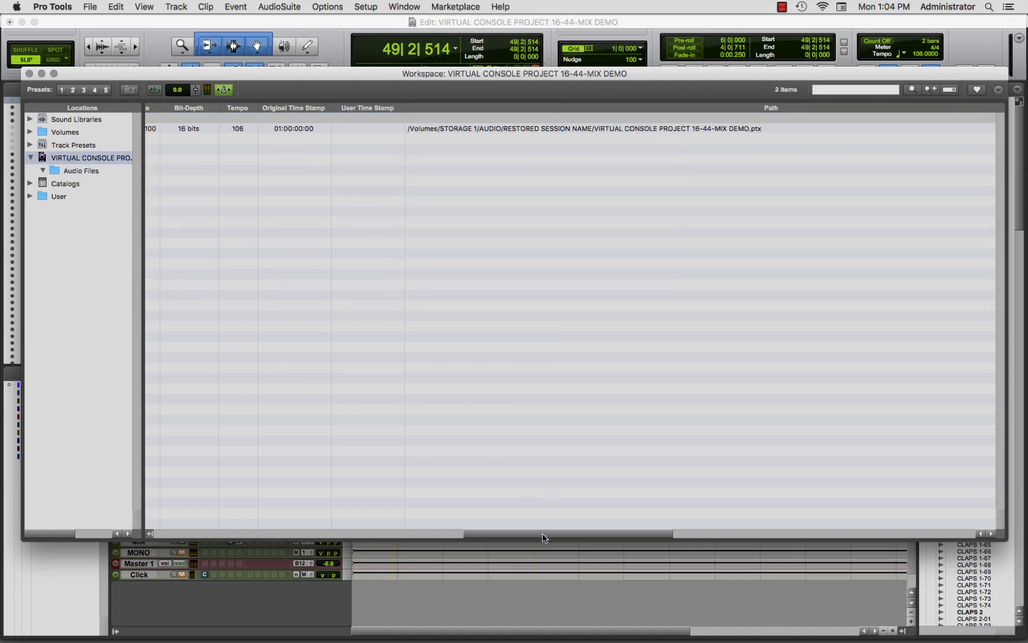
{"action": "left_click_drag", "start_coordinate": [543, 537], "coordinate": [194, 519]}
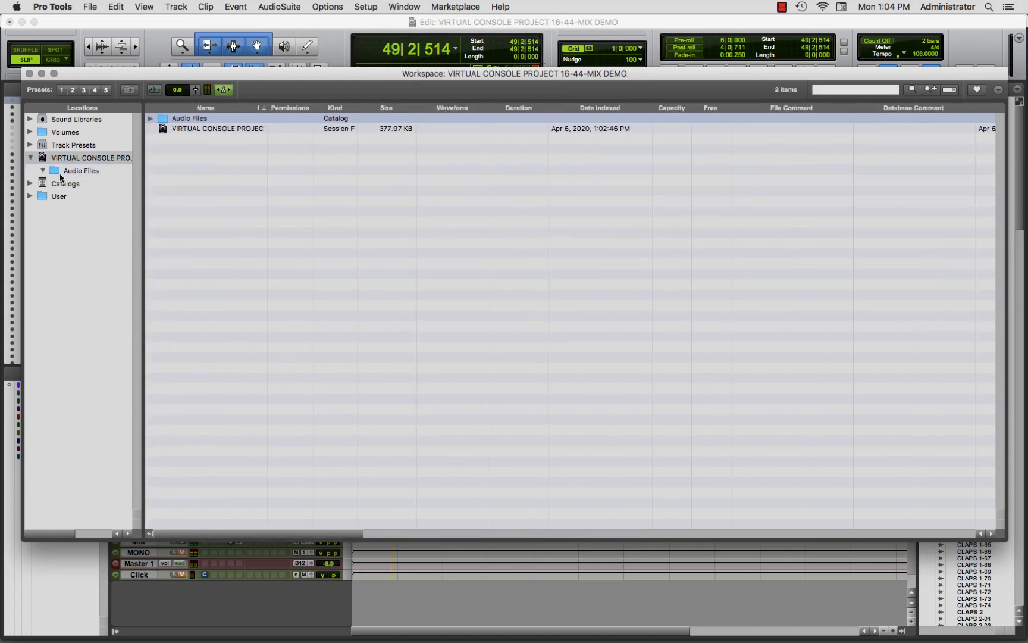
{"action": "left_click", "coordinate": [80, 171]}
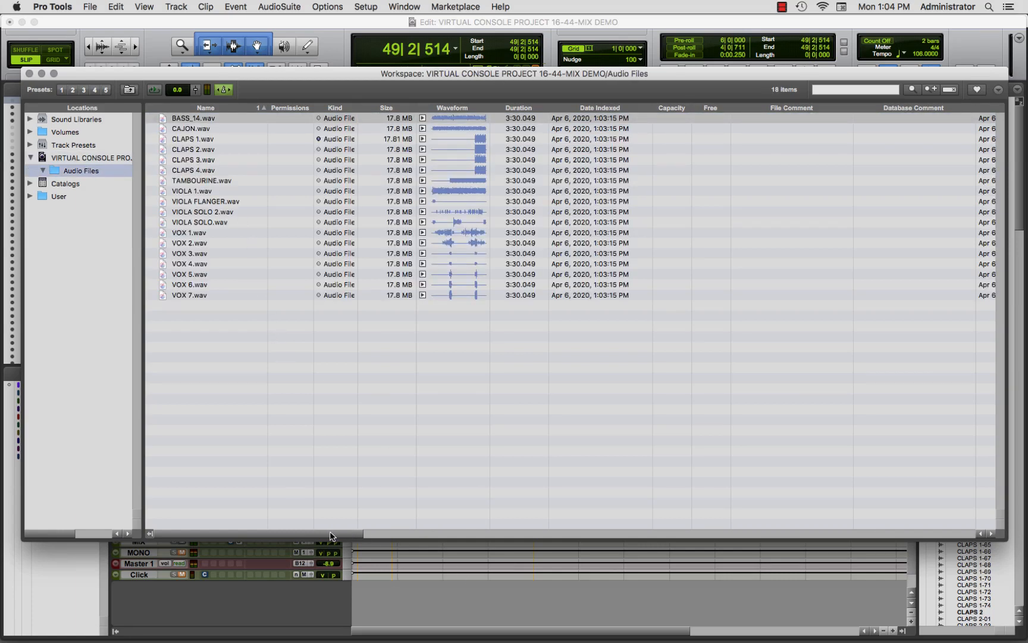
{"action": "left_click_drag", "start_coordinate": [331, 536], "coordinate": [644, 535]}
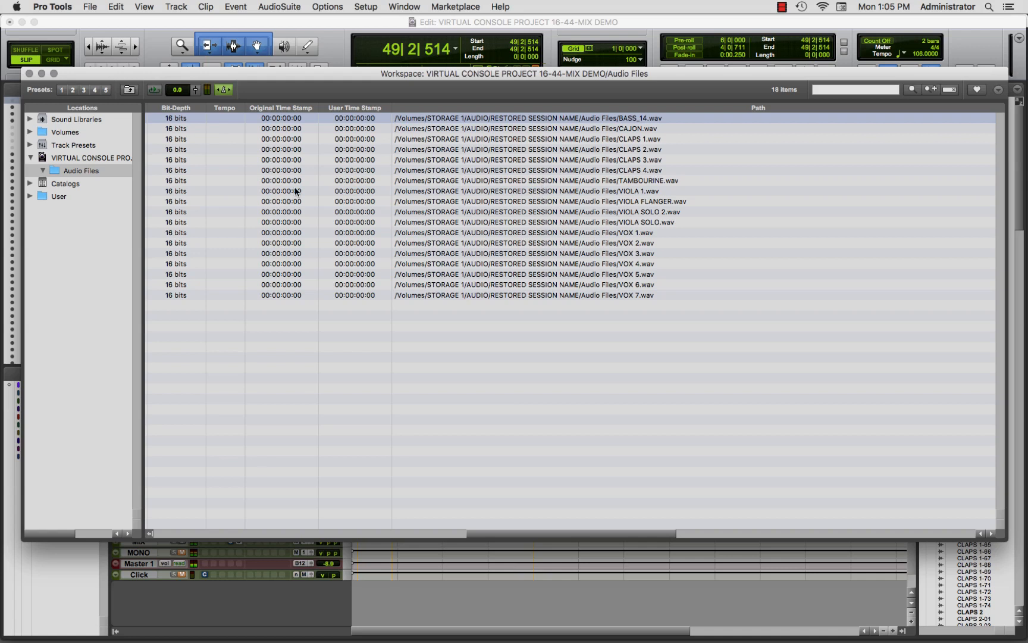
- Review the relink commands offered for the VIOLA FLANGER and CLAPS 3 audio files without applying any
{"action": "left_click", "coordinate": [504, 211]}
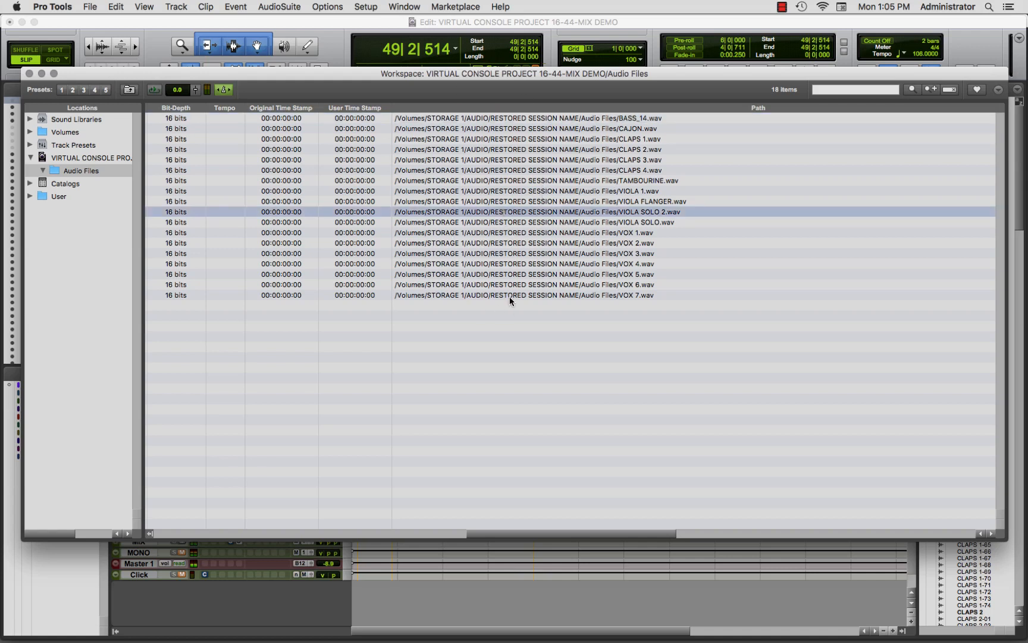
{"action": "right_click", "coordinate": [477, 199]}
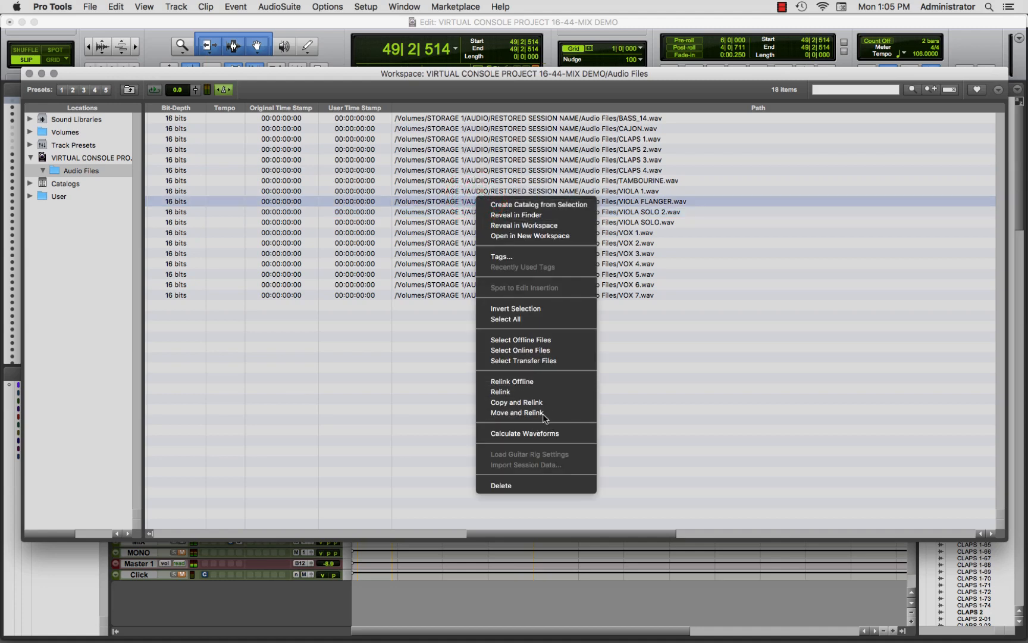
{"action": "left_click", "coordinate": [448, 208]}
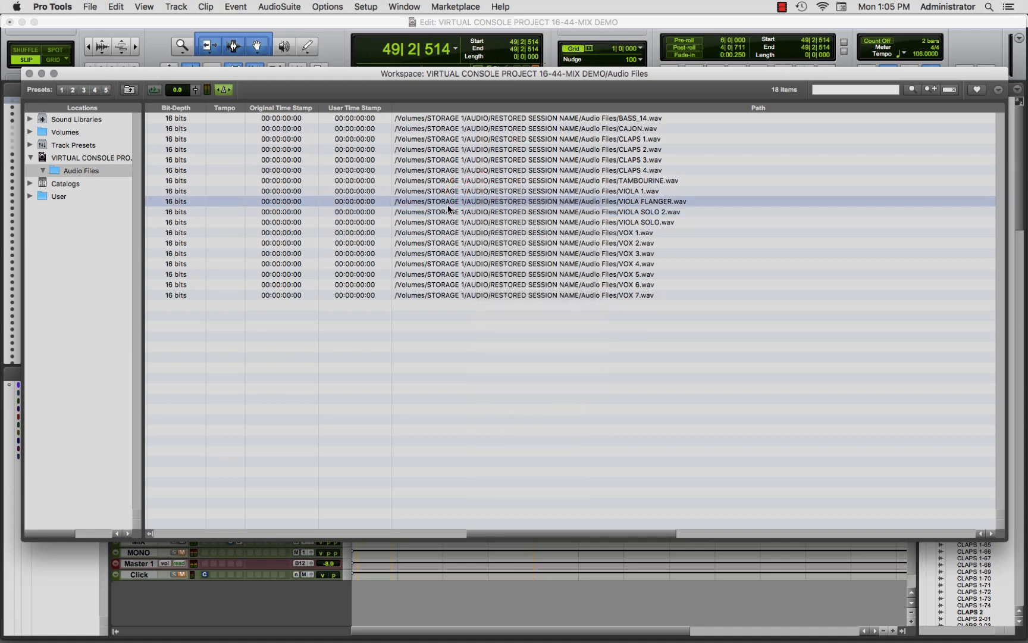
{"action": "right_click", "coordinate": [452, 161]}
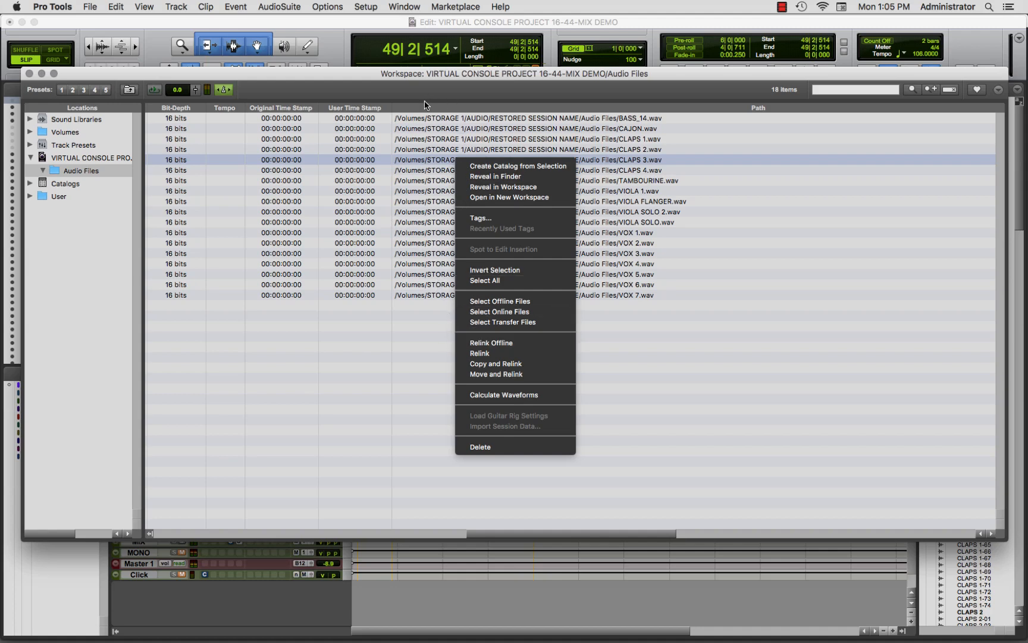
{"action": "left_click", "coordinate": [420, 118]}
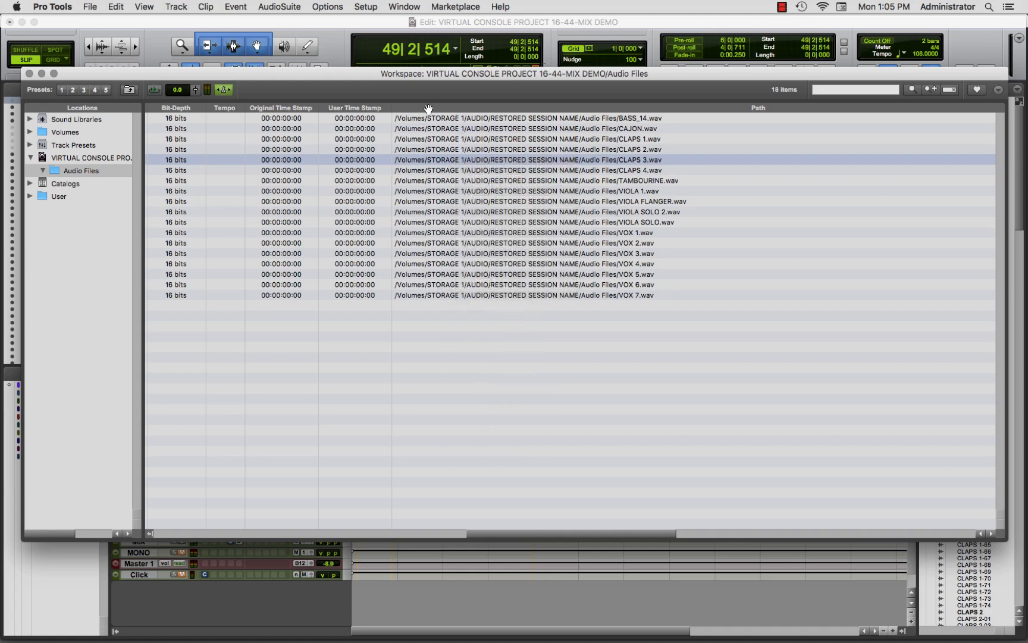